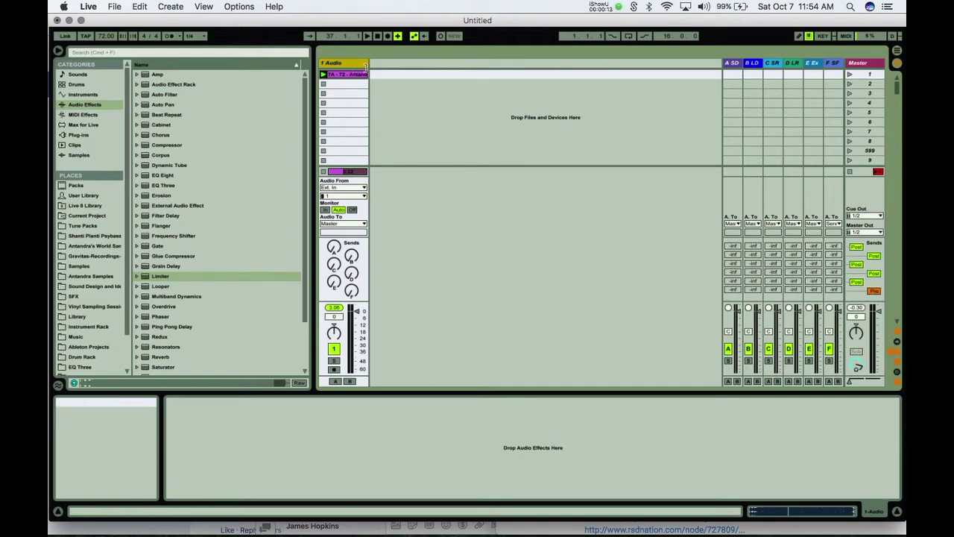
Widen the 1 Audio track column and add an empty Audio Effect Rack to the track.
{"action": "left_click_drag", "start_coordinate": [373, 65], "coordinate": [472, 65]}
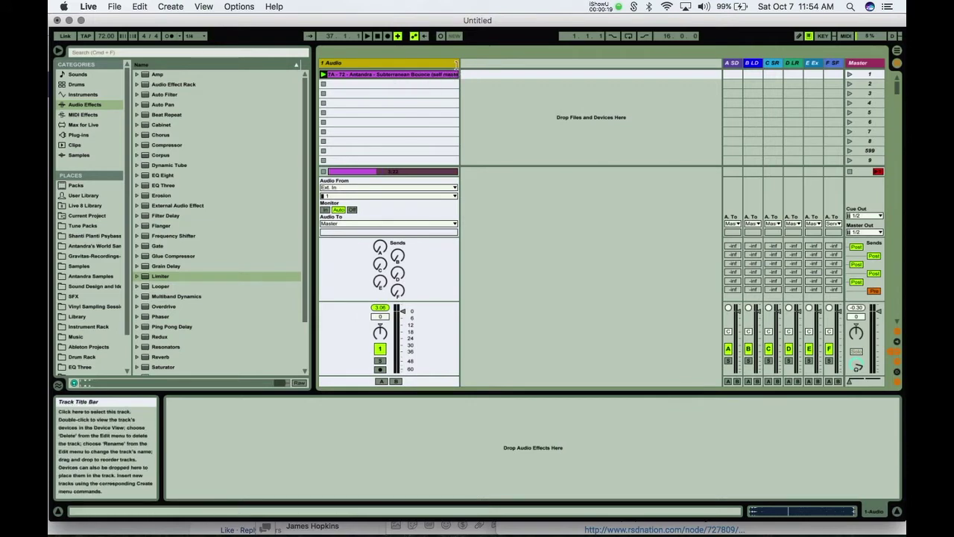
{"action": "left_click_drag", "start_coordinate": [459, 65], "coordinate": [435, 66]}
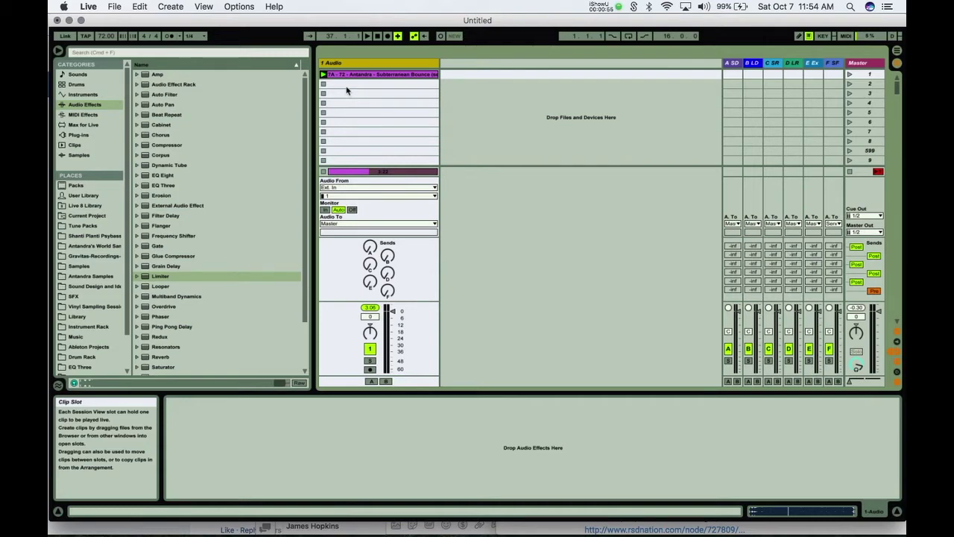
{"action": "key", "text": "space"}
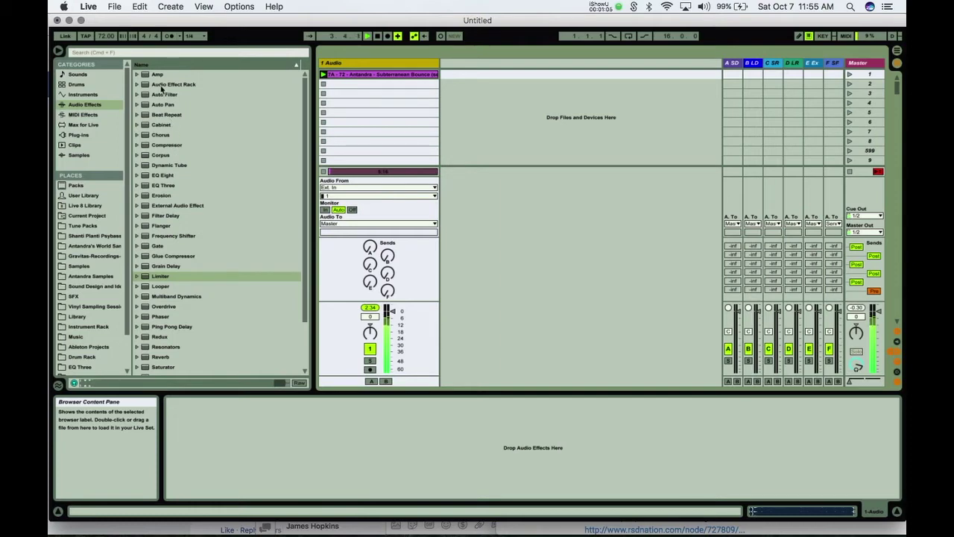
{"action": "left_click_drag", "start_coordinate": [160, 89], "coordinate": [367, 64]}
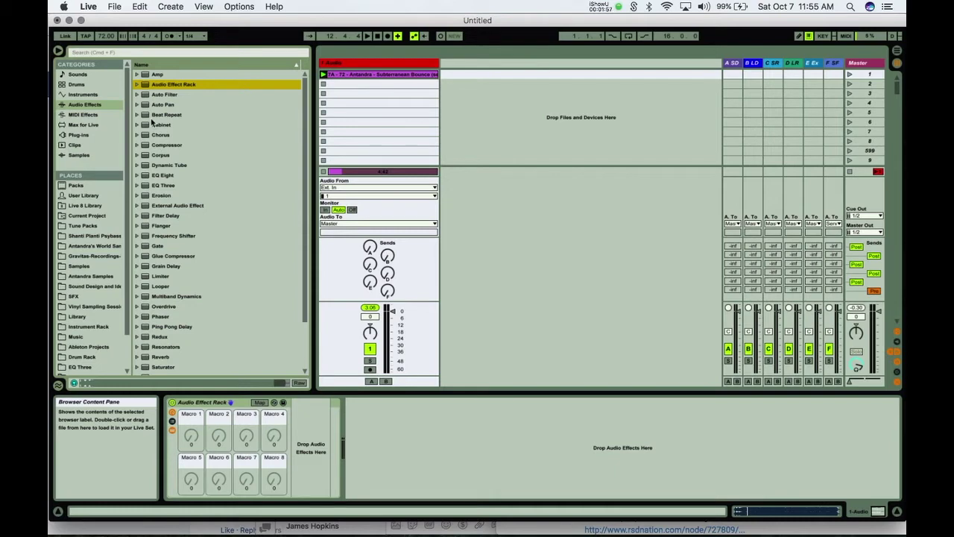
Add a Utility device inside the Audio Effect Rack and map its Gain to Macro 1.
{"action": "left_click", "coordinate": [79, 136]}
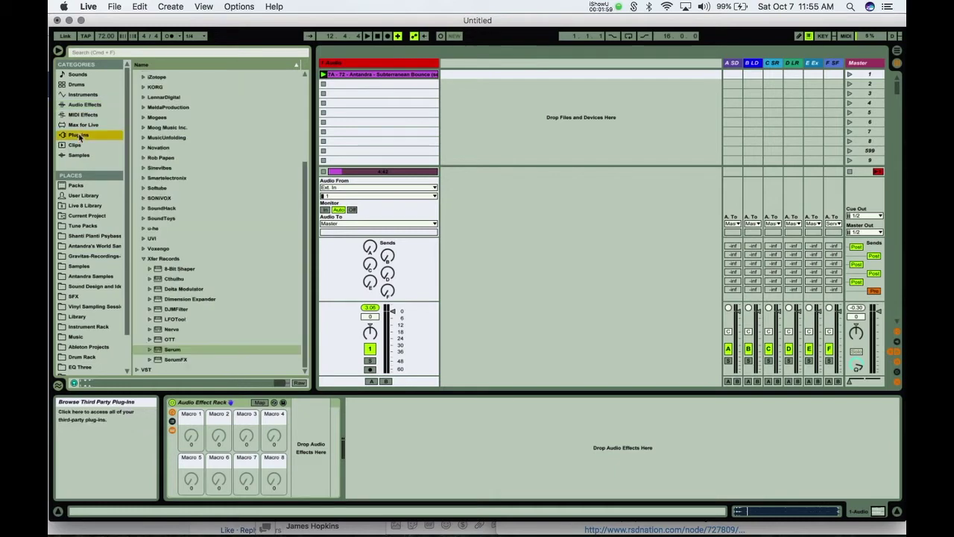
{"action": "left_click", "coordinate": [84, 105]}
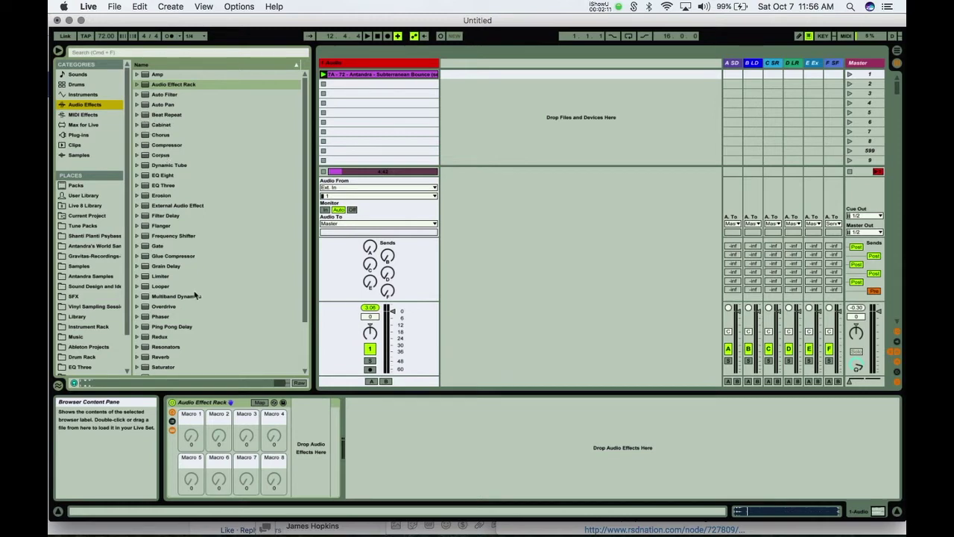
{"action": "scroll", "coordinate": [195, 296], "scroll_direction": "down", "scroll_amount": 3}
{"action": "left_click_drag", "start_coordinate": [166, 350], "coordinate": [303, 429]}
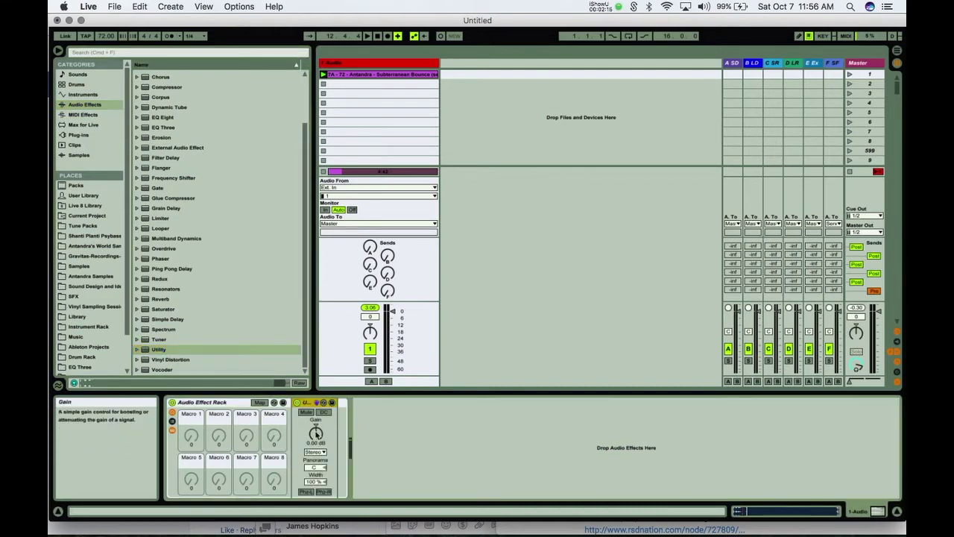
{"action": "right_click", "coordinate": [316, 432]}
{"action": "left_click", "coordinate": [330, 375]}
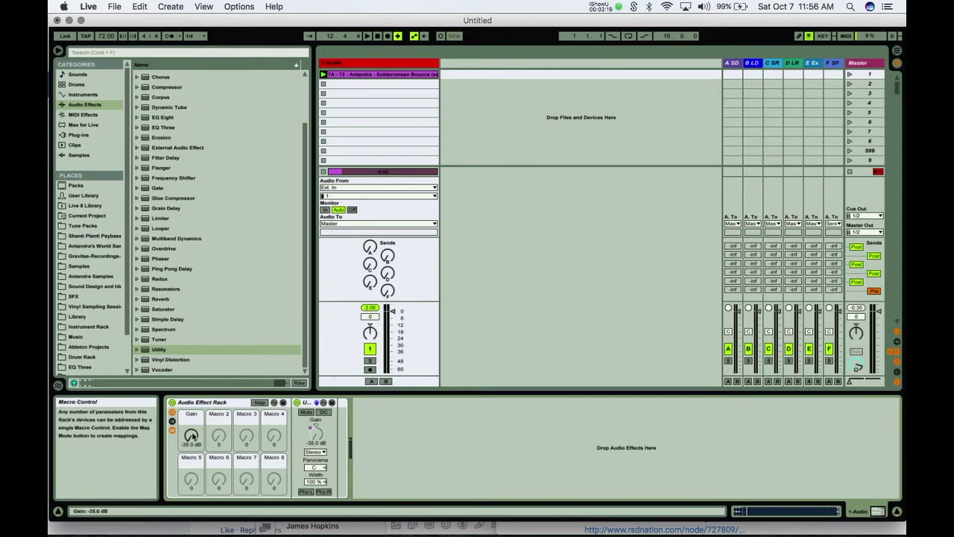
Set the maximum of the Utility Gain macro mapping to 0 dB.
{"action": "left_click", "coordinate": [258, 402]}
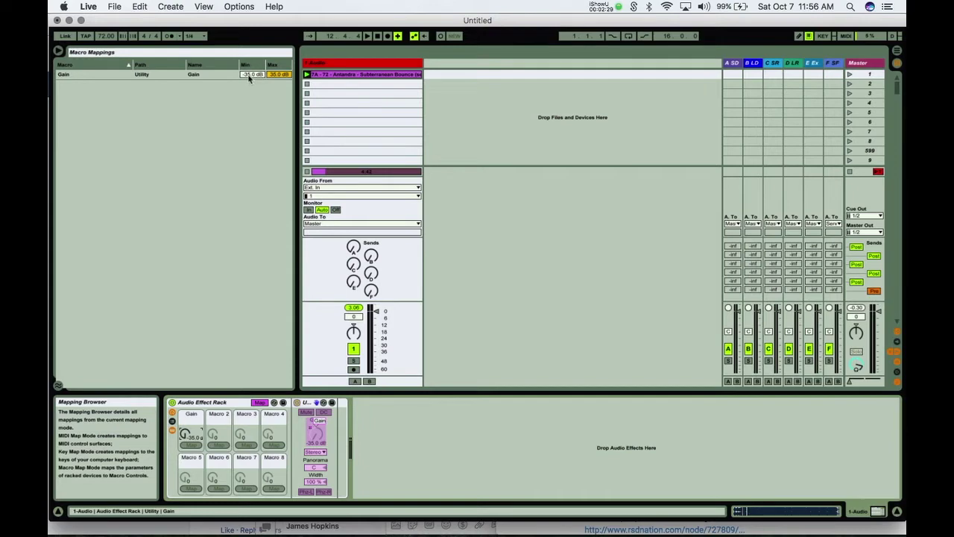
{"action": "left_click", "coordinate": [278, 75]}
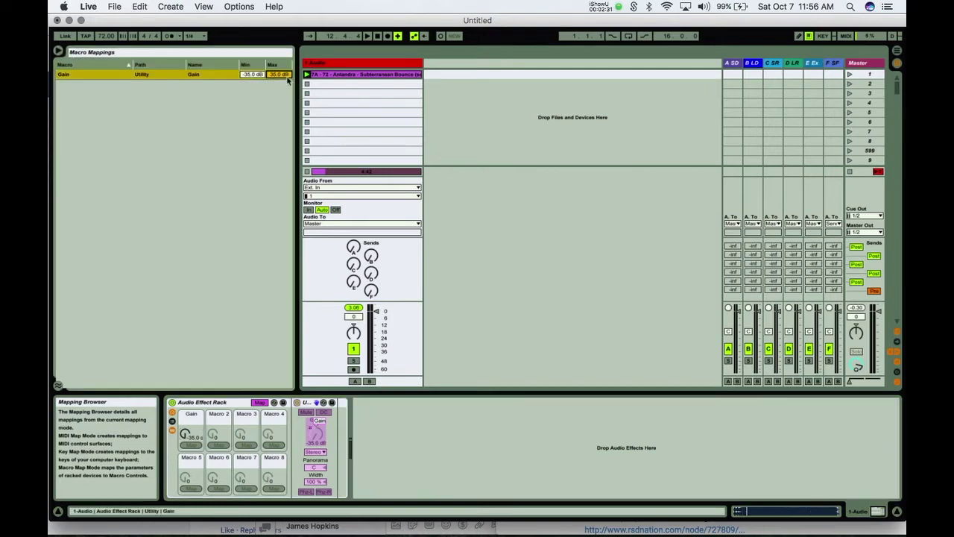
{"action": "type", "text": "0"}
{"action": "key", "text": "Return"}
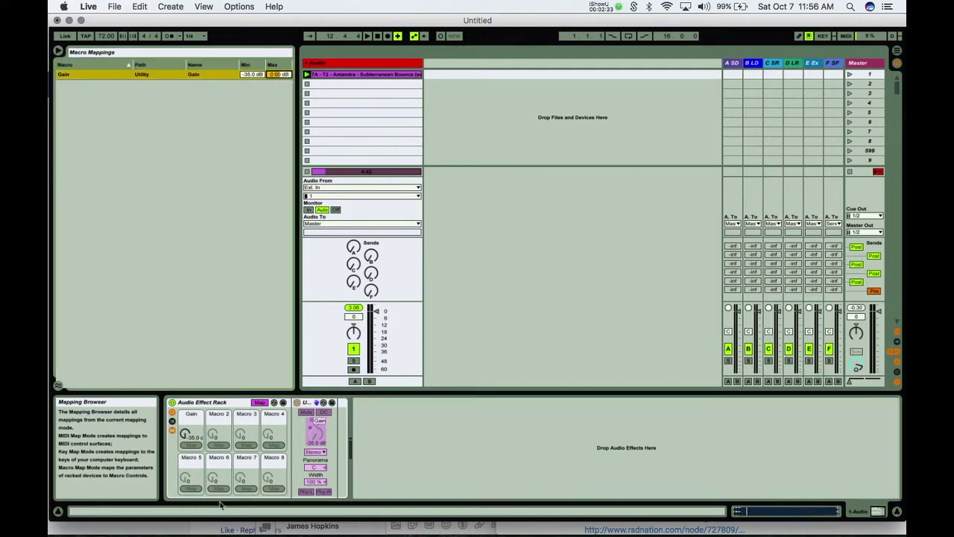
{"action": "left_click", "coordinate": [260, 403]}
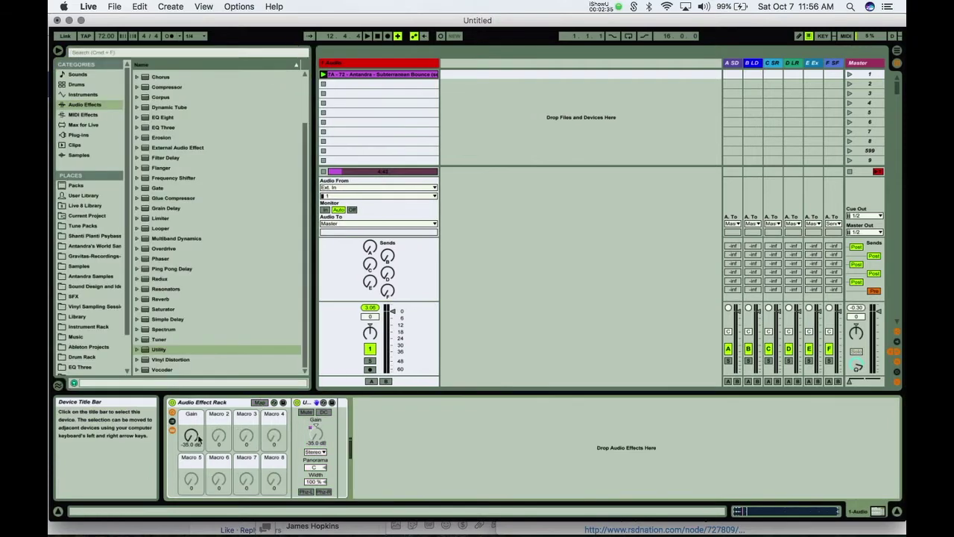
Sweep the Gain macro between -35 dB and 0 dB while the clip plays, leaving it at 0 dB.
{"action": "left_click_drag", "start_coordinate": [191, 436], "coordinate": [192, 406]}
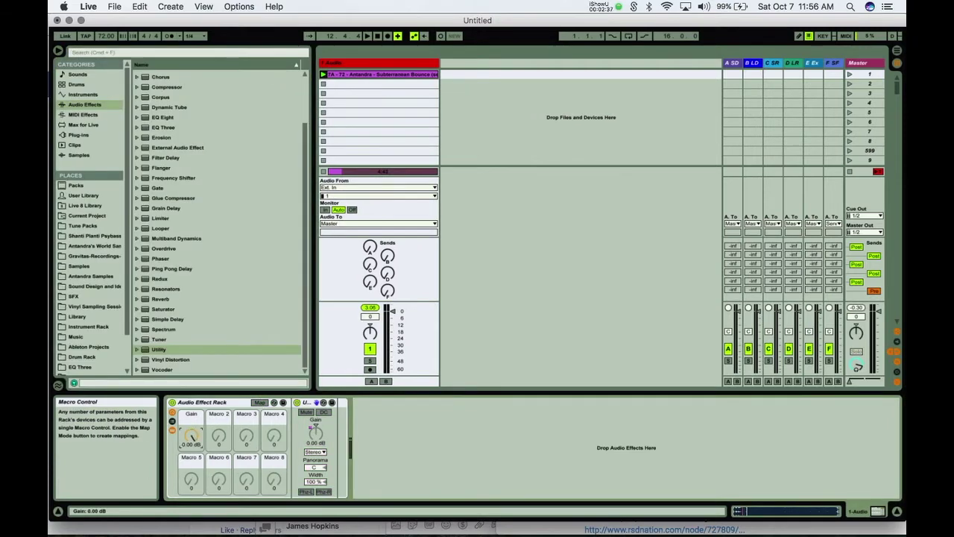
{"action": "left_click_drag", "start_coordinate": [191, 436], "coordinate": [192, 466]}
{"action": "key", "text": "space"}
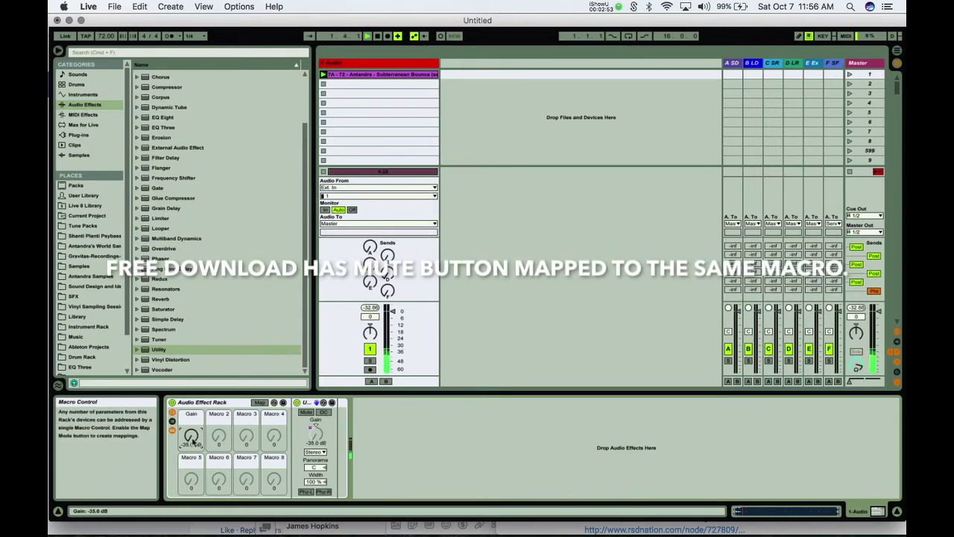
{"action": "left_click_drag", "start_coordinate": [196, 442], "coordinate": [195, 395]}
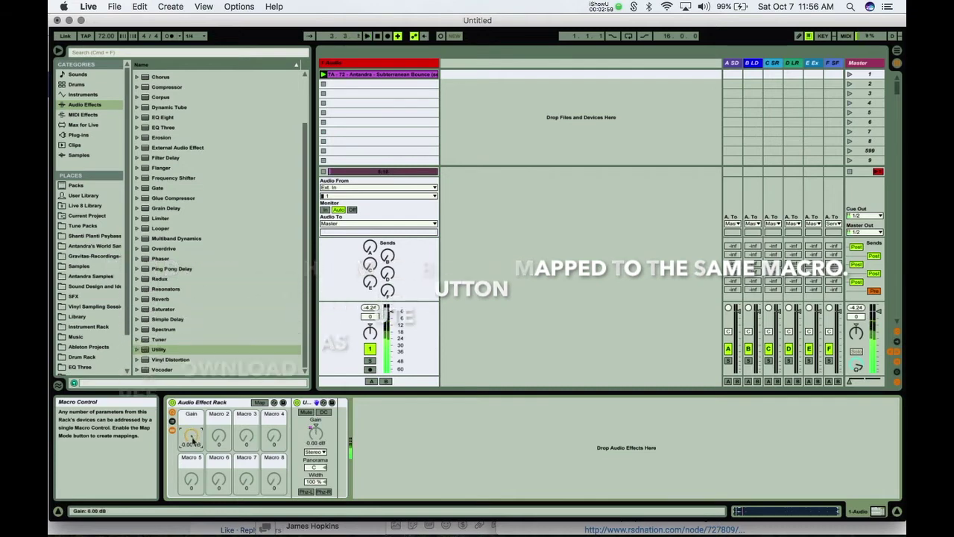
{"action": "left_click_drag", "start_coordinate": [195, 395], "coordinate": [192, 410]}
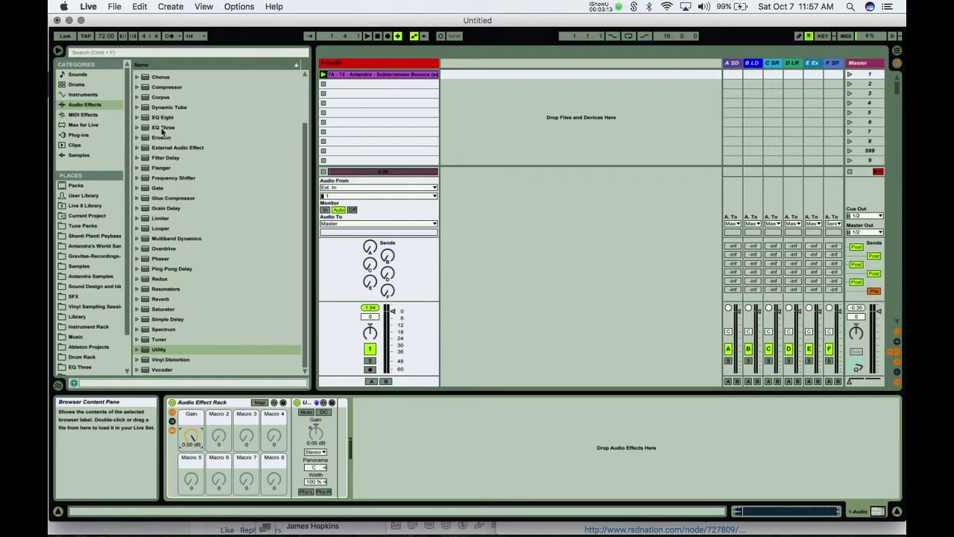
Add EQ Three after Utility in the rack and map its GainLow to Macro 5.
{"action": "left_click_drag", "start_coordinate": [149, 131], "coordinate": [337, 425]}
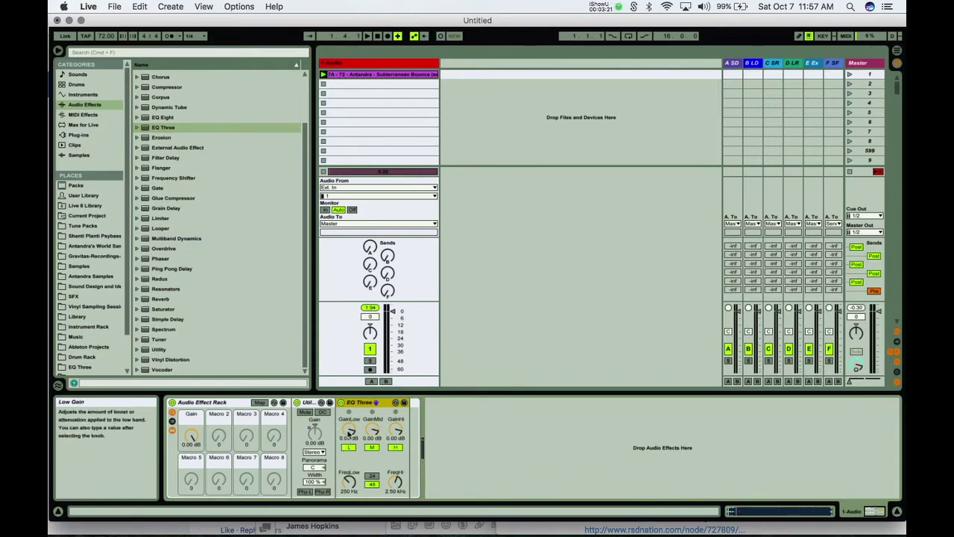
{"action": "right_click", "coordinate": [350, 431]}
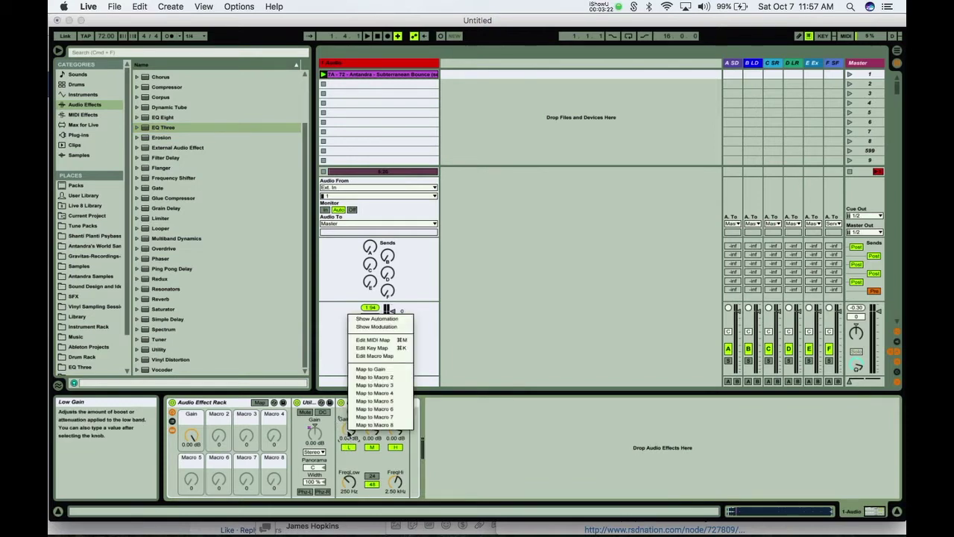
{"action": "left_click", "coordinate": [366, 377]}
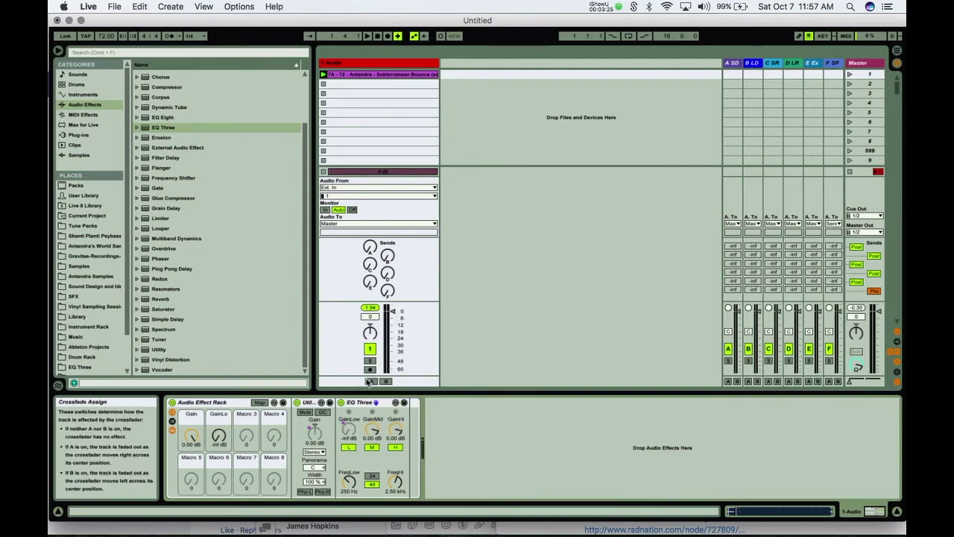
{"action": "left_click", "coordinate": [352, 432]}
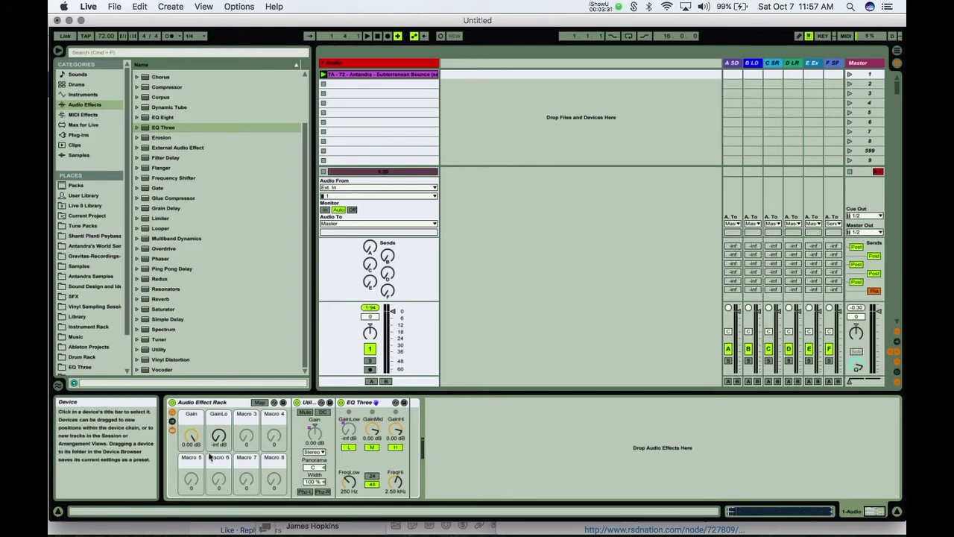
{"action": "right_click", "coordinate": [348, 433]}
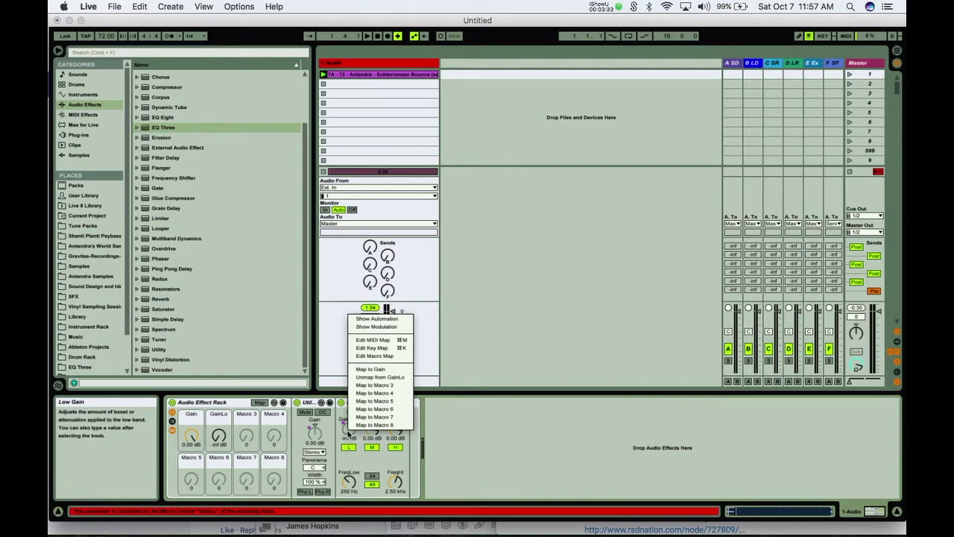
{"action": "left_click", "coordinate": [374, 392]}
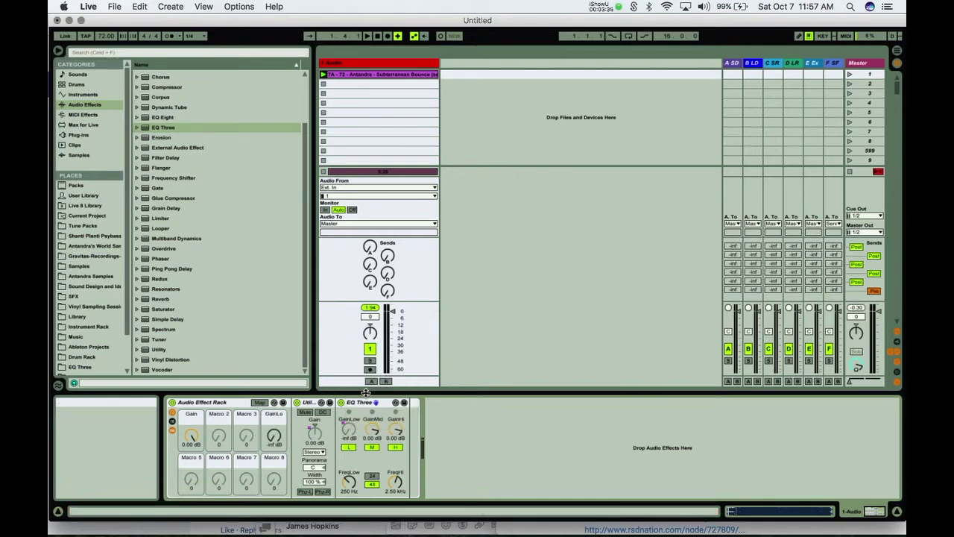
{"action": "right_click", "coordinate": [348, 433]}
{"action": "left_click", "coordinate": [371, 398]}
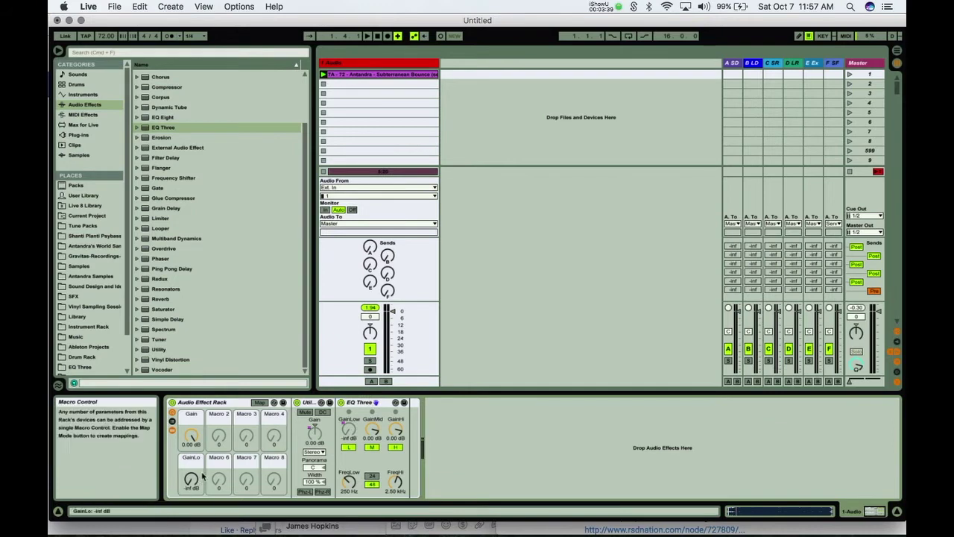
Set the maximum of the EQ Three GainLo macro mapping to 0 dB.
{"action": "left_click_drag", "start_coordinate": [192, 478], "coordinate": [192, 456]}
{"action": "left_click", "coordinate": [260, 403]}
{"action": "left_click", "coordinate": [280, 85]}
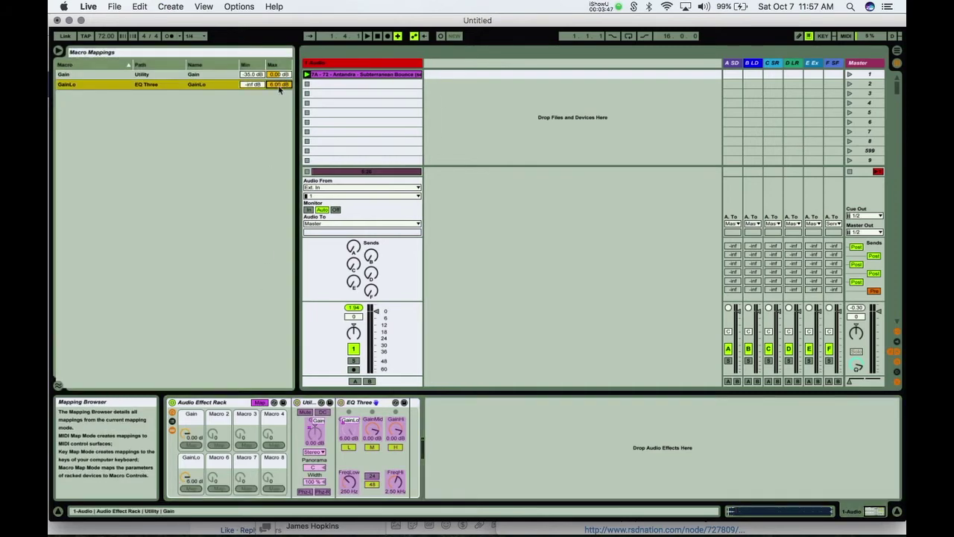
{"action": "type", "text": "0"}
{"action": "key", "text": "Return"}
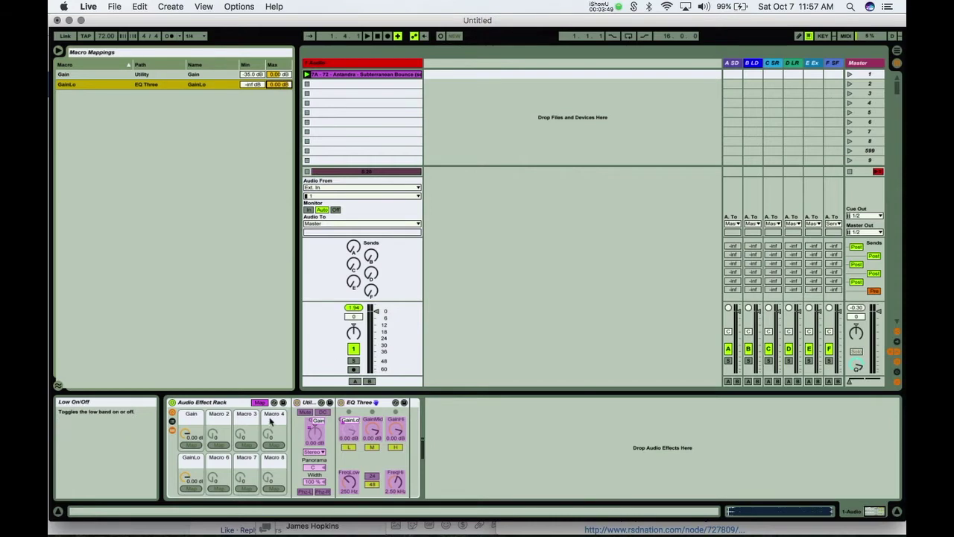
{"action": "left_click", "coordinate": [260, 403]}
{"action": "left_click", "coordinate": [260, 403]}
Audition the GainLo macro from -inf dB up to 0 dB during playback, leaving it at 0 dB.
{"action": "left_click_drag", "start_coordinate": [192, 477], "coordinate": [192, 515]}
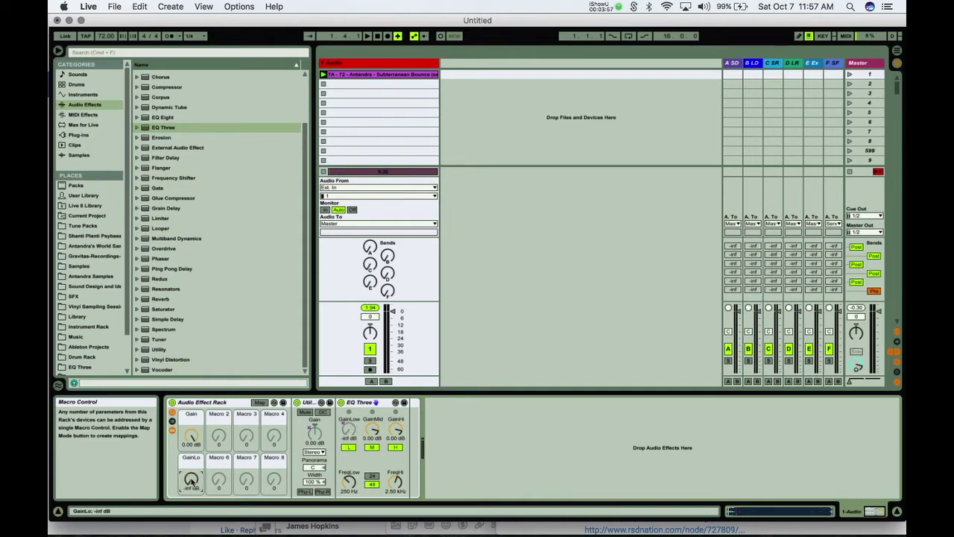
{"action": "mouse_move", "coordinate": [191, 477]}
{"action": "left_mouse_down"}
{"action": "mouse_move", "coordinate": [191, 462]}
{"action": "mouse_move", "coordinate": [191, 476]}
{"action": "left_mouse_up"}
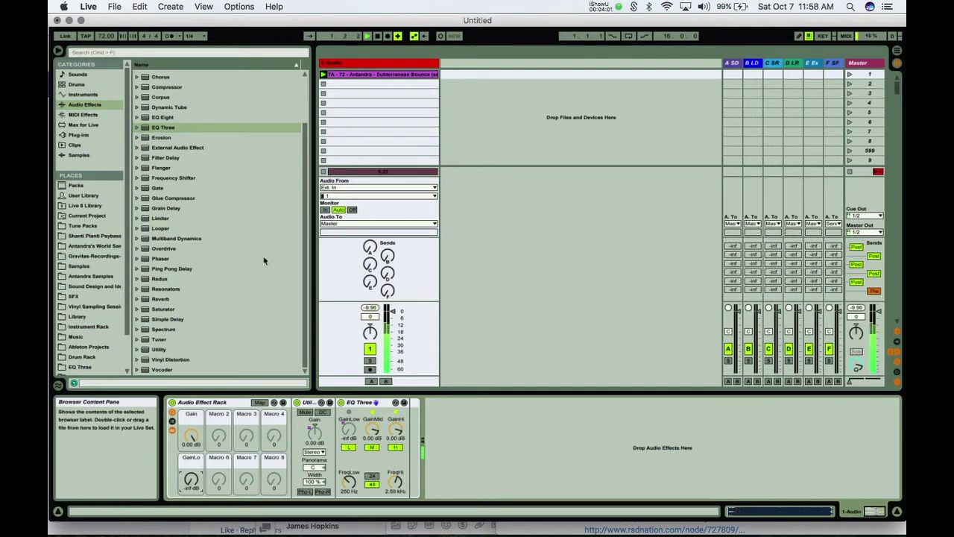
{"action": "left_click", "coordinate": [364, 76]}
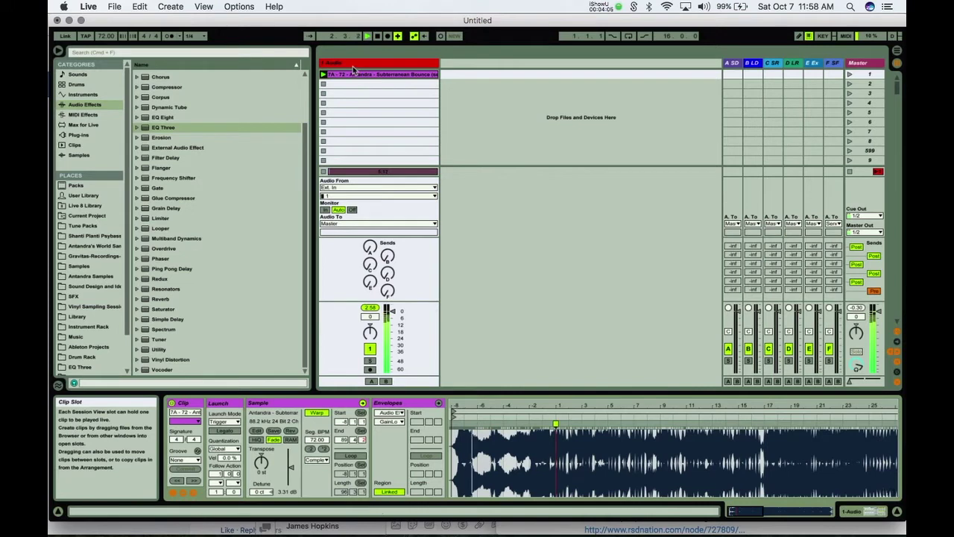
{"action": "left_click", "coordinate": [353, 67]}
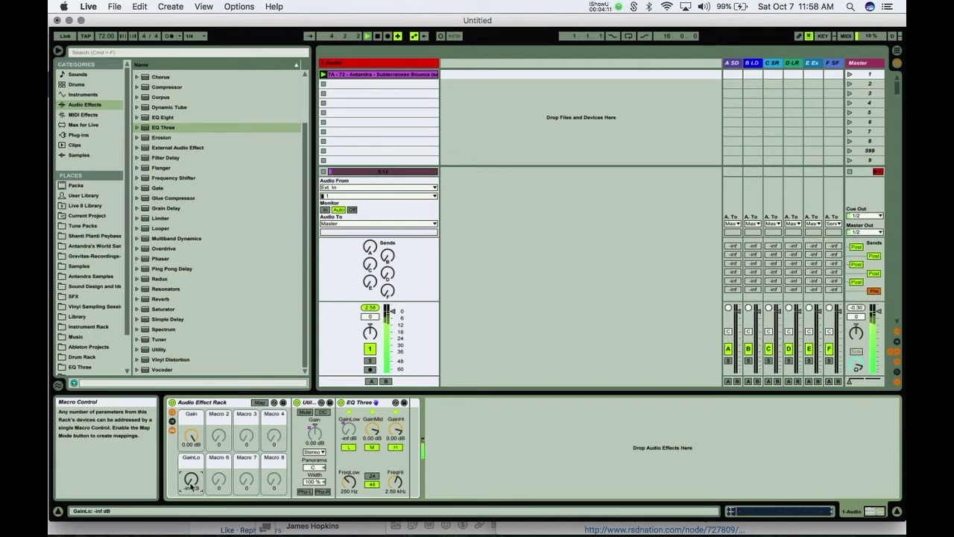
{"action": "left_click_drag", "start_coordinate": [191, 481], "coordinate": [190, 458]}
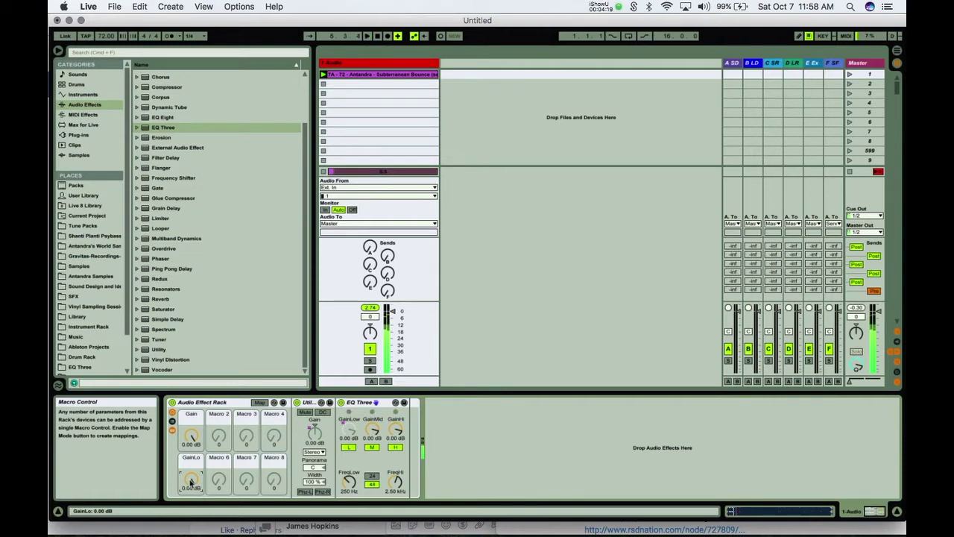
Add an Auto Filter after EQ Three in the rack and set its filter type to high-pass.
{"action": "right_click", "coordinate": [222, 440]}
{"action": "key", "text": "Escape"}
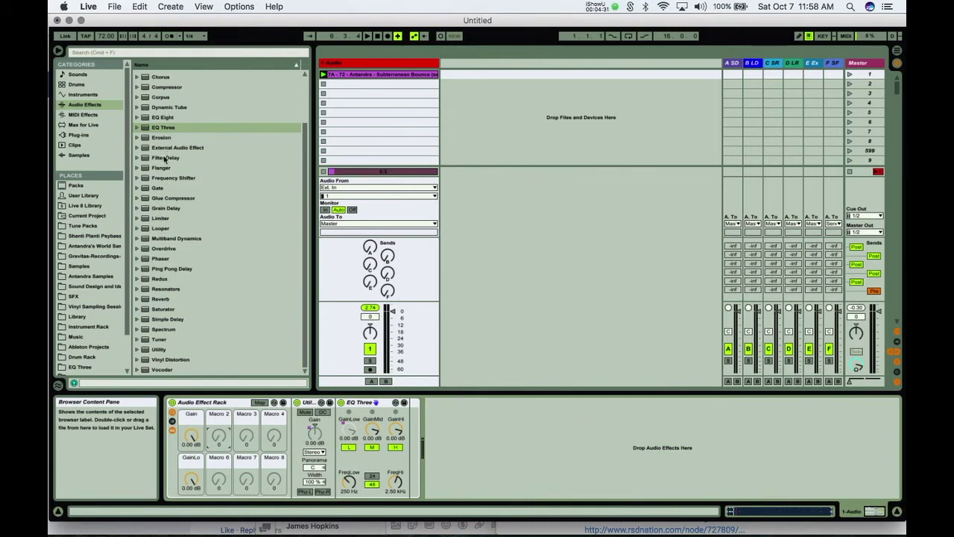
{"action": "scroll", "coordinate": [166, 95], "scroll_direction": "up", "scroll_amount": 3}
{"action": "left_click_drag", "start_coordinate": [165, 97], "coordinate": [412, 419]}
{"action": "left_click", "coordinate": [457, 474]}
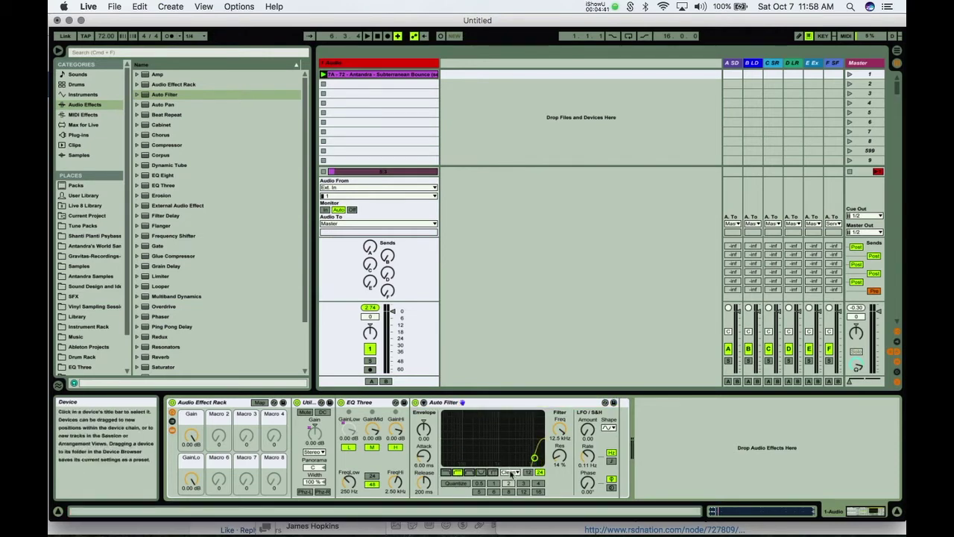
Map the Auto Filter's cutoff frequency to Macro 2 and try out the macro, leaving it at 26 Hz.
{"action": "right_click", "coordinate": [560, 431]}
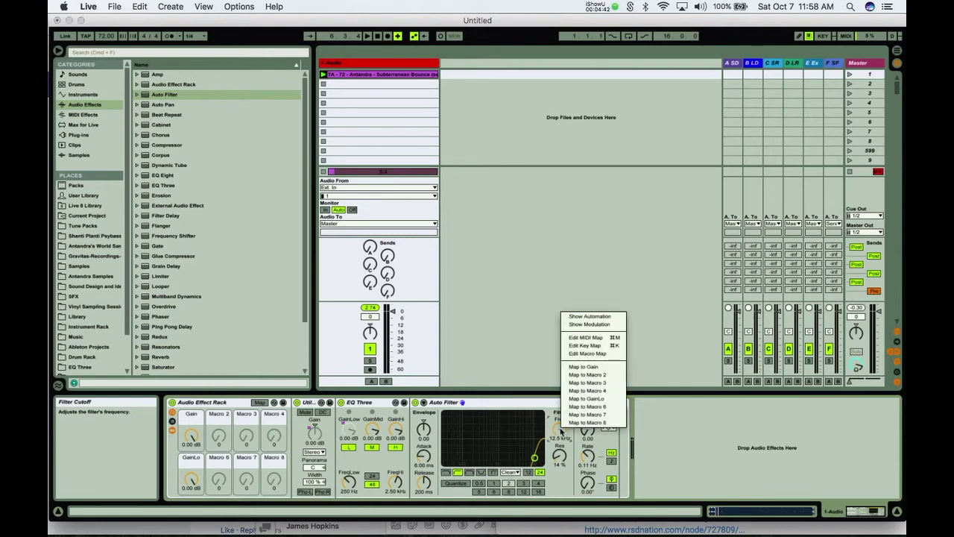
{"action": "left_click", "coordinate": [589, 375]}
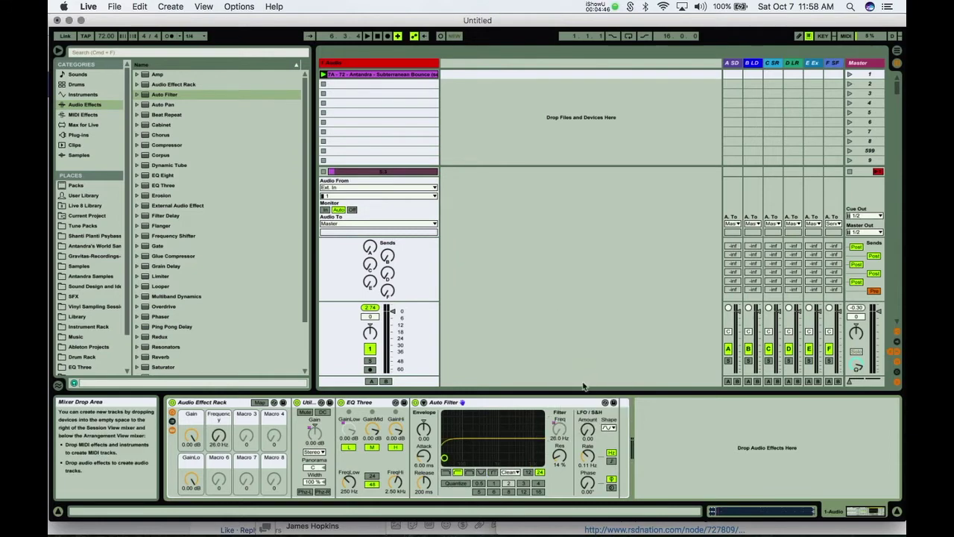
{"action": "mouse_move", "coordinate": [226, 439]}
{"action": "left_mouse_down"}
{"action": "mouse_move", "coordinate": [225, 371]}
{"action": "mouse_move", "coordinate": [226, 435]}
{"action": "left_mouse_up"}
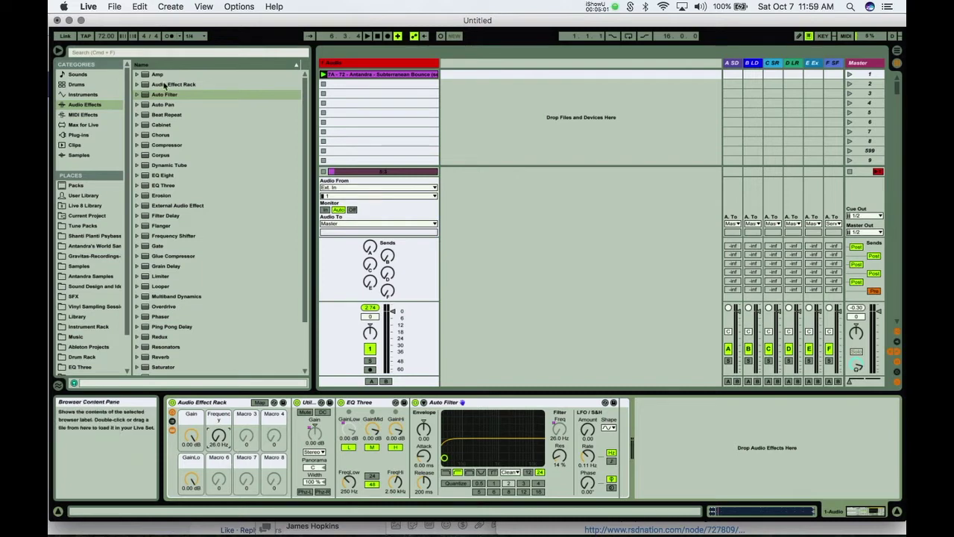
Add a second Auto Filter after the first one in the rack, map its cutoff frequency to Macro 6 and try out the macro.
{"action": "left_click_drag", "start_coordinate": [158, 95], "coordinate": [626, 427]}
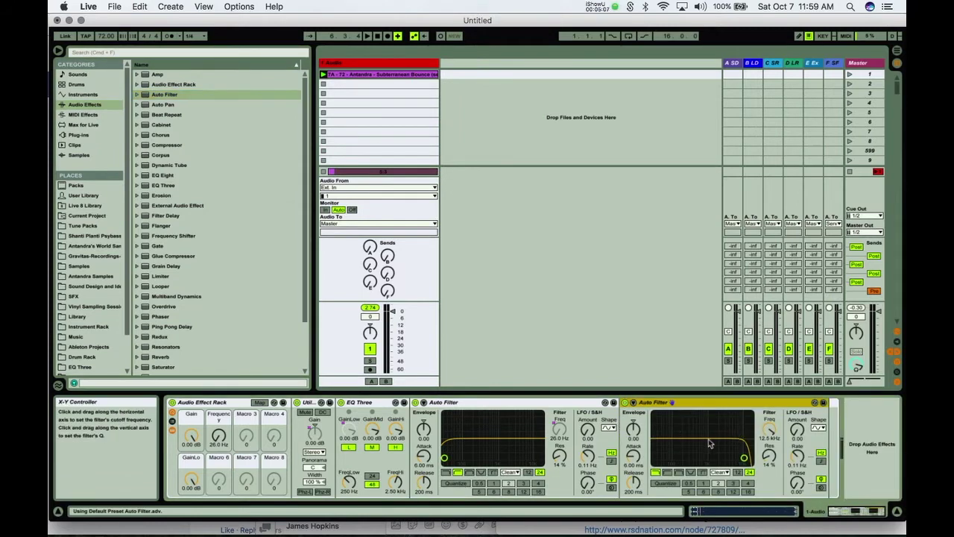
{"action": "right_click", "coordinate": [772, 433]}
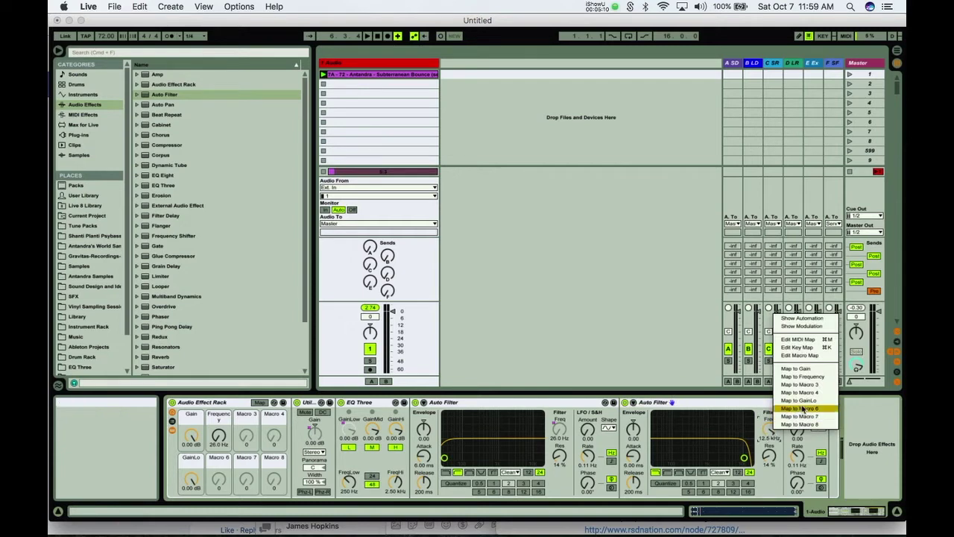
{"action": "left_click", "coordinate": [802, 377]}
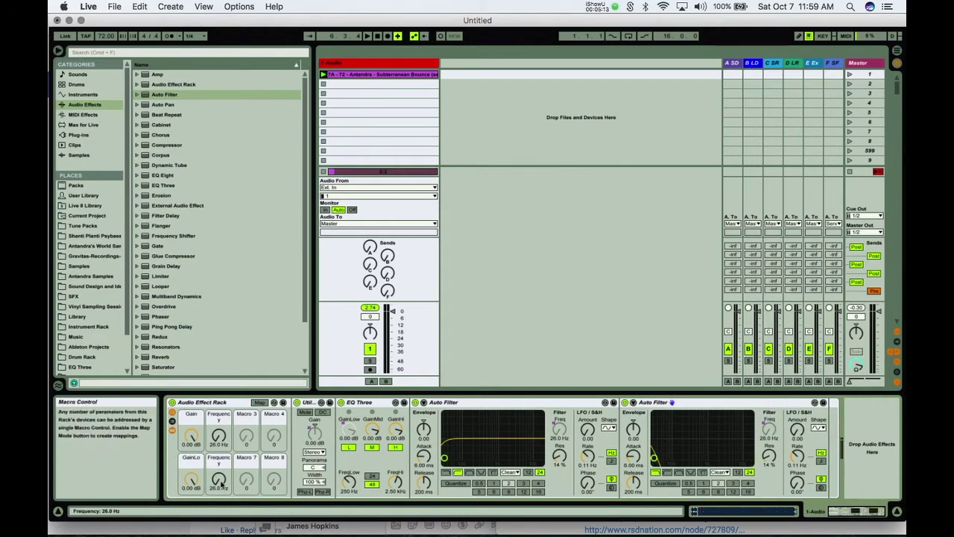
{"action": "left_click_drag", "start_coordinate": [218, 479], "coordinate": [219, 435]}
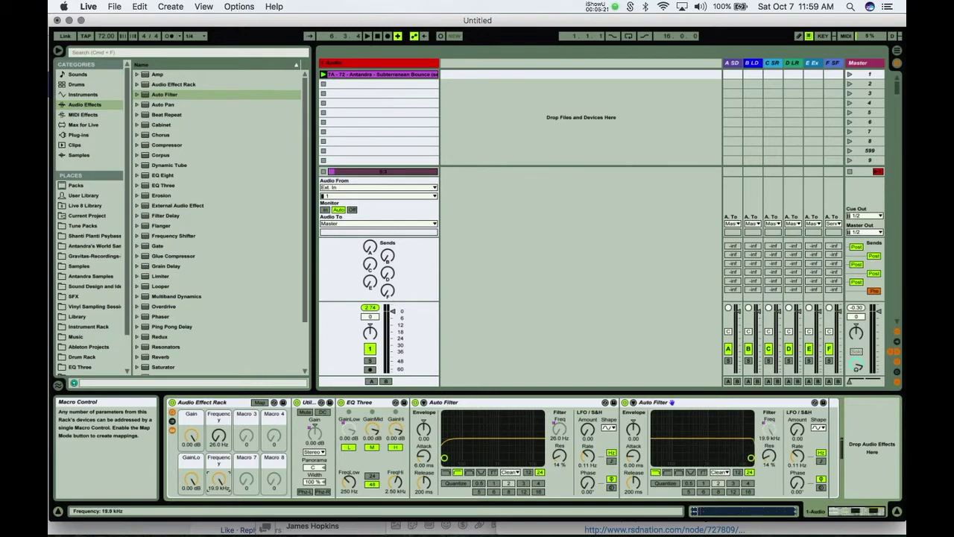
{"action": "left_click_drag", "start_coordinate": [218, 436], "coordinate": [221, 477]}
Reverse the second Auto Filter's frequency mapping to run from 19.9 kHz down to 26 Hz and leave its macro at 19.9 kHz.
{"action": "left_click", "coordinate": [260, 403]}
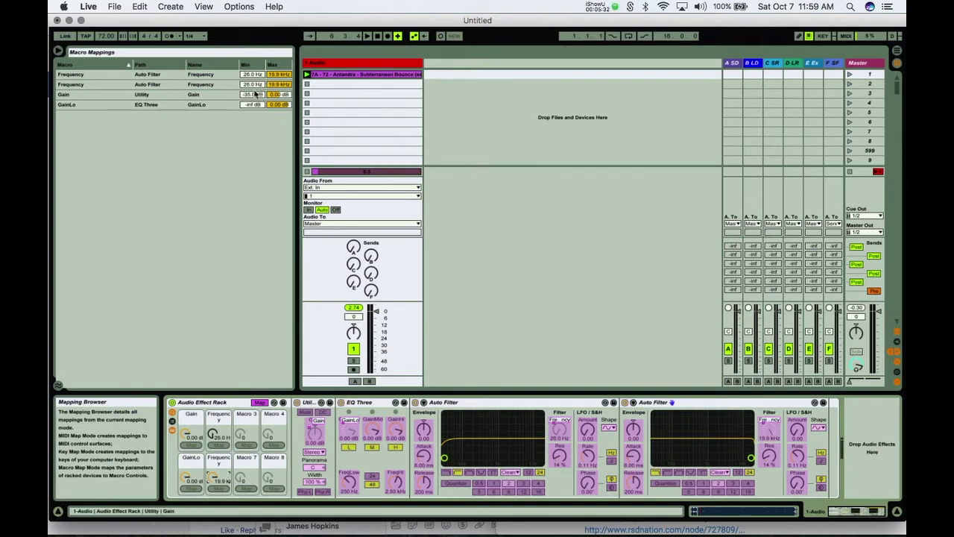
{"action": "left_click_drag", "start_coordinate": [254, 85], "coordinate": [274, 105]}
{"action": "left_click", "coordinate": [258, 401]}
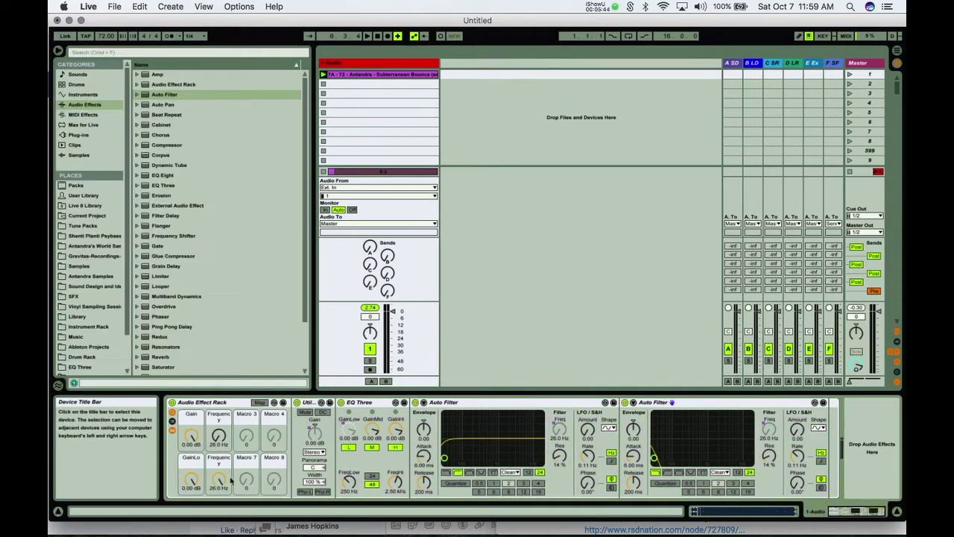
{"action": "left_click_drag", "start_coordinate": [218, 479], "coordinate": [219, 435]}
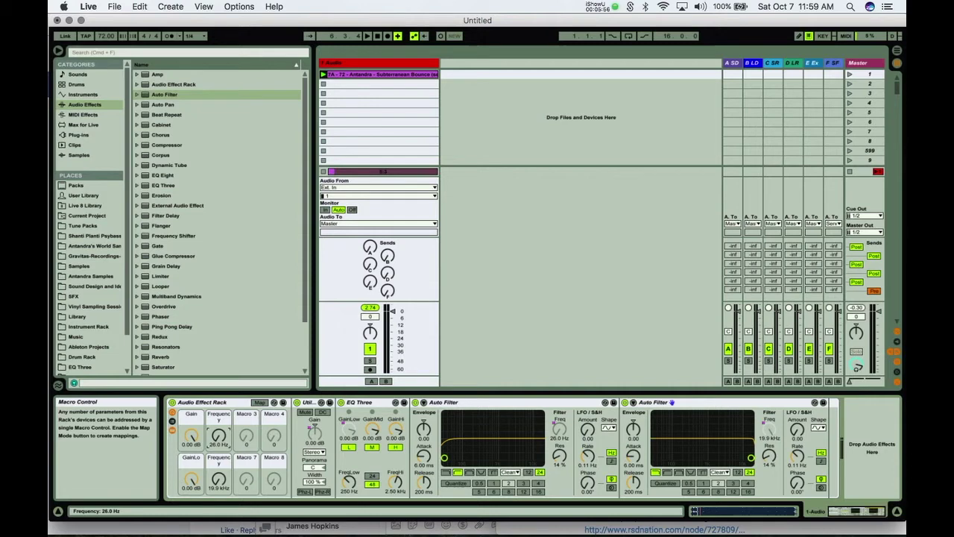
{"action": "mouse_move", "coordinate": [218, 436]}
{"action": "left_mouse_down"}
{"action": "mouse_move", "coordinate": [218, 419]}
{"action": "mouse_move", "coordinate": [218, 437]}
{"action": "left_mouse_up"}
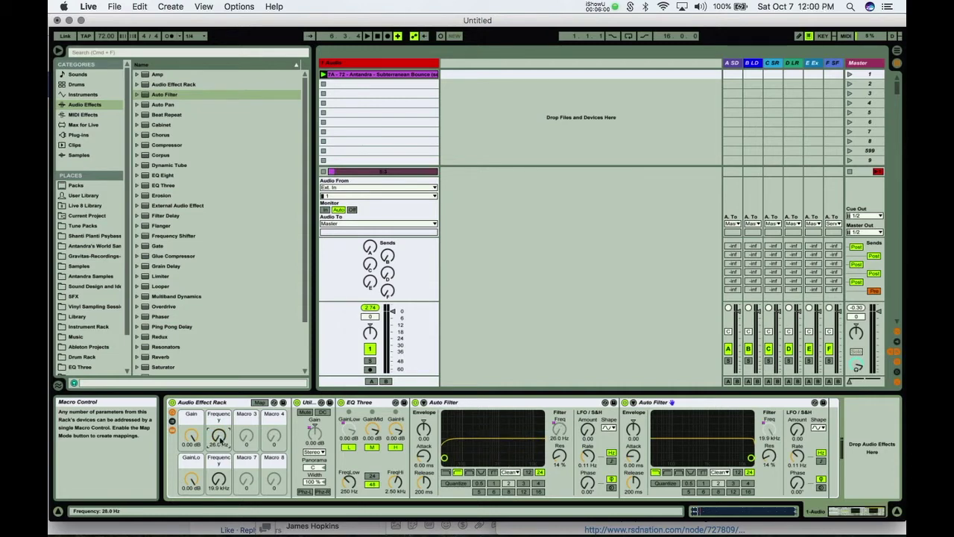
{"action": "mouse_move", "coordinate": [219, 479]}
{"action": "left_mouse_down"}
{"action": "mouse_move", "coordinate": [218, 501]}
{"action": "mouse_move", "coordinate": [219, 479]}
{"action": "left_mouse_up"}
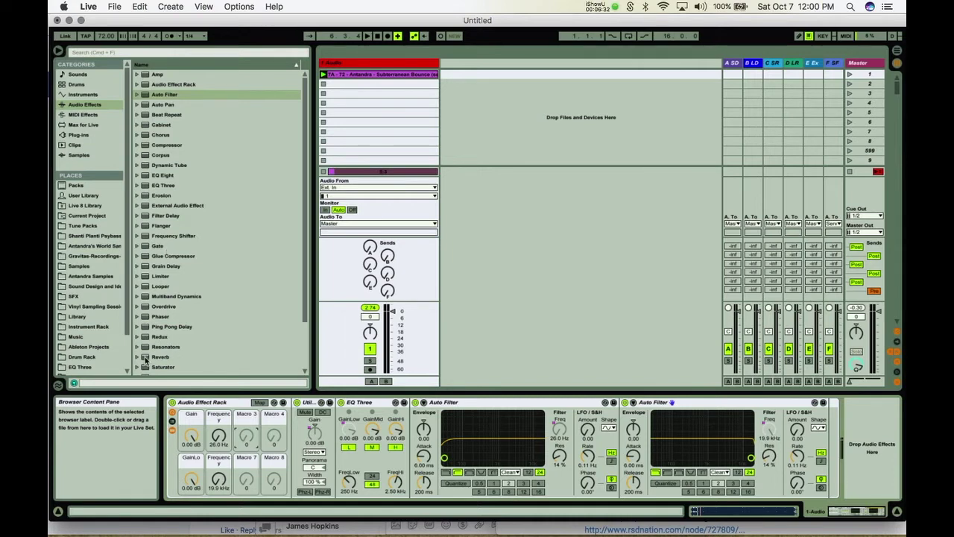
Add a Reverb after the second Auto Filter, with its input filter at about 18 kHz and low diffusion shelf at about 88.4 Hz and 0.42.
{"action": "mouse_move", "coordinate": [145, 358]}
{"action": "left_mouse_down"}
{"action": "mouse_move", "coordinate": [336, 384]}
{"action": "mouse_move", "coordinate": [683, 385]}
{"action": "mouse_move", "coordinate": [838, 409]}
{"action": "mouse_move", "coordinate": [830, 425]}
{"action": "left_mouse_up"}
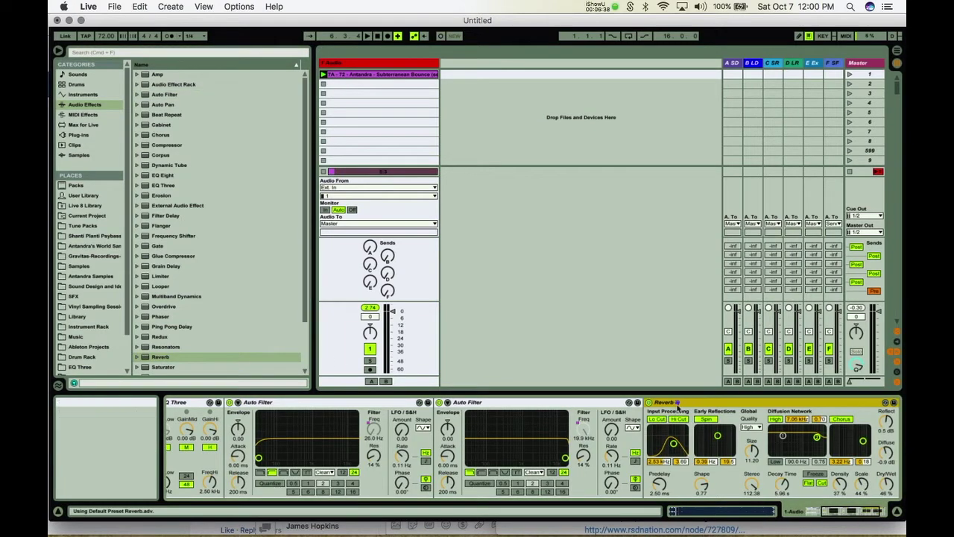
{"action": "scroll", "coordinate": [522, 438], "scroll_direction": "left", "scroll_amount": 5}
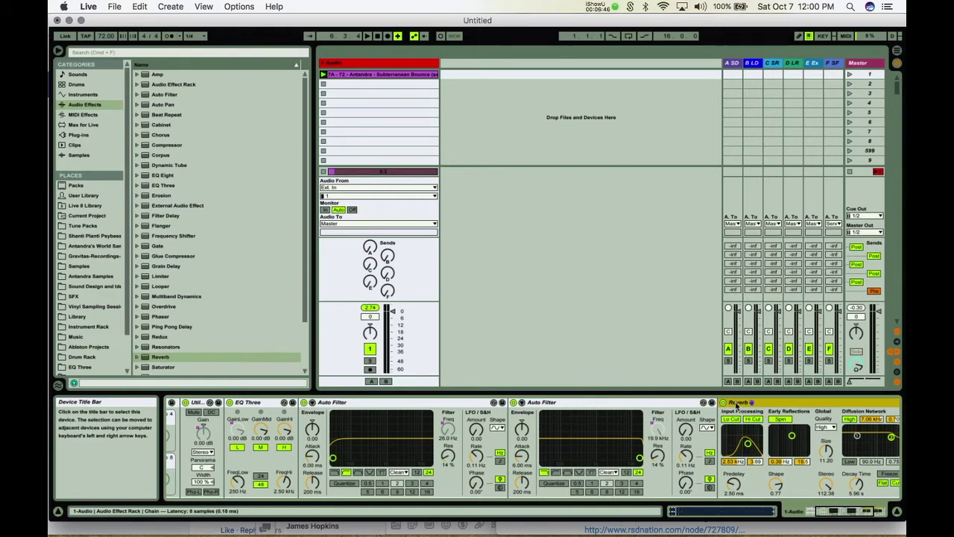
{"action": "left_click", "coordinate": [792, 477]}
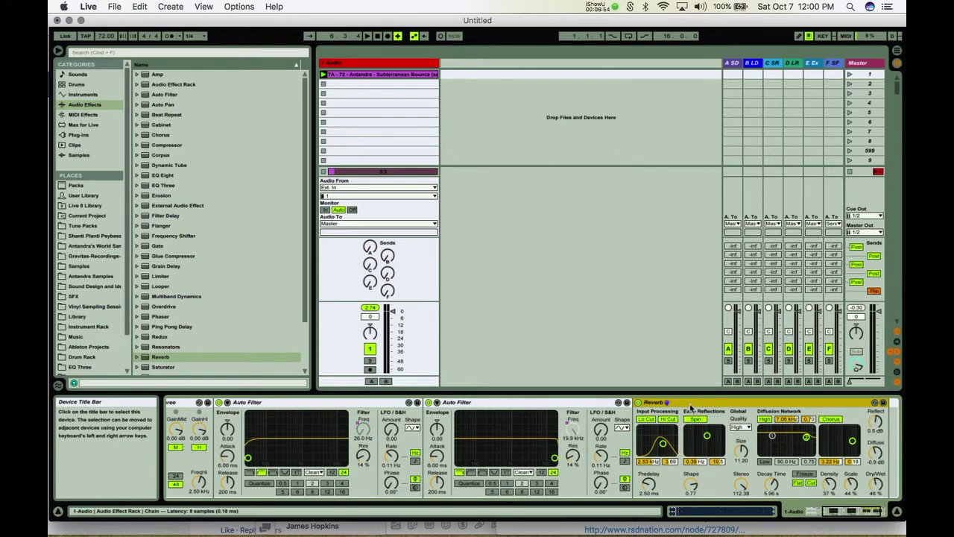
{"action": "left_click_drag", "start_coordinate": [662, 444], "coordinate": [675, 442]}
{"action": "left_click_drag", "start_coordinate": [773, 435], "coordinate": [773, 446]}
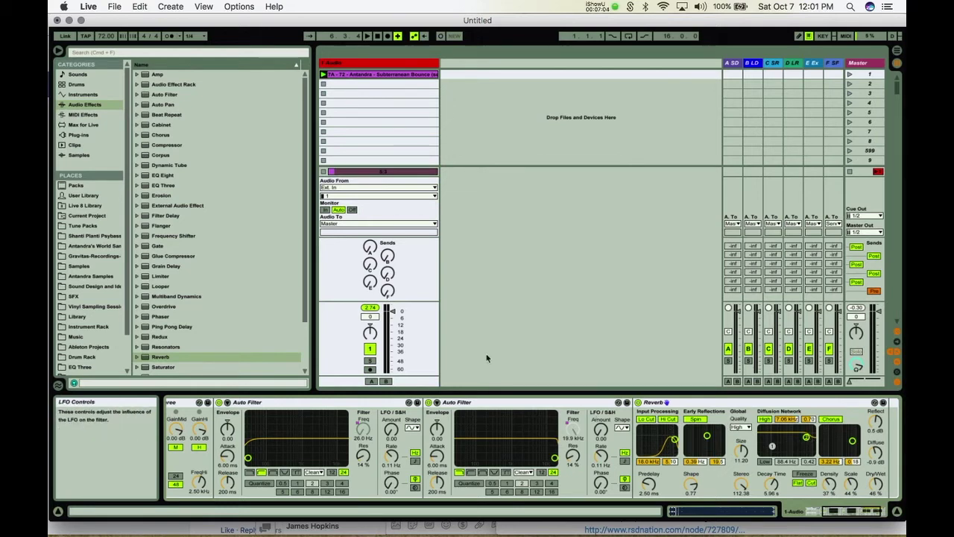
During playback, set the Reverb's Dry/Wet to 100%, input filter width to 9.00 and early reflections spin to 1.30 Hz and 55.0.
{"action": "scroll", "coordinate": [423, 328], "scroll_direction": "down", "scroll_amount": 1}
{"action": "scroll", "coordinate": [422, 455], "scroll_direction": "down", "scroll_amount": 1}
{"action": "key", "text": "space"}
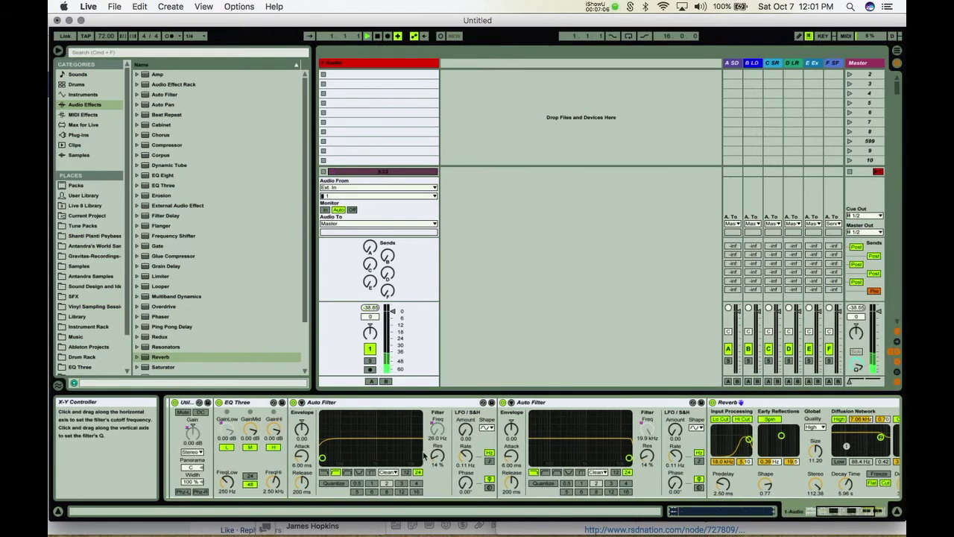
{"action": "scroll", "coordinate": [423, 456], "scroll_direction": "down", "scroll_amount": 1}
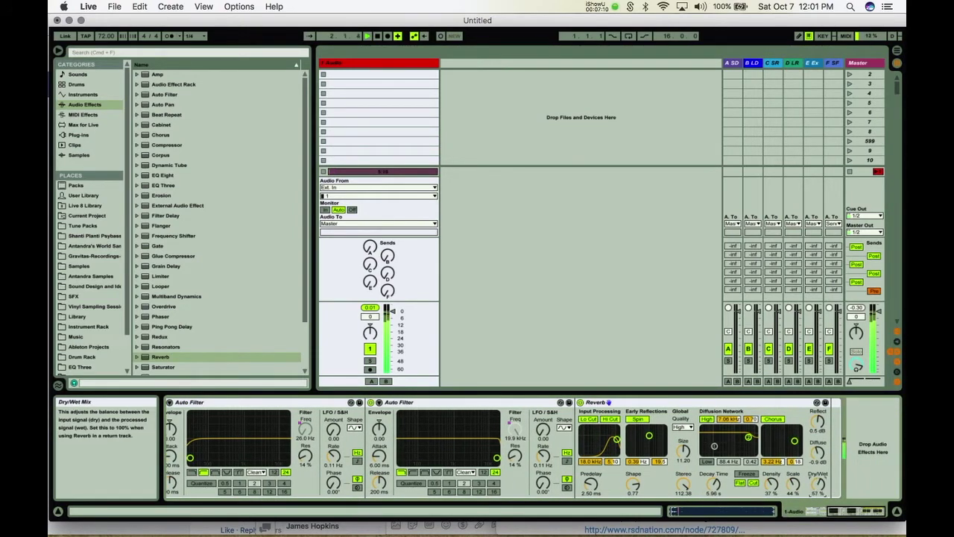
{"action": "left_click_drag", "start_coordinate": [818, 484], "coordinate": [817, 439]}
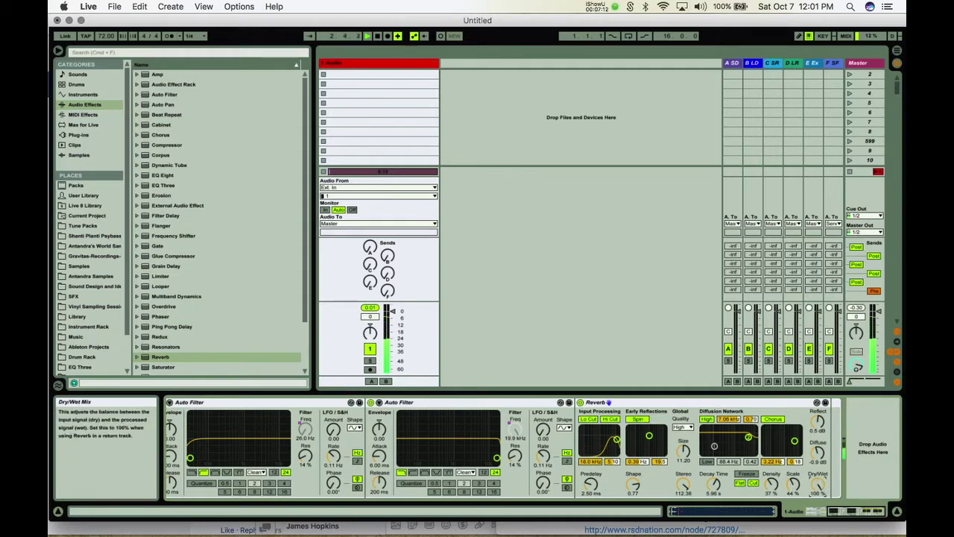
{"action": "left_click_drag", "start_coordinate": [616, 439], "coordinate": [664, 428]}
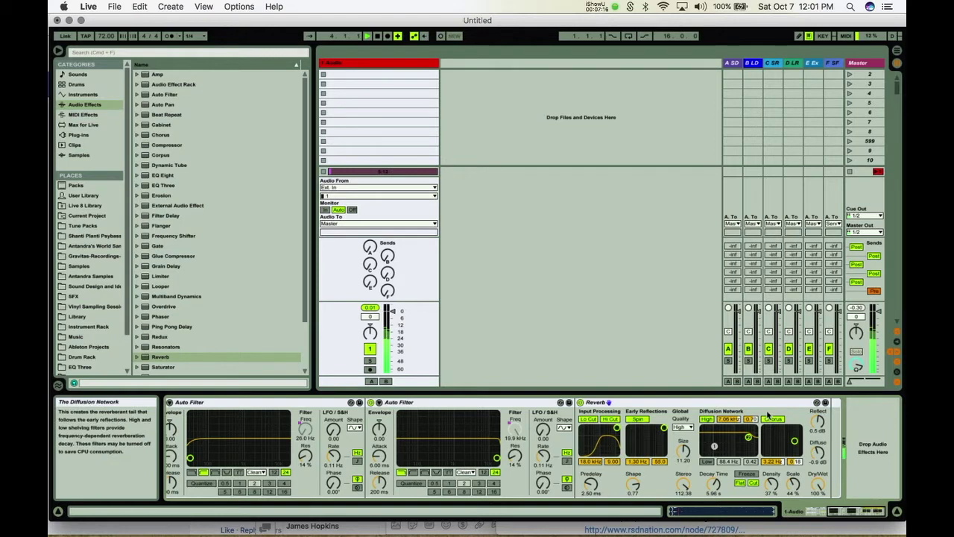
Set the Reverb's chorus to 8.00 Hz and 4.00, density to 68%, scale to 100%, decay time to 10.3 s and predelay to 7.17 ms.
{"action": "left_click_drag", "start_coordinate": [794, 439], "coordinate": [818, 441]}
{"action": "left_click_drag", "start_coordinate": [771, 484], "coordinate": [795, 469]}
{"action": "left_click_drag", "start_coordinate": [714, 484], "coordinate": [591, 489]}
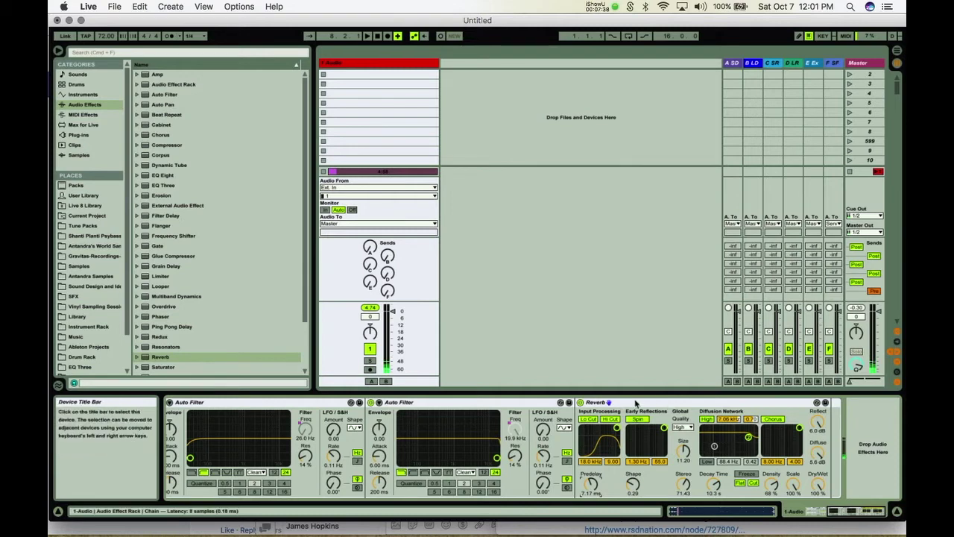
Group the Reverb into its own nested Audio Effect Rack inside the main rack.
{"action": "left_click", "coordinate": [635, 402]}
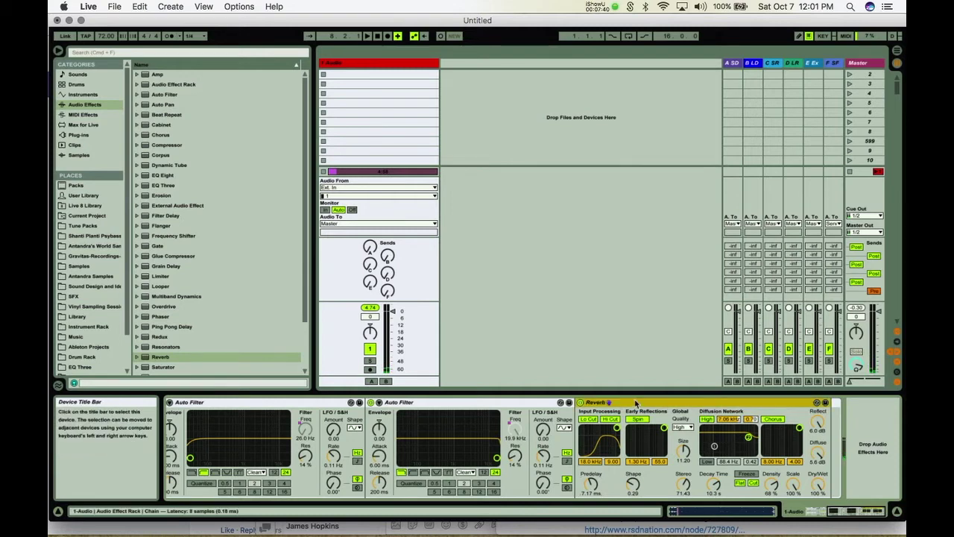
{"action": "key", "text": "super+g"}
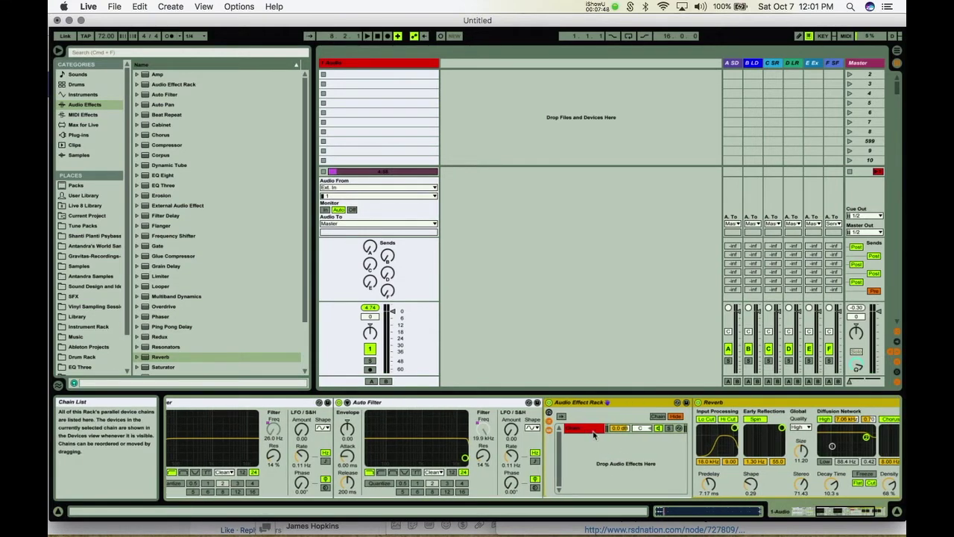
{"action": "left_click", "coordinate": [549, 416]}
{"action": "left_click", "coordinate": [549, 416]}
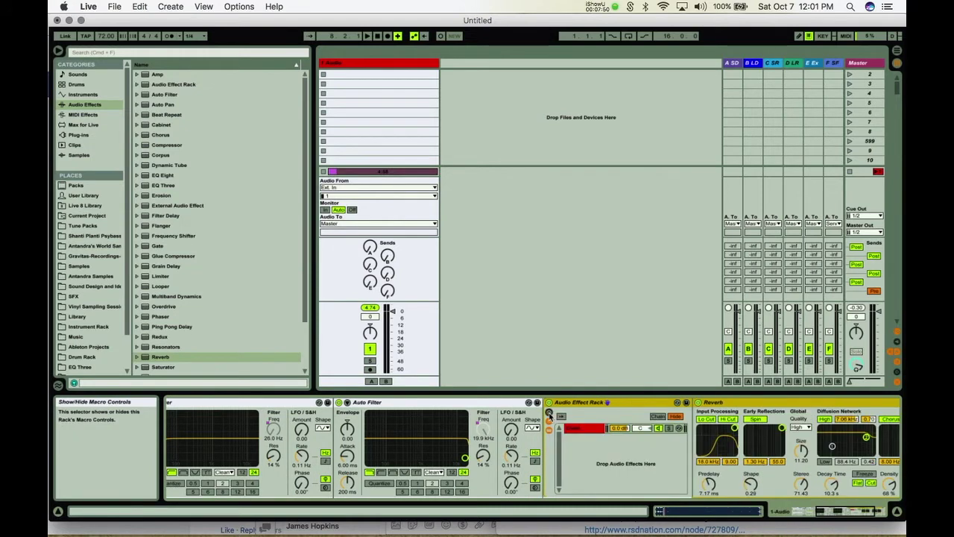
{"action": "scroll", "coordinate": [600, 455], "scroll_direction": "right", "scroll_amount": 5}
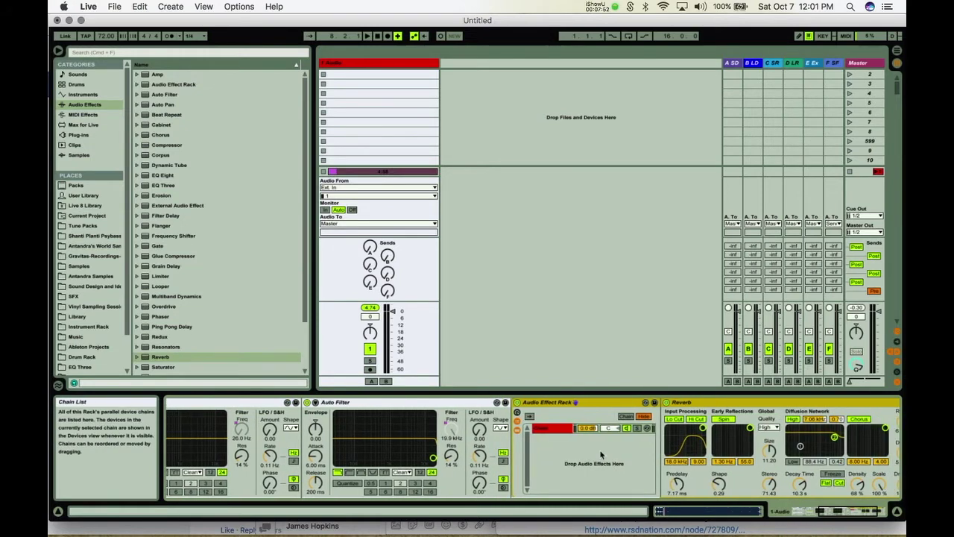
{"action": "scroll", "coordinate": [602, 453], "scroll_direction": "right", "scroll_amount": 2}
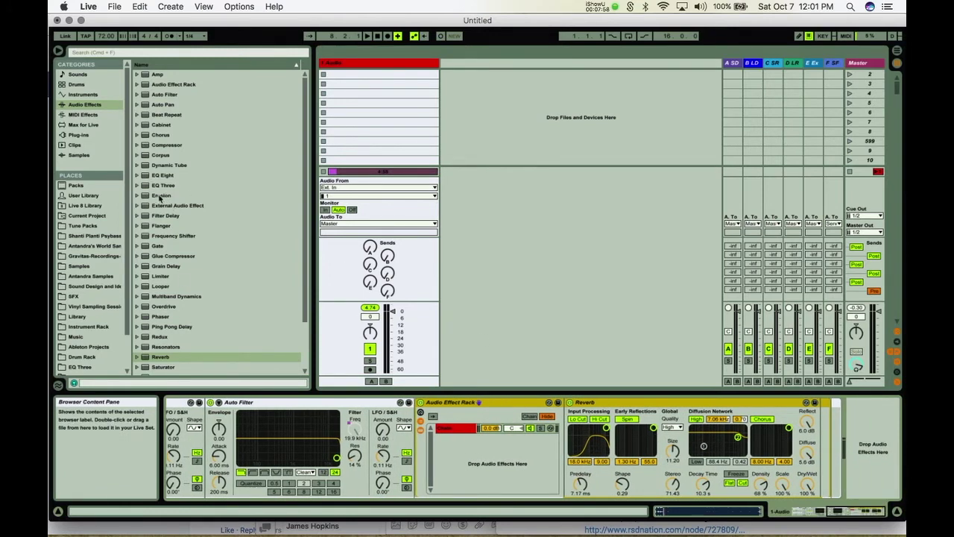
Add an Auto Filter from the audio effects after the Reverb in the nested rack.
{"action": "left_click", "coordinate": [81, 136]}
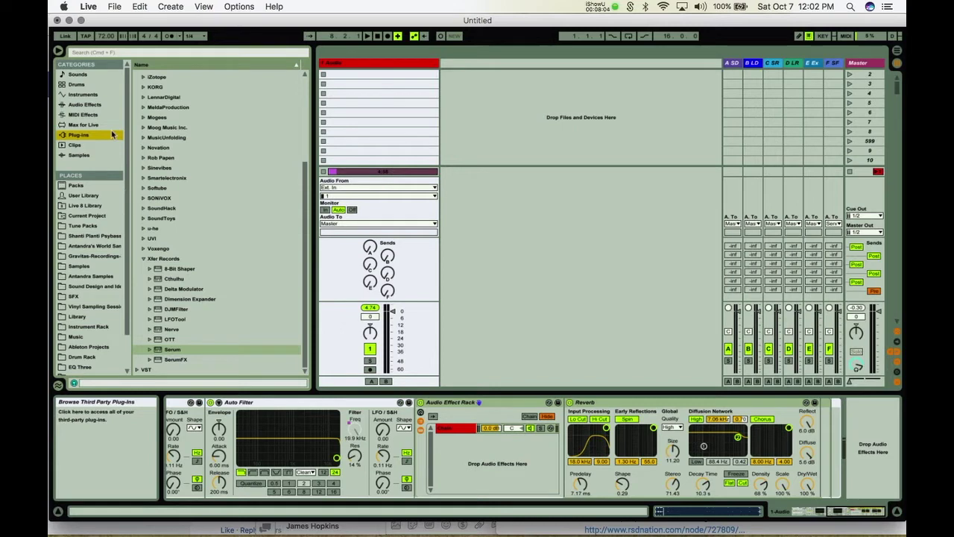
{"action": "left_click", "coordinate": [84, 105]}
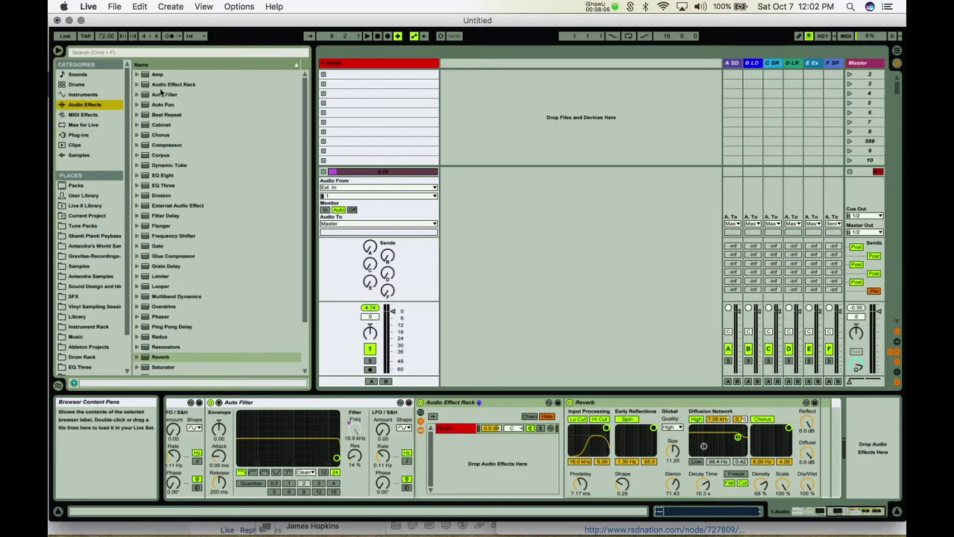
{"action": "left_click", "coordinate": [156, 96]}
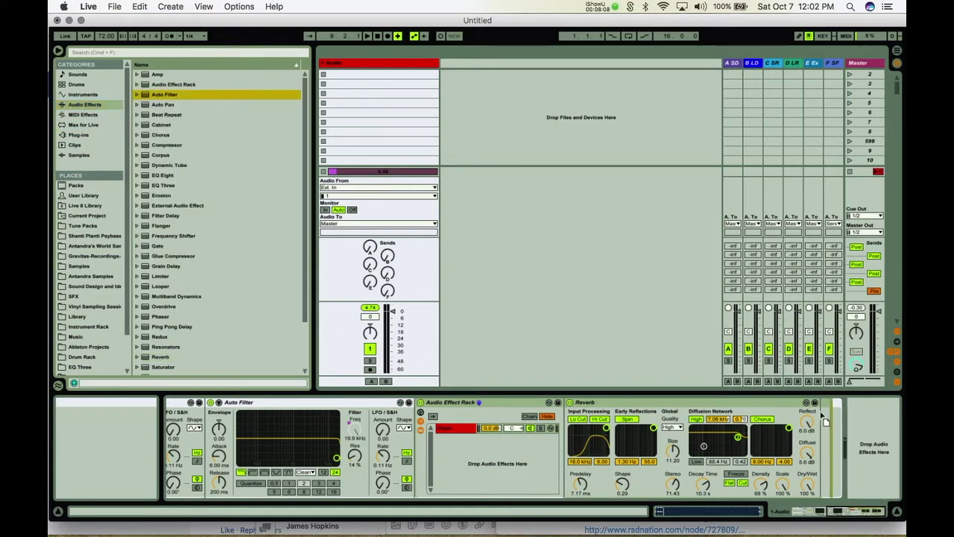
{"action": "key", "text": "Return"}
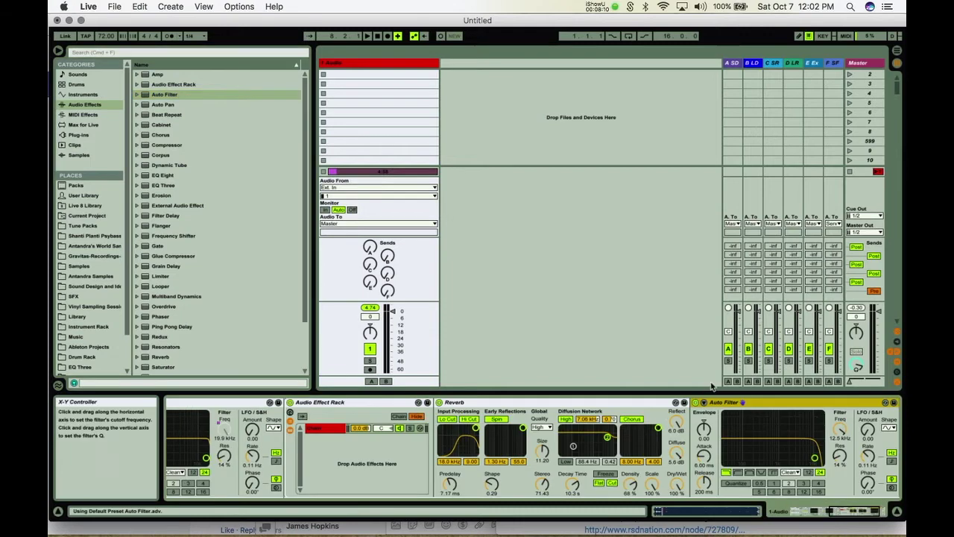
Make the nested rack's Auto Filter a high-pass at about 26 Hz and map its cutoff frequency to the nested rack's Macro 1.
{"action": "left_click", "coordinate": [741, 475]}
{"action": "left_click_drag", "start_coordinate": [815, 457], "coordinate": [725, 460]}
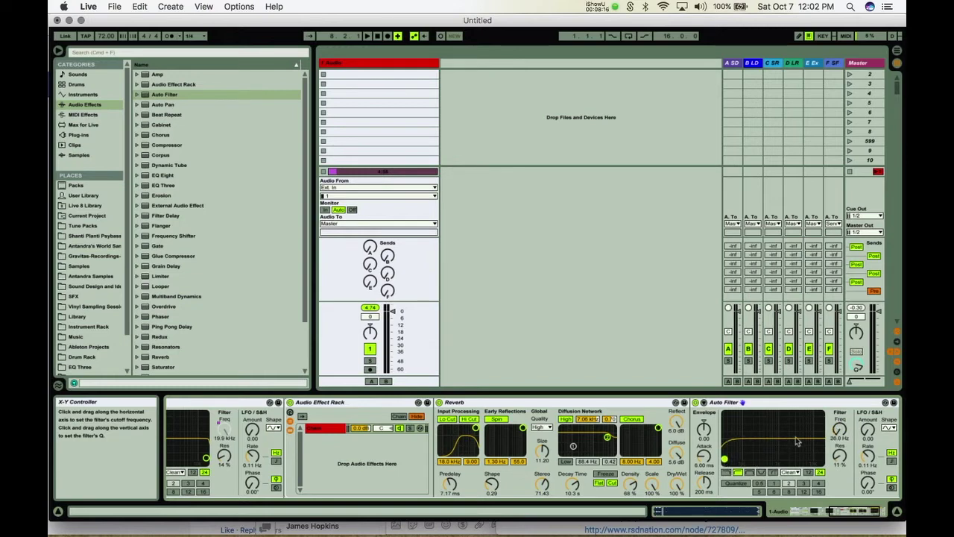
{"action": "right_click", "coordinate": [843, 430]}
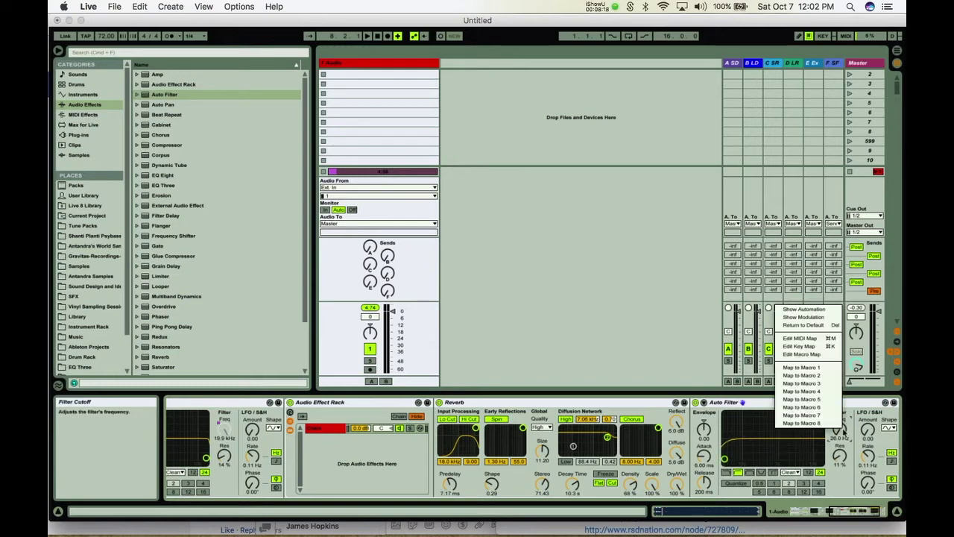
{"action": "left_click", "coordinate": [805, 367]}
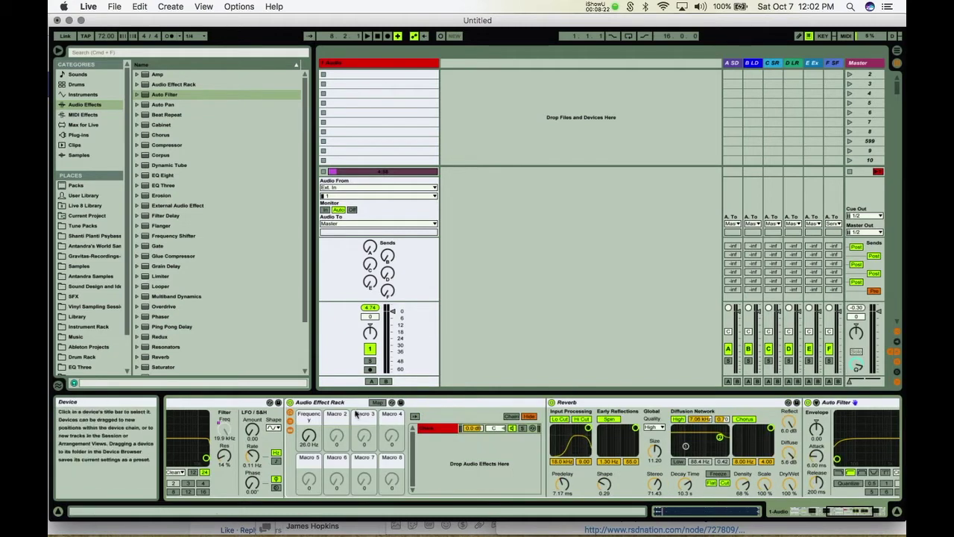
Map the nested rack's Macro 1, labelled Frequency, to the main rack's Macro 3.
{"action": "right_click", "coordinate": [309, 436]}
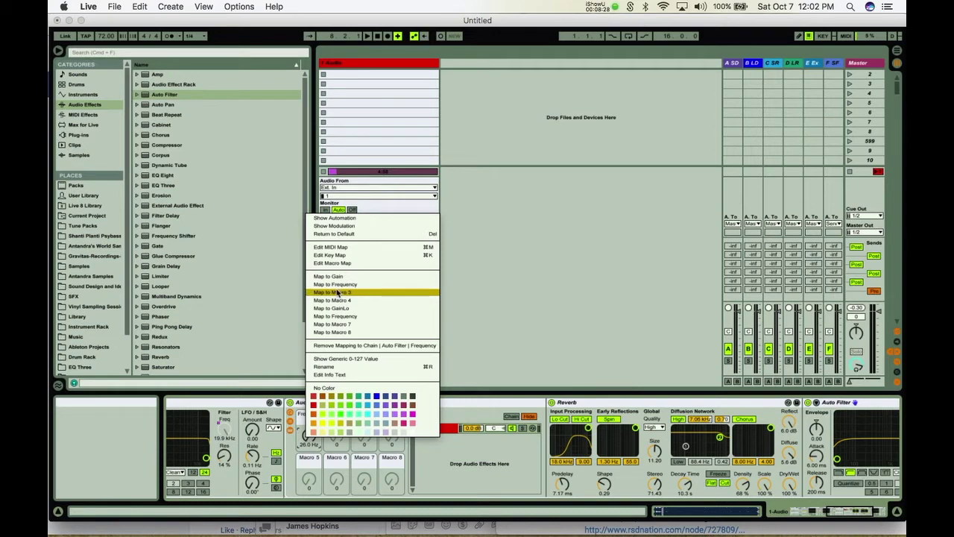
{"action": "left_click", "coordinate": [462, 406]}
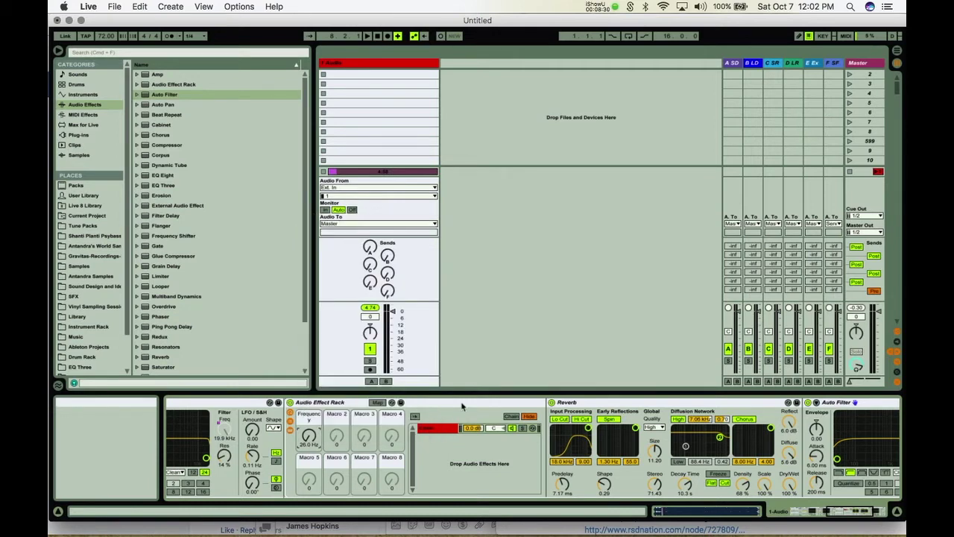
{"action": "scroll", "coordinate": [462, 406], "scroll_direction": "left", "scroll_amount": 10}
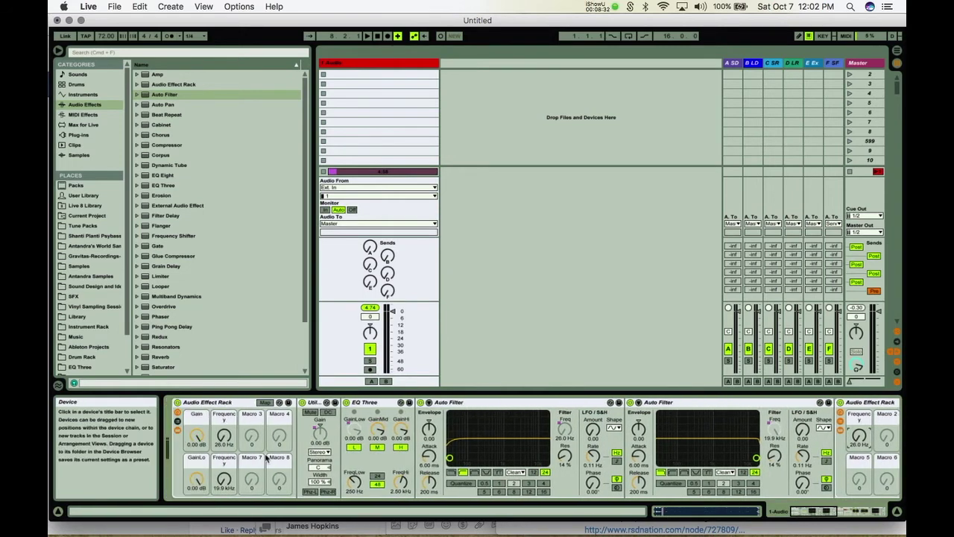
{"action": "scroll", "coordinate": [619, 433], "scroll_direction": "right", "scroll_amount": 8}
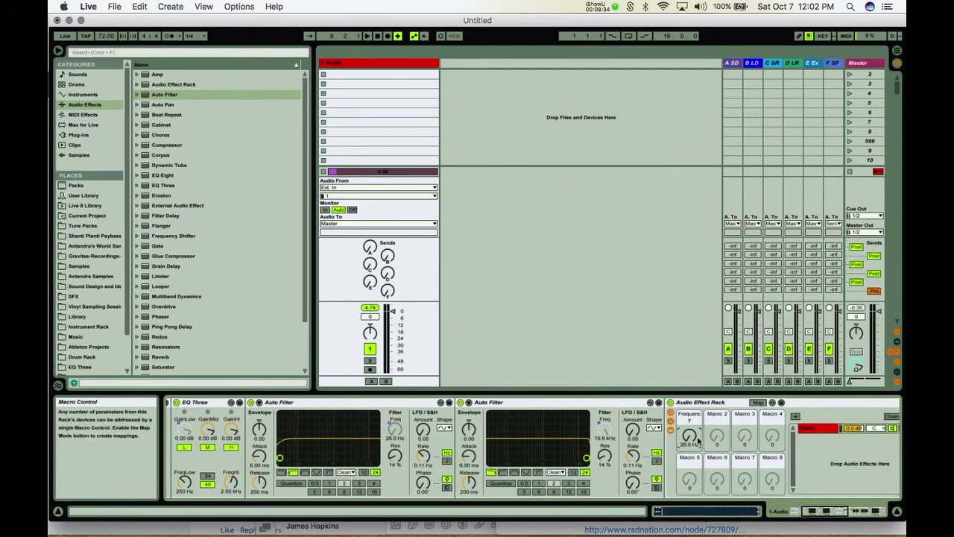
{"action": "right_click", "coordinate": [696, 439]}
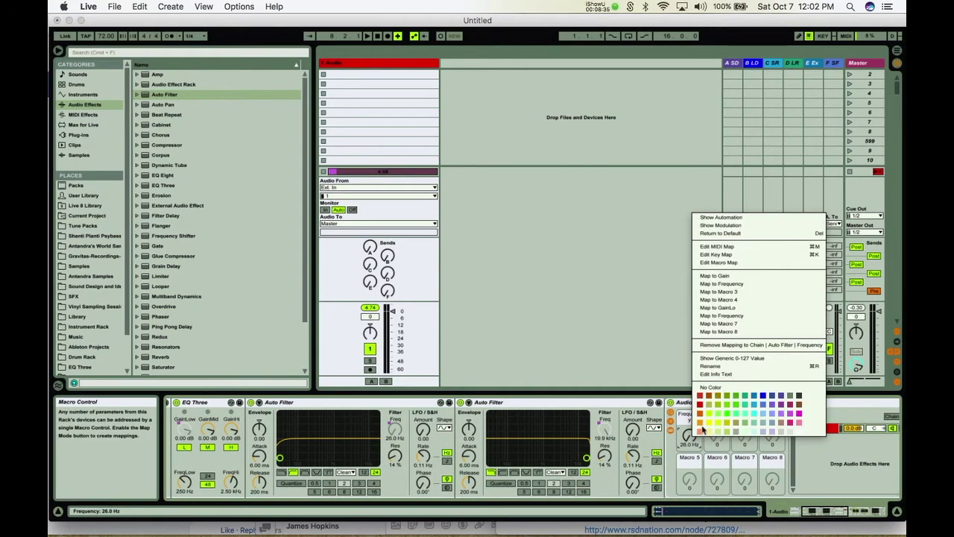
{"action": "left_click", "coordinate": [726, 295]}
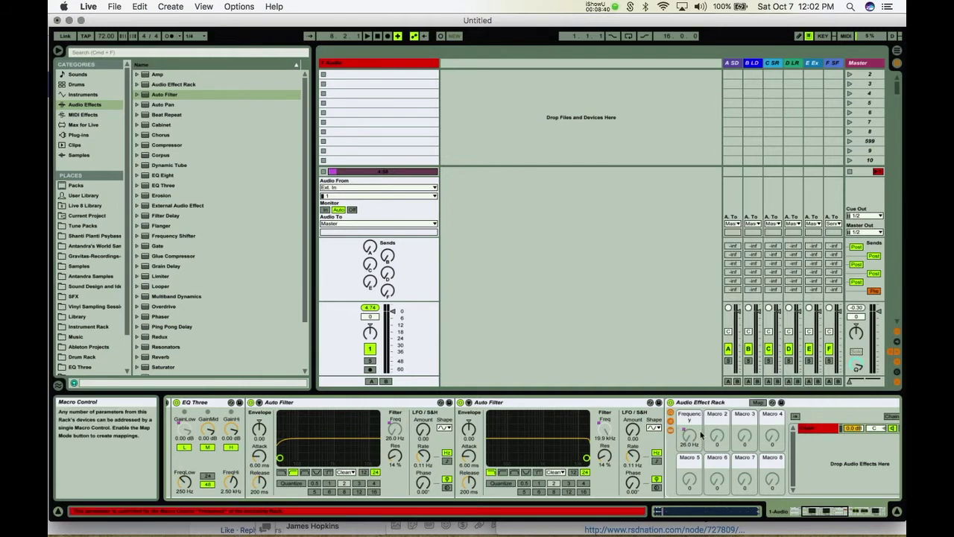
Map the Reverb's Dry/Wet to the nested rack's Macro 1 alongside the filter frequency.
{"action": "scroll", "coordinate": [701, 434], "scroll_direction": "left", "scroll_amount": 6}
{"action": "scroll", "coordinate": [700, 434], "scroll_direction": "right", "scroll_amount": 5}
{"action": "scroll", "coordinate": [700, 434], "scroll_direction": "left", "scroll_amount": 3}
{"action": "scroll", "coordinate": [701, 433], "scroll_direction": "right", "scroll_amount": 5}
{"action": "scroll", "coordinate": [700, 434], "scroll_direction": "right", "scroll_amount": 3}
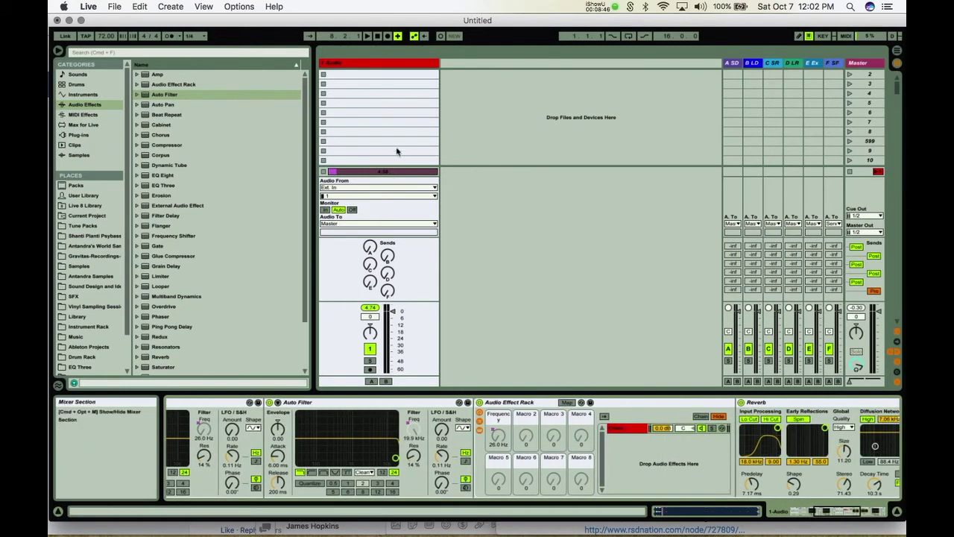
{"action": "scroll", "coordinate": [510, 456], "scroll_direction": "right", "scroll_amount": 5}
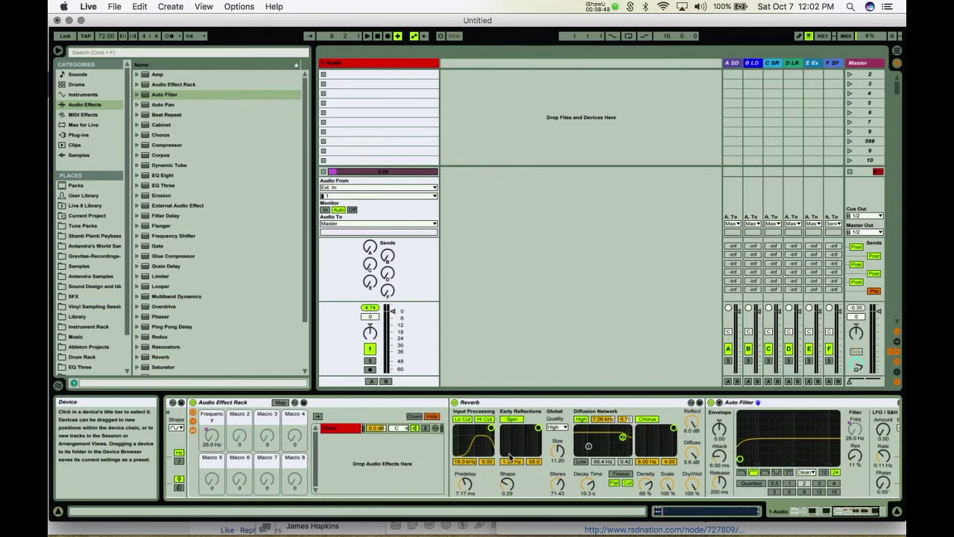
{"action": "scroll", "coordinate": [509, 456], "scroll_direction": "right", "scroll_amount": 4}
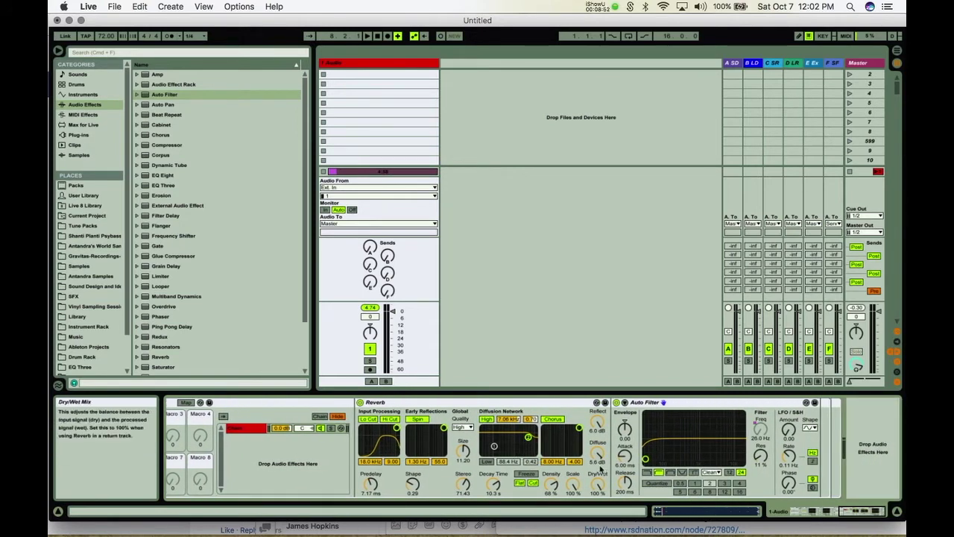
{"action": "right_click", "coordinate": [597, 485]}
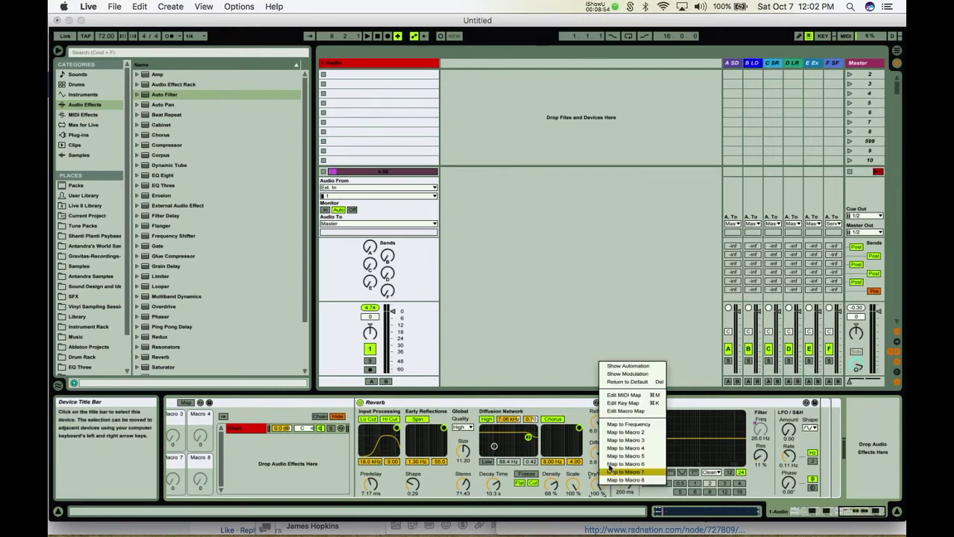
{"action": "left_click", "coordinate": [615, 427]}
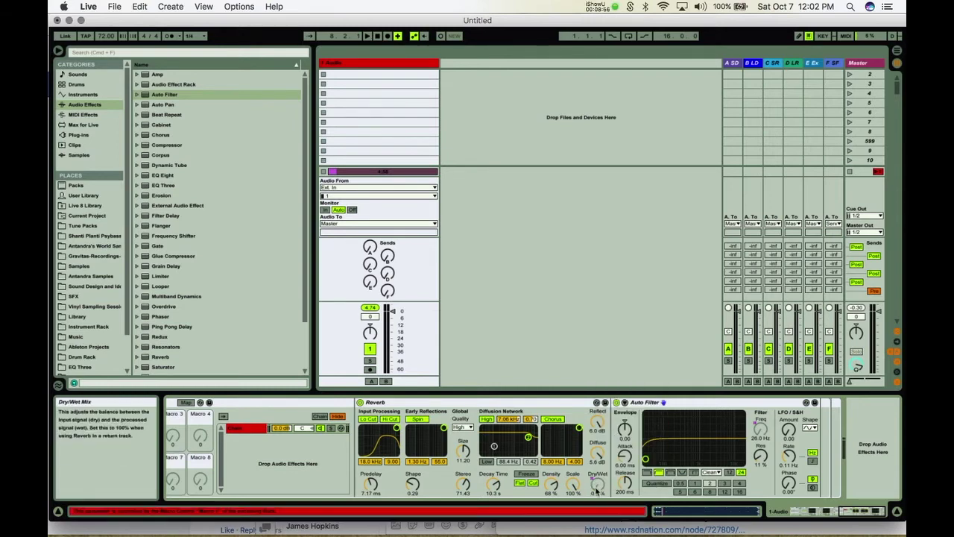
Play the track and sweep the main rack's reverb macro up and back to 0 to audition the filtered reverb.
{"action": "scroll", "coordinate": [525, 478], "scroll_direction": "left", "scroll_amount": 10}
{"action": "scroll", "coordinate": [526, 479], "scroll_direction": "left", "scroll_amount": 5}
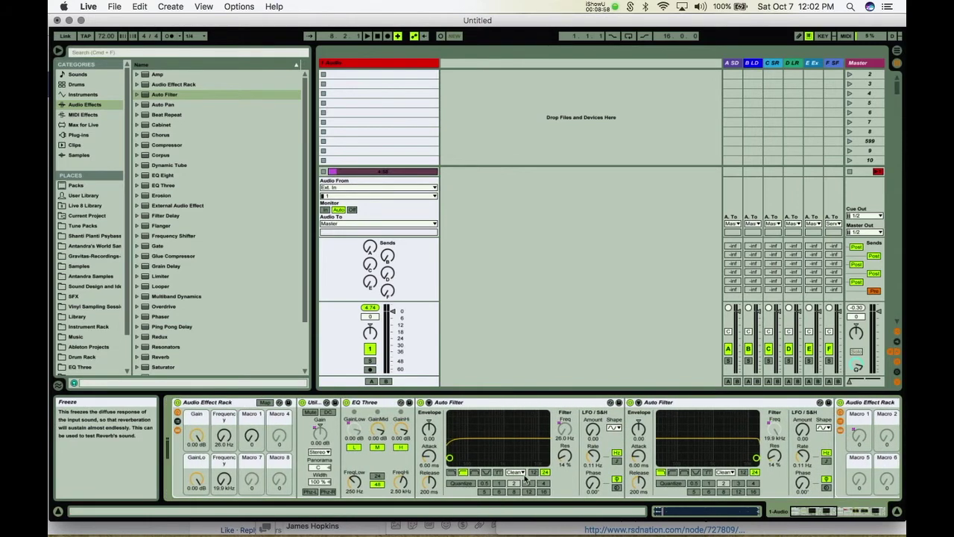
{"action": "key", "text": "space"}
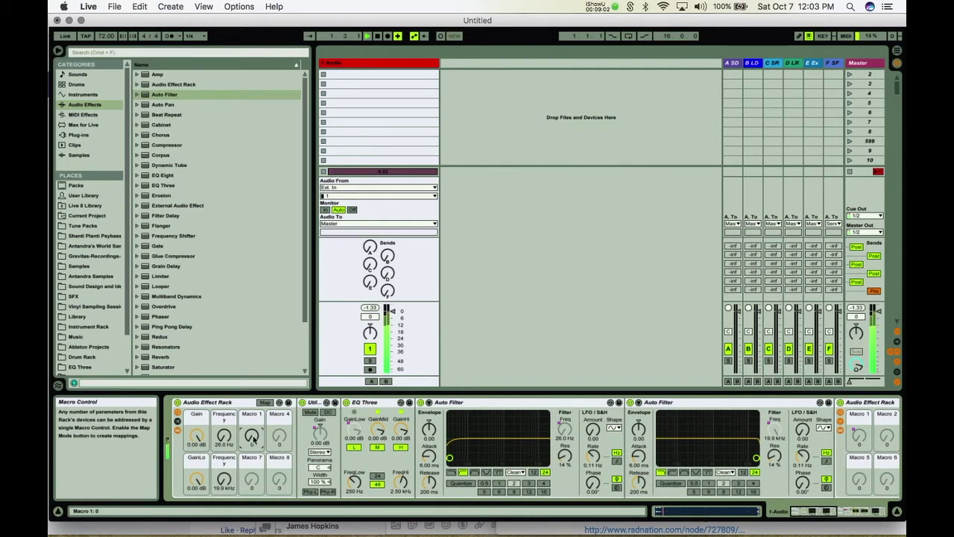
{"action": "key", "text": "space"}
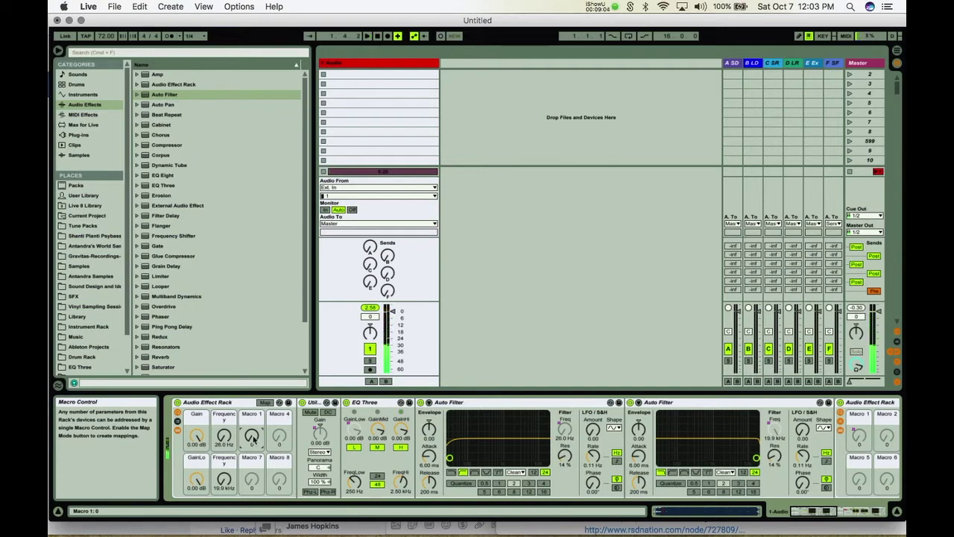
{"action": "left_click_drag", "start_coordinate": [251, 437], "coordinate": [251, 432]}
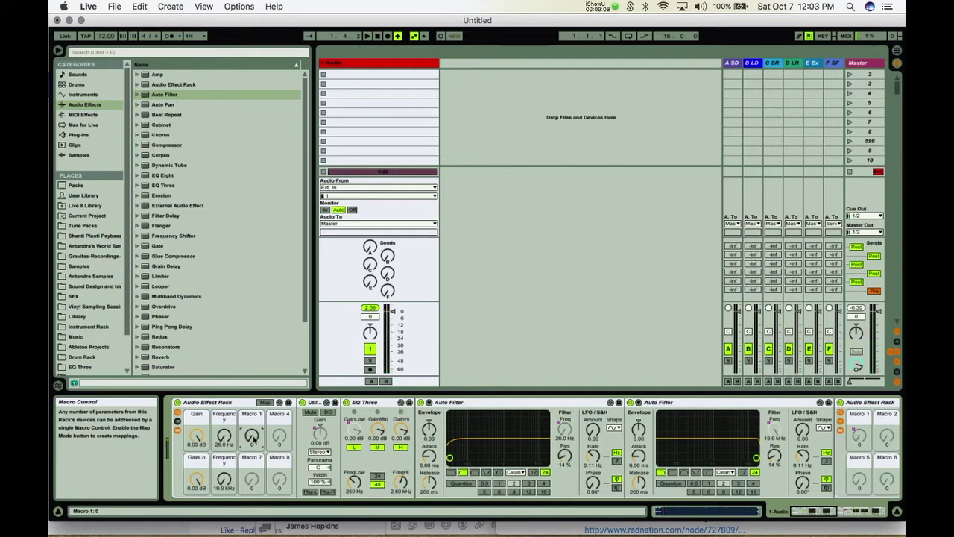
{"action": "key", "text": "space"}
{"action": "left_click_drag", "start_coordinate": [252, 436], "coordinate": [252, 422]}
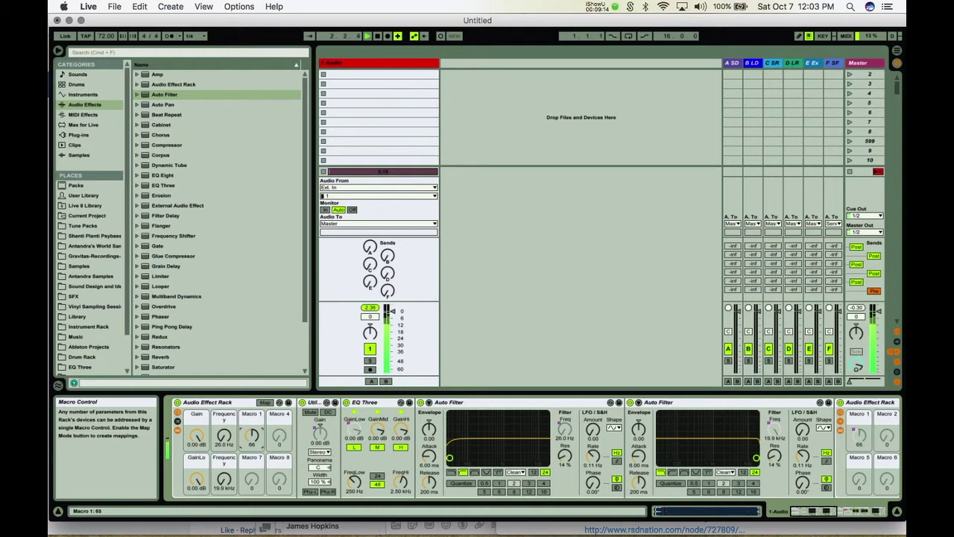
{"action": "mouse_move", "coordinate": [252, 422]}
{"action": "left_mouse_down"}
{"action": "mouse_move", "coordinate": [252, 410]}
{"action": "mouse_move", "coordinate": [252, 420]}
{"action": "left_mouse_up"}
{"action": "left_click_drag", "start_coordinate": [252, 422], "coordinate": [252, 423]}
{"action": "mouse_move", "coordinate": [252, 423]}
{"action": "left_mouse_down"}
{"action": "mouse_move", "coordinate": [252, 414]}
{"action": "mouse_move", "coordinate": [252, 430]}
{"action": "left_mouse_up"}
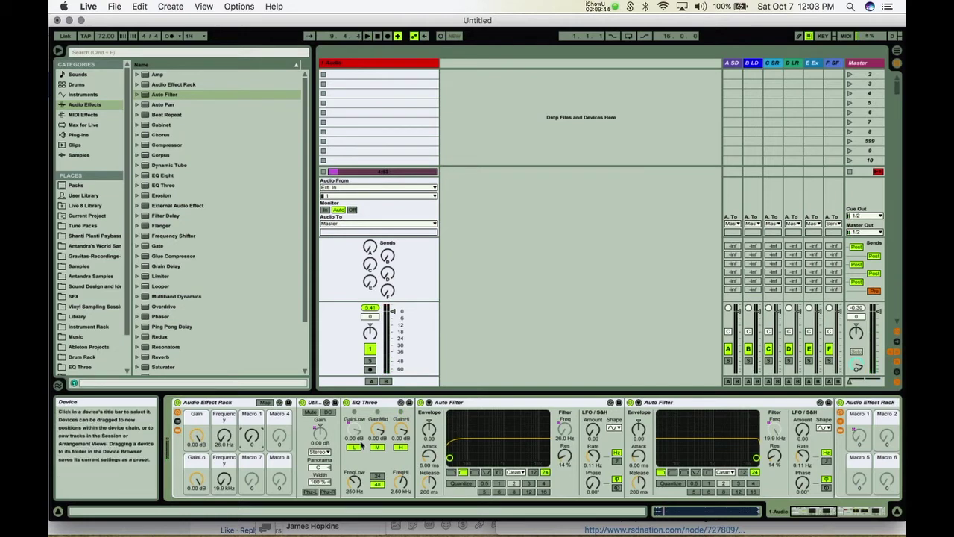
Add an empty second chain to the nested Audio Effect Rack below the reverb chain.
{"action": "scroll", "coordinate": [360, 445], "scroll_direction": "right", "scroll_amount": 10}
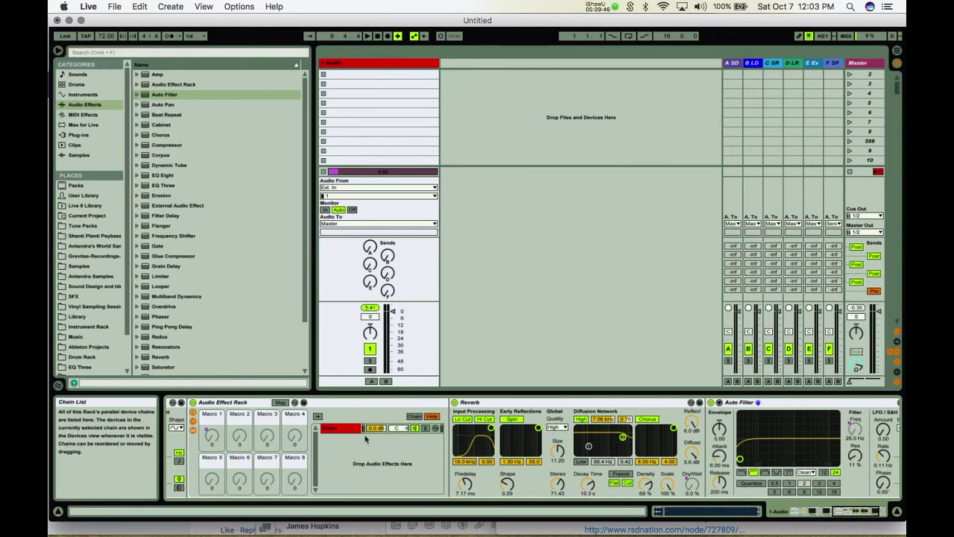
{"action": "left_click", "coordinate": [336, 428]}
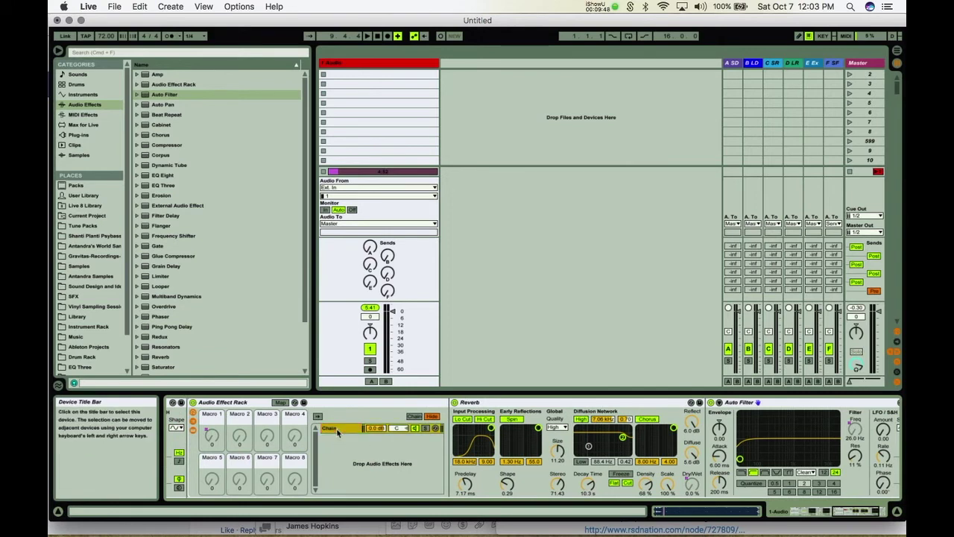
{"action": "key", "text": "super+d"}
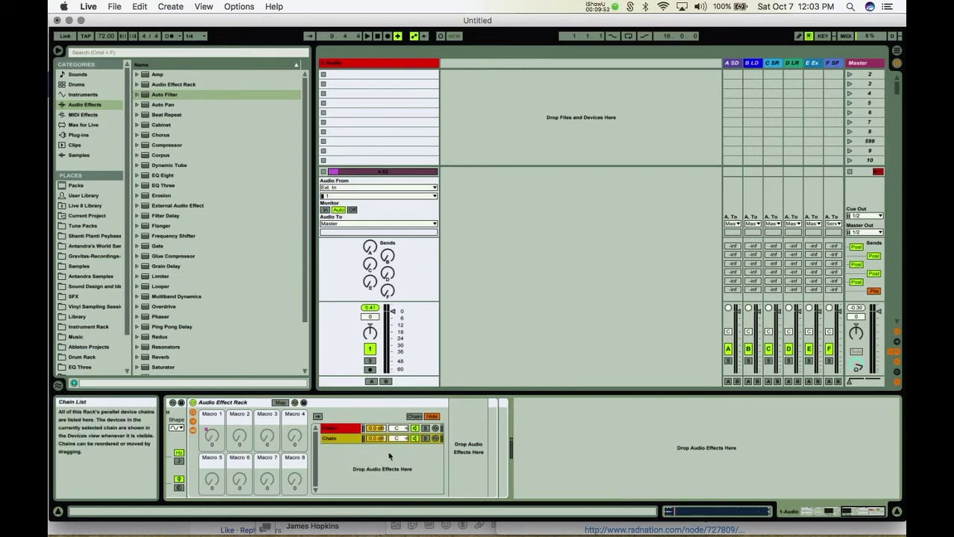
Map the reverb chain's volume to the nested rack's Macro 1.
{"action": "left_click", "coordinate": [337, 439]}
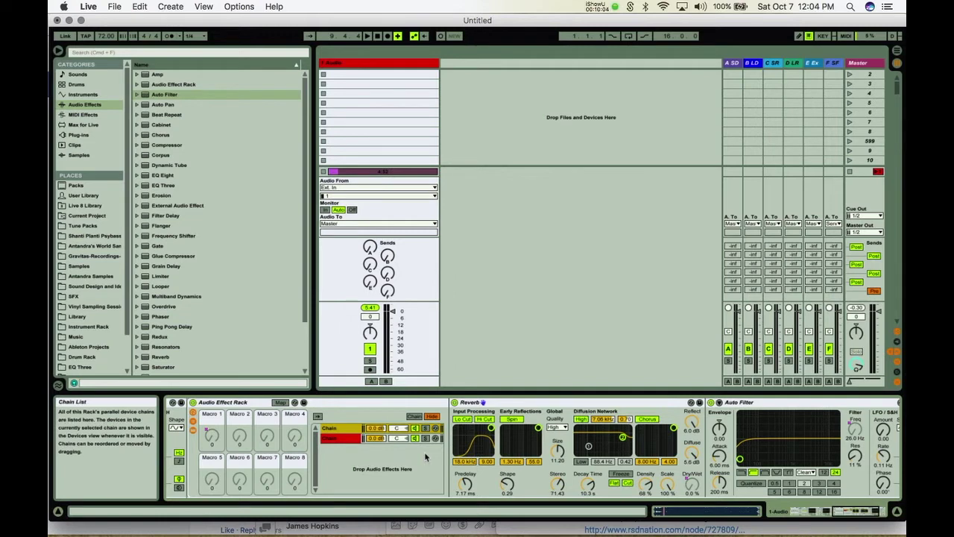
{"action": "right_click", "coordinate": [378, 433]}
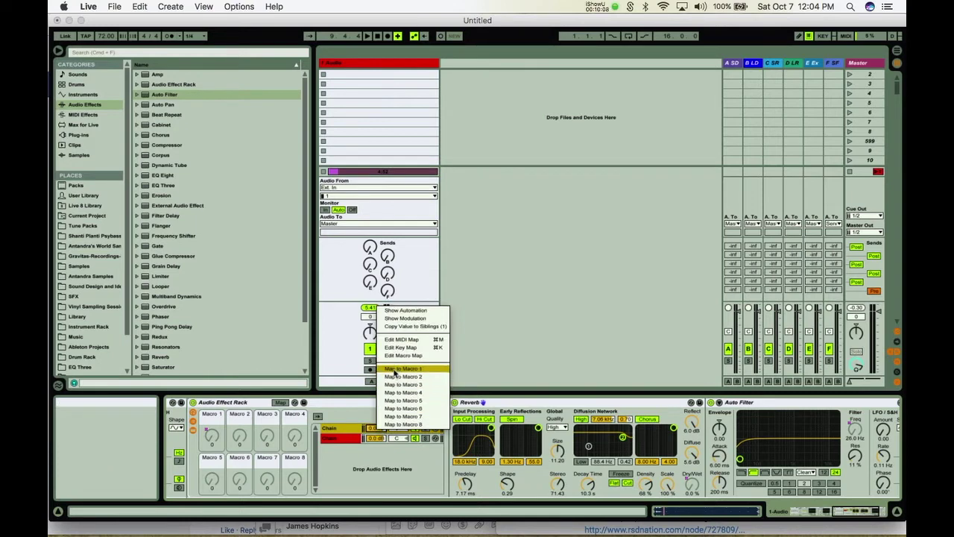
{"action": "left_click", "coordinate": [394, 369]}
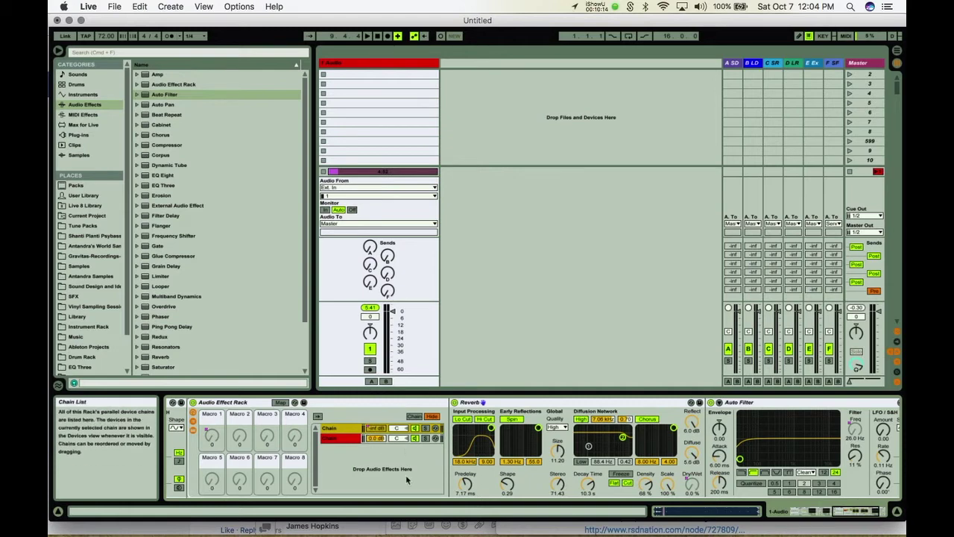
Audition the main rack's reverb macro during playback, sweeping it up to about 124 and leaving it at 51.
{"action": "scroll", "coordinate": [405, 474], "scroll_direction": "left", "scroll_amount": 10}
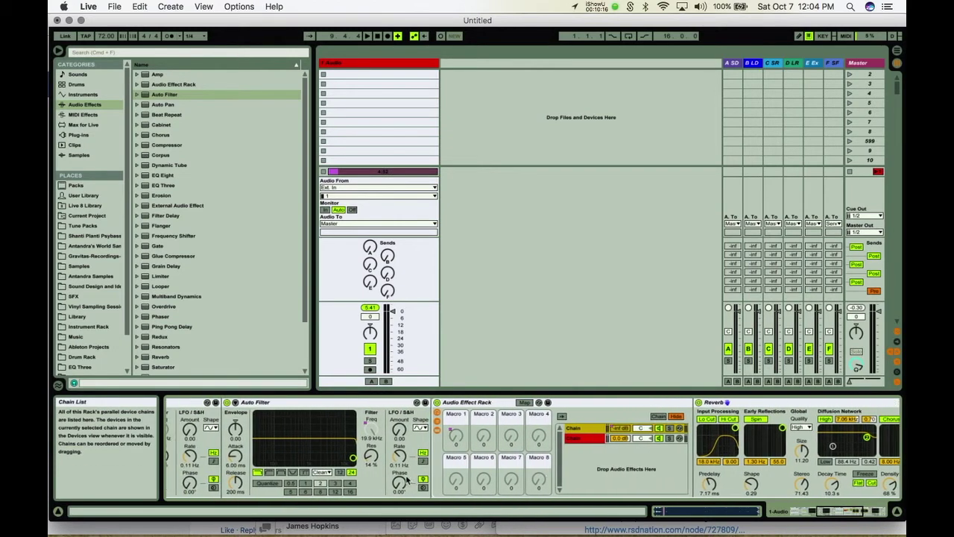
{"action": "scroll", "coordinate": [407, 480], "scroll_direction": "left", "scroll_amount": 4}
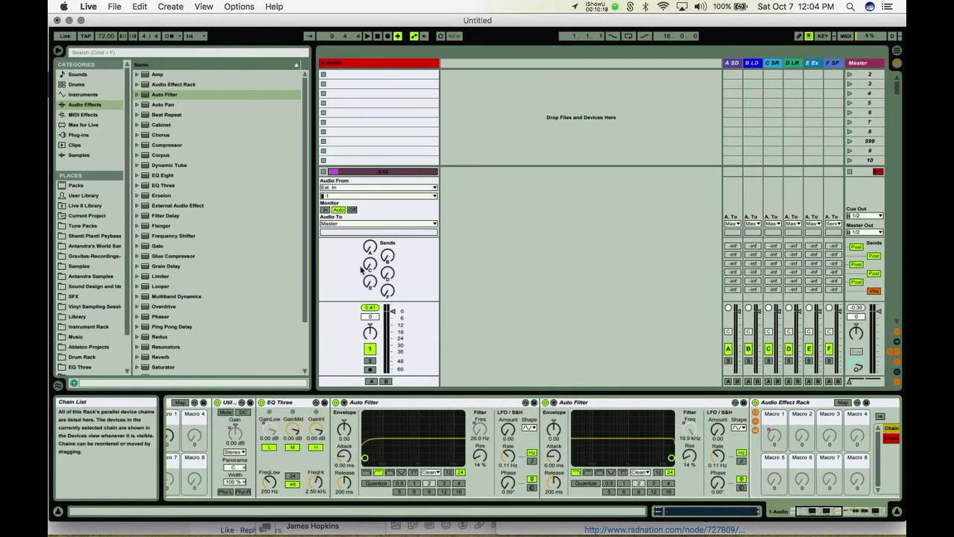
{"action": "scroll", "coordinate": [358, 442], "scroll_direction": "left", "scroll_amount": 6}
{"action": "key", "text": "space"}
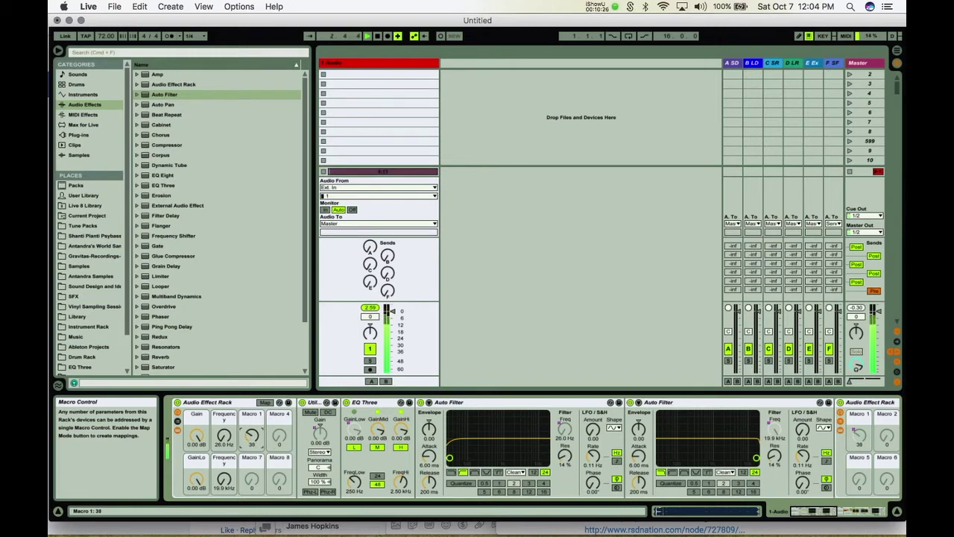
{"action": "left_click_drag", "start_coordinate": [252, 435], "coordinate": [252, 429]}
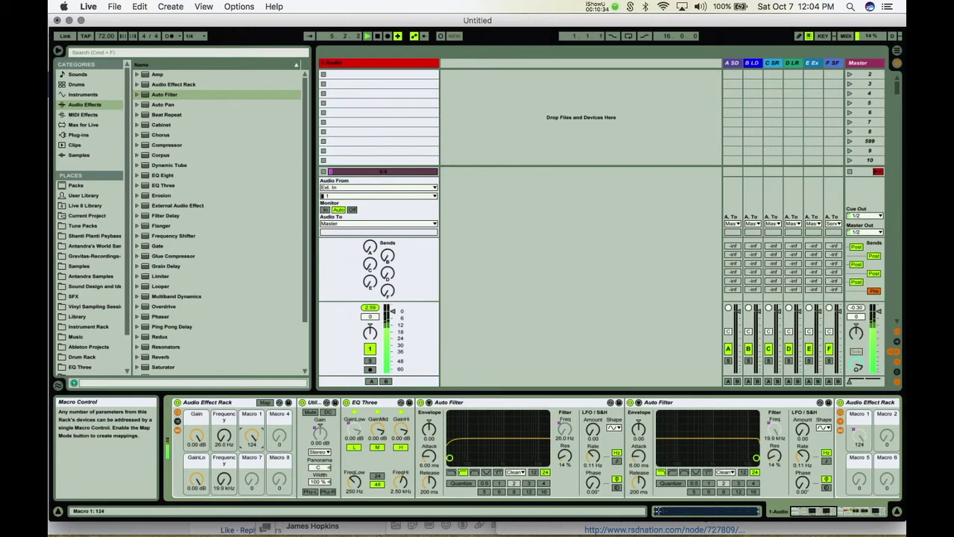
{"action": "mouse_move", "coordinate": [252, 424]}
{"action": "left_mouse_down"}
{"action": "mouse_move", "coordinate": [252, 440]}
{"action": "mouse_move", "coordinate": [252, 426]}
{"action": "left_mouse_up"}
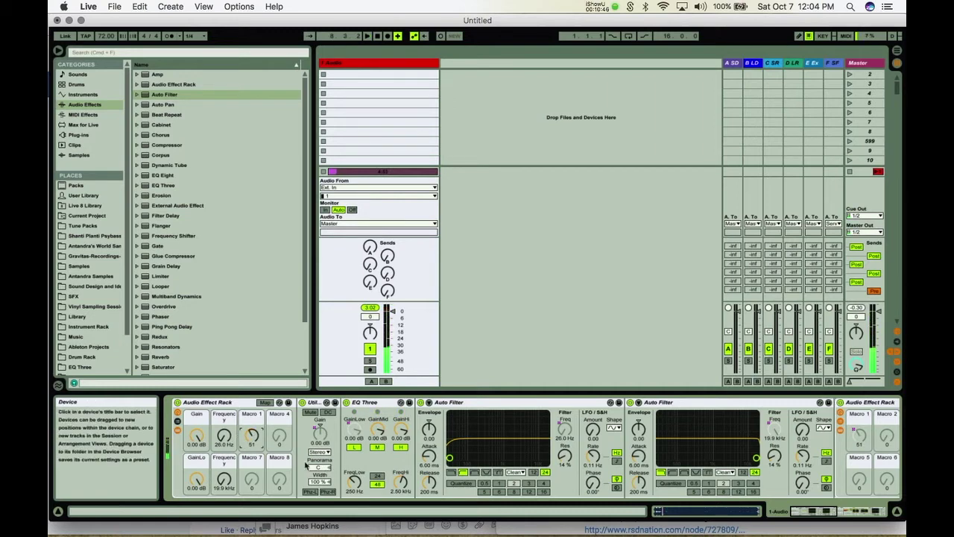
Set the minimum of the Reverb Dry/Wet mapping on the nested rack's Macro 1 to 50 %.
{"action": "scroll", "coordinate": [439, 461], "scroll_direction": "right", "scroll_amount": 10}
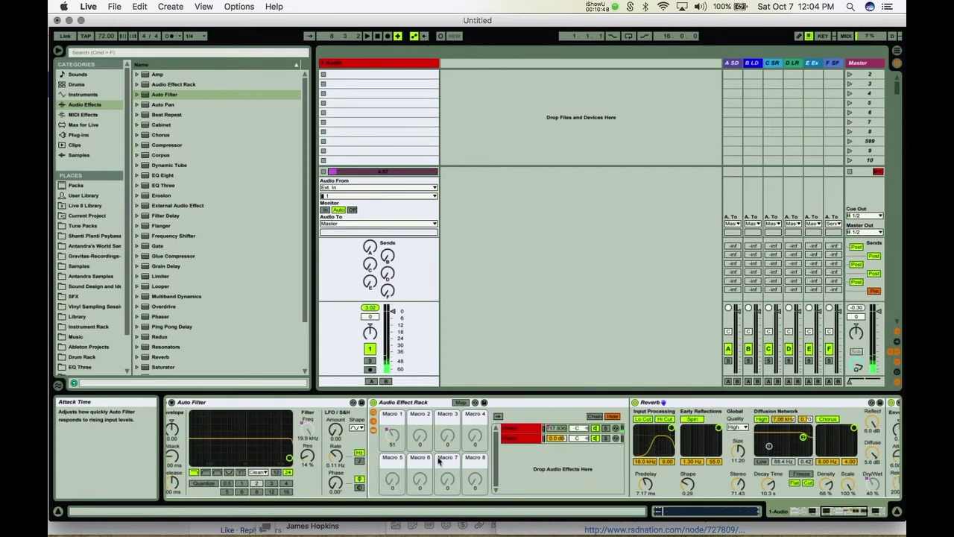
{"action": "scroll", "coordinate": [439, 460], "scroll_direction": "right", "scroll_amount": 4}
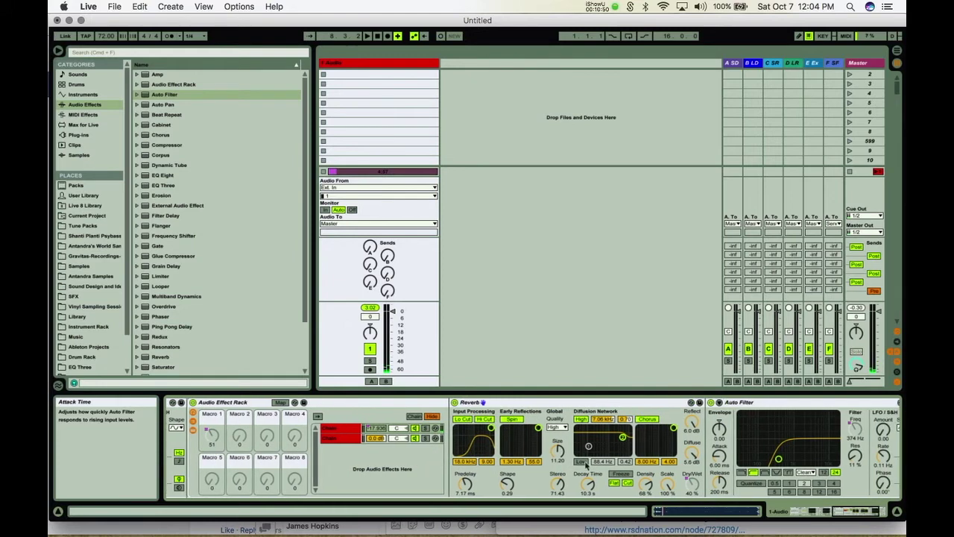
{"action": "scroll", "coordinate": [660, 456], "scroll_direction": "right", "scroll_amount": 5}
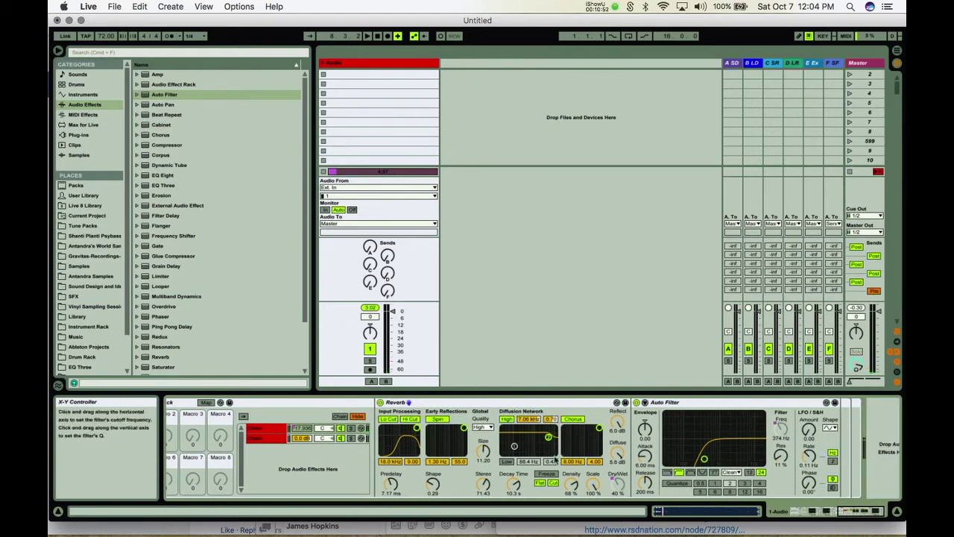
{"action": "left_click", "coordinate": [661, 402]}
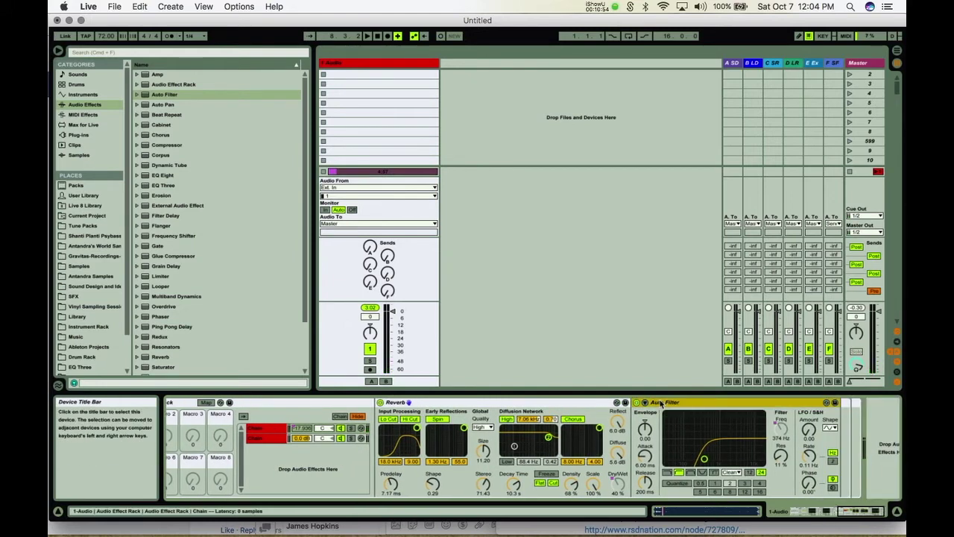
{"action": "scroll", "coordinate": [385, 446], "scroll_direction": "left", "scroll_amount": 5}
{"action": "left_click", "coordinate": [384, 430]}
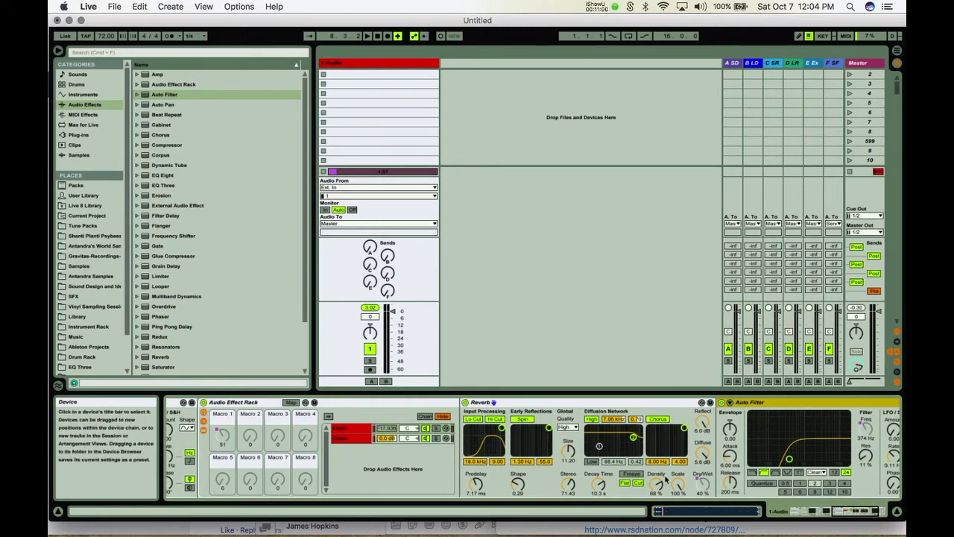
{"action": "left_click", "coordinate": [702, 486]}
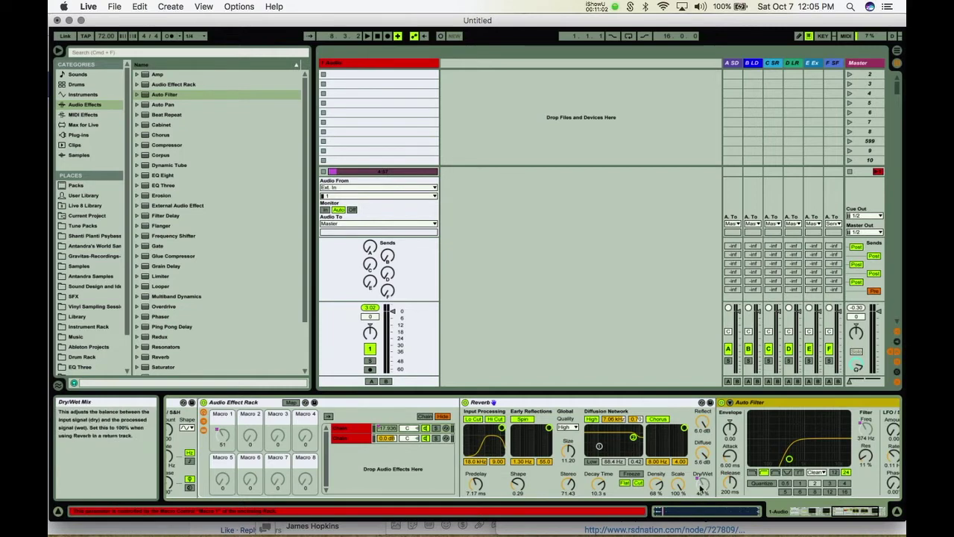
{"action": "right_click", "coordinate": [701, 486]}
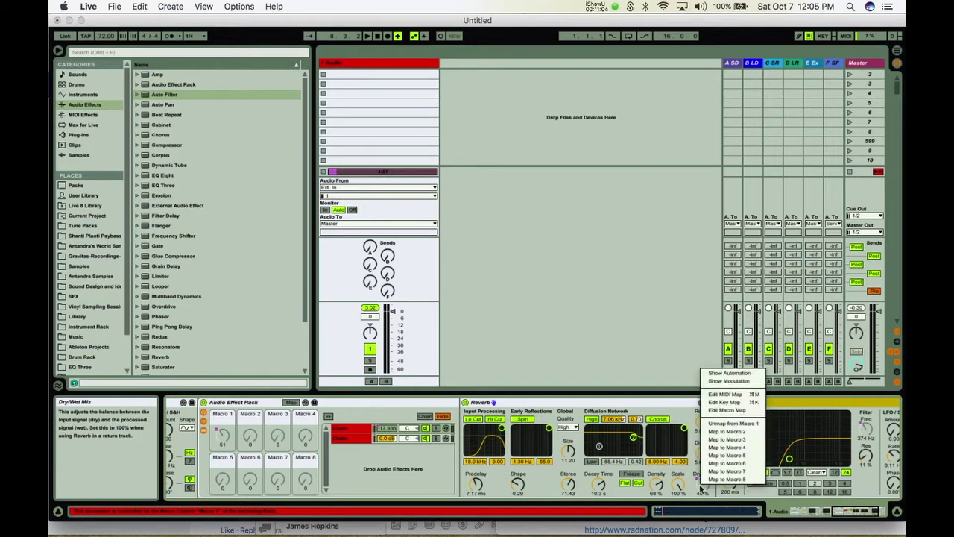
{"action": "left_click", "coordinate": [371, 405]}
{"action": "left_click", "coordinate": [291, 402]}
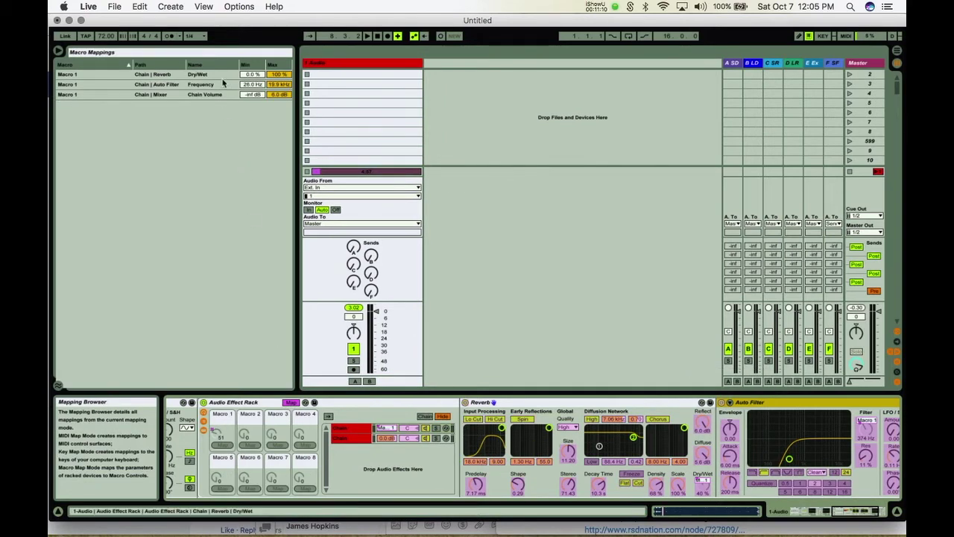
{"action": "left_click_drag", "start_coordinate": [254, 76], "coordinate": [255, 60]}
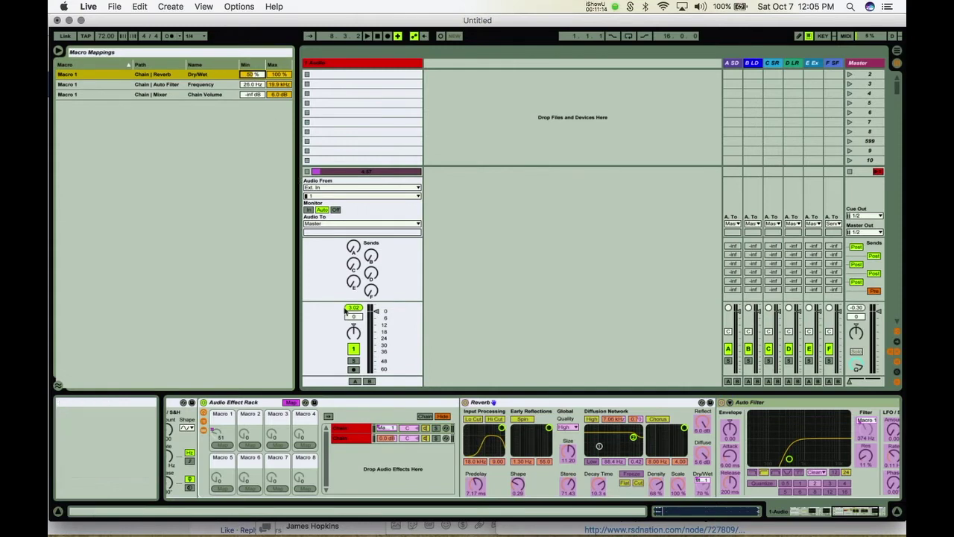
{"action": "left_click", "coordinate": [290, 404]}
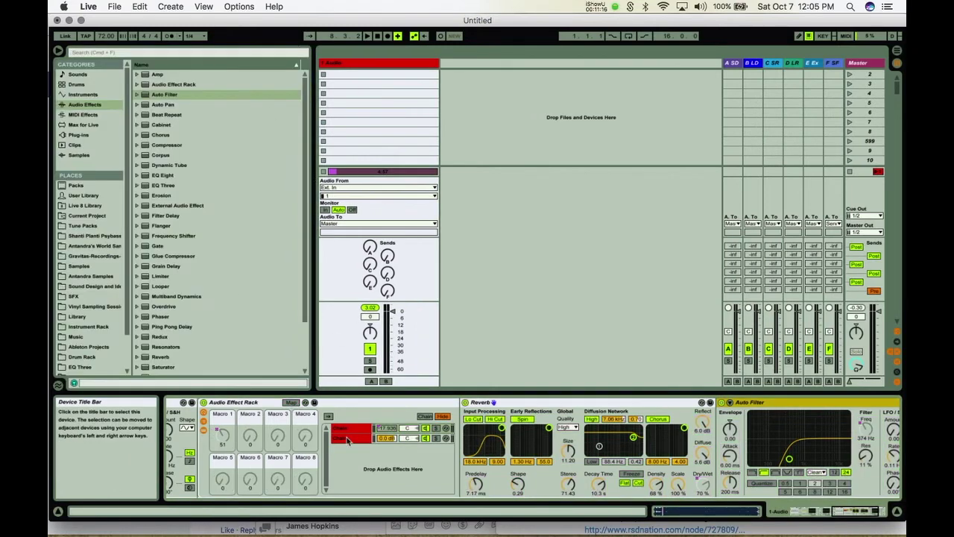
Play the track and sweep the main rack's reverb macro to audition the raised dry/wet minimum, leaving it at 0.
{"action": "left_click", "coordinate": [348, 438]}
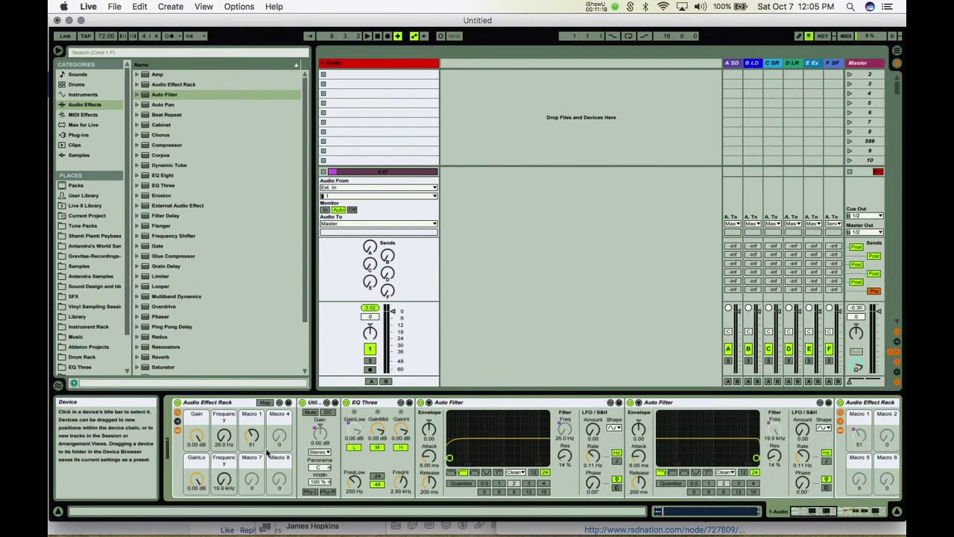
{"action": "left_click_drag", "start_coordinate": [251, 431], "coordinate": [251, 440]}
{"action": "key", "text": "space"}
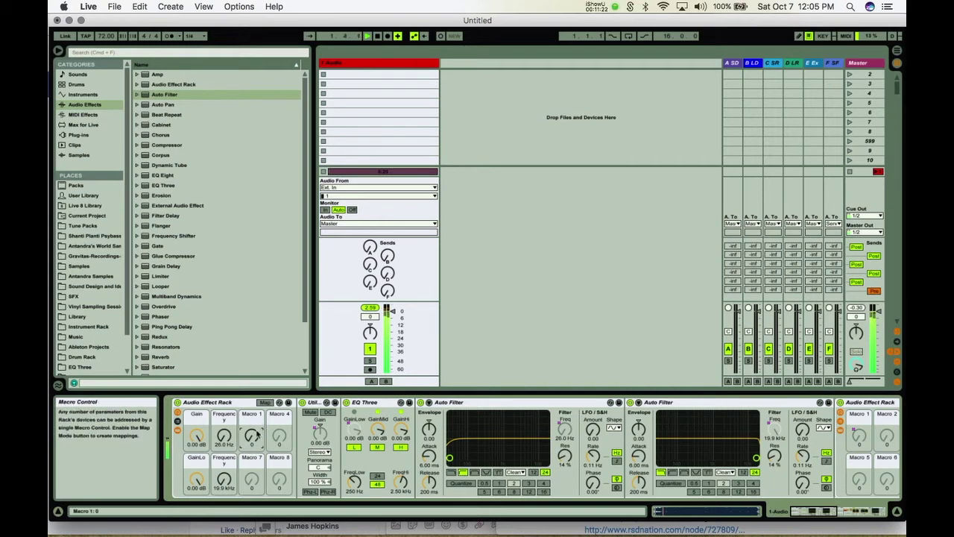
{"action": "left_click_drag", "start_coordinate": [252, 436], "coordinate": [251, 459]}
{"action": "key", "text": "space"}
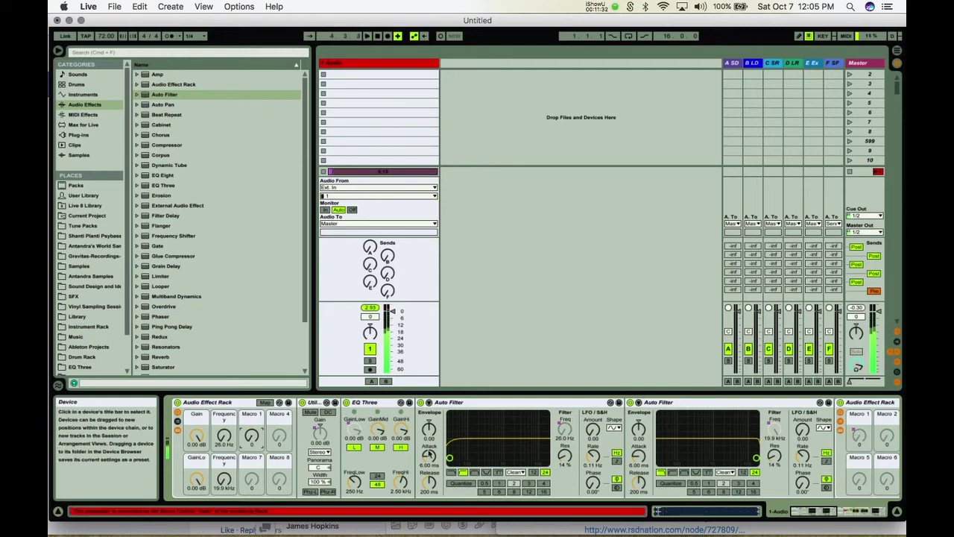
Limit the nested rack's Auto Filter Frequency mapping on Macro 1 to a range of 386 Hz to about 8.24 kHz.
{"action": "scroll", "coordinate": [438, 455], "scroll_direction": "right", "scroll_amount": 10}
{"action": "scroll", "coordinate": [439, 450], "scroll_direction": "left", "scroll_amount": 5}
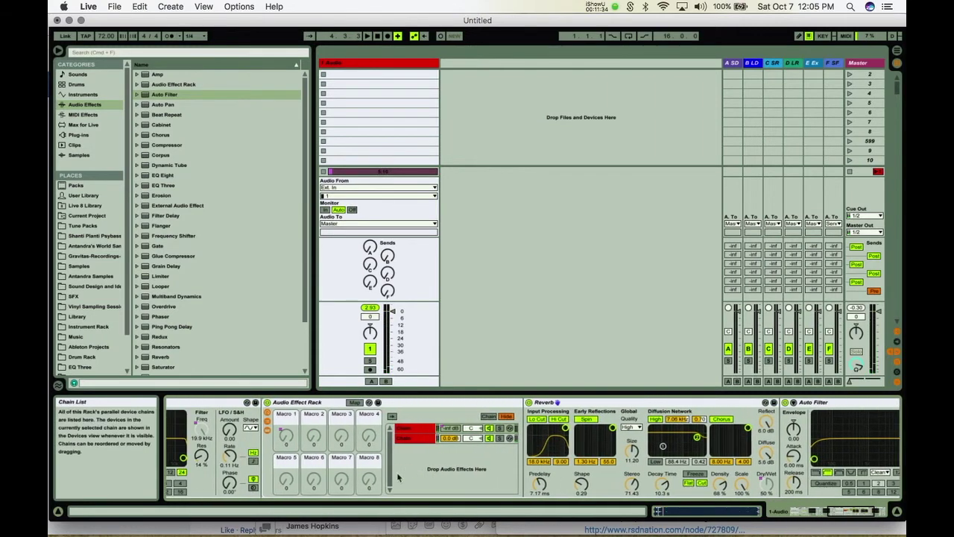
{"action": "left_click", "coordinate": [375, 402]}
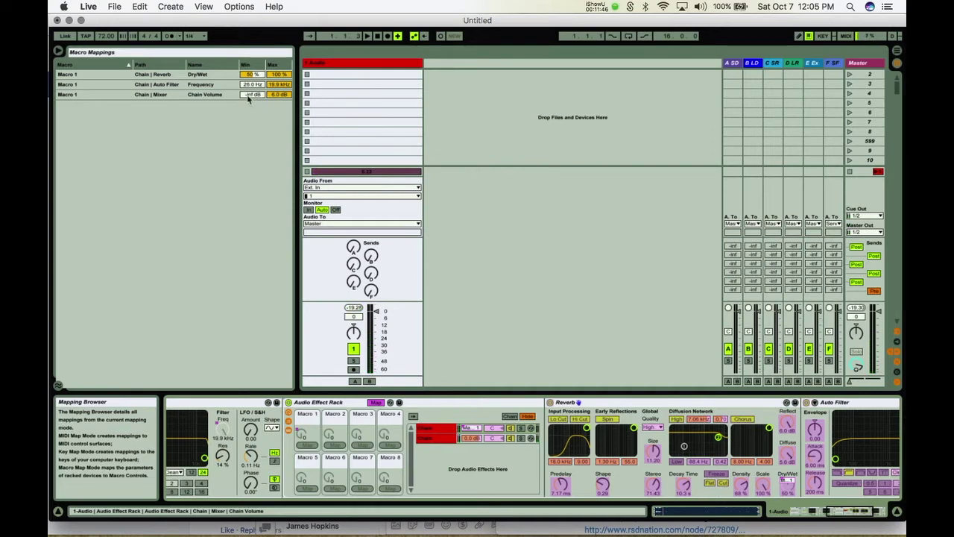
{"action": "left_click", "coordinate": [281, 85]}
{"action": "left_click_drag", "start_coordinate": [280, 85], "coordinate": [281, 105]}
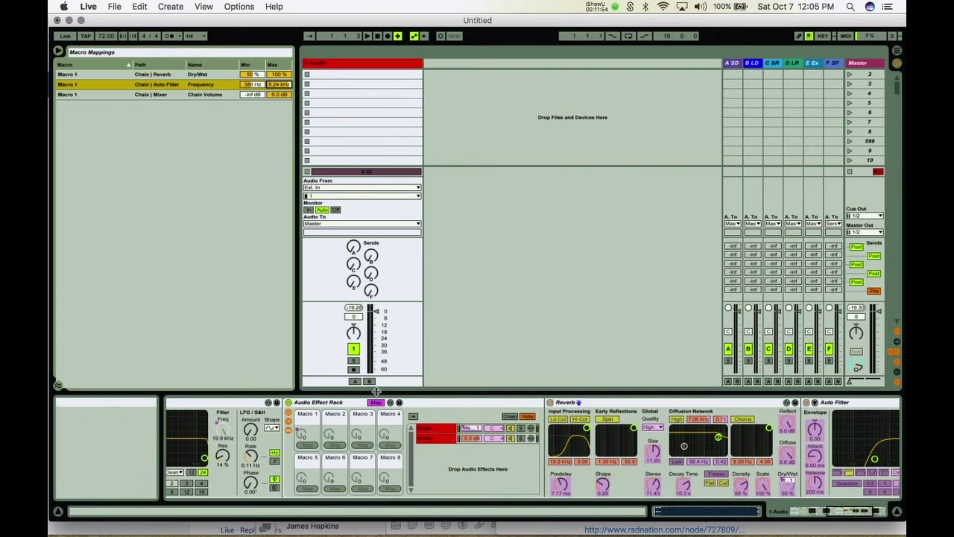
{"action": "left_click", "coordinate": [375, 402]}
Audition the narrowed filter range during playback by sweeping the main rack's reverb macro, leaving it at 127.
{"action": "scroll", "coordinate": [354, 431], "scroll_direction": "left", "scroll_amount": 10}
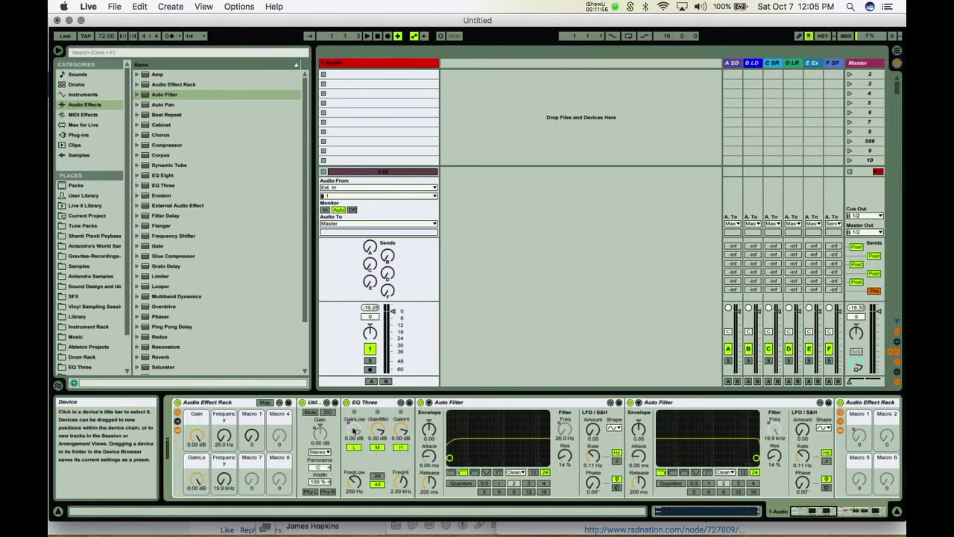
{"action": "left_click_drag", "start_coordinate": [259, 443], "coordinate": [259, 388]}
{"action": "left_click_drag", "start_coordinate": [252, 436], "coordinate": [252, 412]}
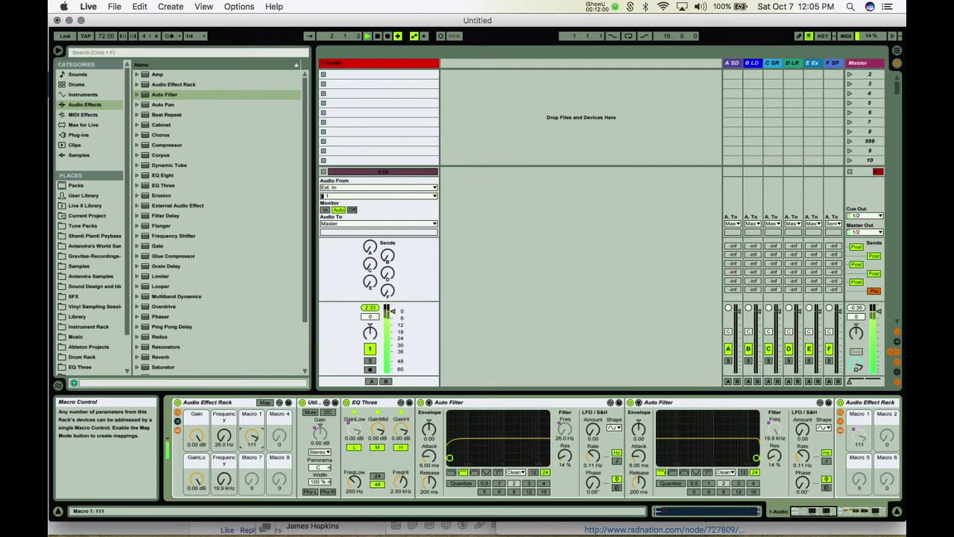
{"action": "left_click_drag", "start_coordinate": [251, 430], "coordinate": [252, 471]}
Retune the nested Reverb: Predelay 0.50 ms, Decay Time 24.3 s, Density 82 %, input filter 3.02 kHz, and High diffusion filter 14.9 kHz.
{"action": "scroll", "coordinate": [503, 484], "scroll_direction": "right", "scroll_amount": 10}
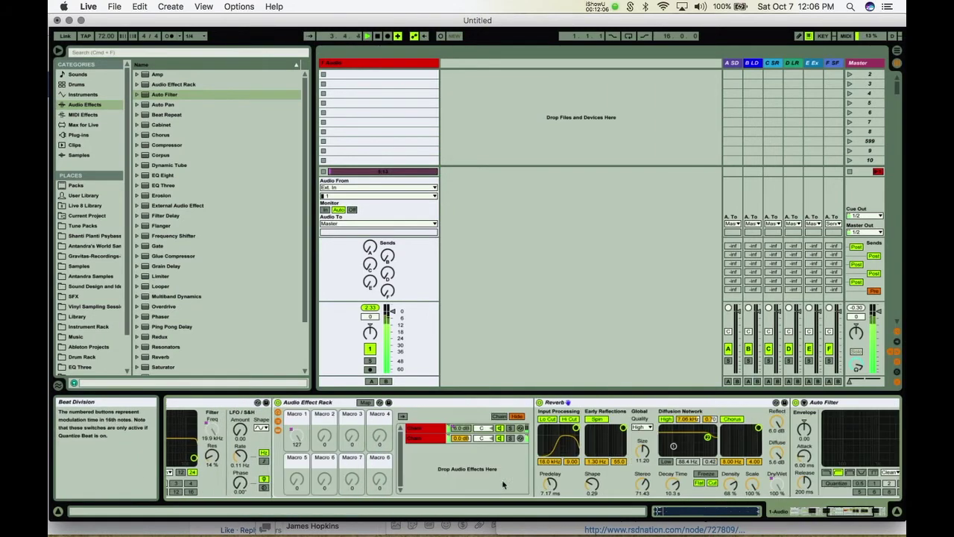
{"action": "scroll", "coordinate": [503, 484], "scroll_direction": "right", "scroll_amount": 2}
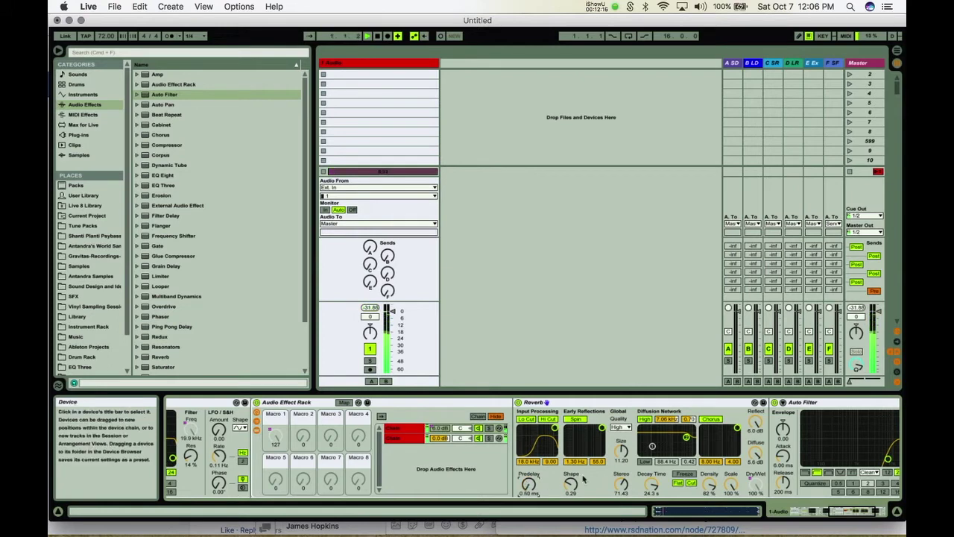
{"action": "left_click_drag", "start_coordinate": [554, 428], "coordinate": [546, 431]}
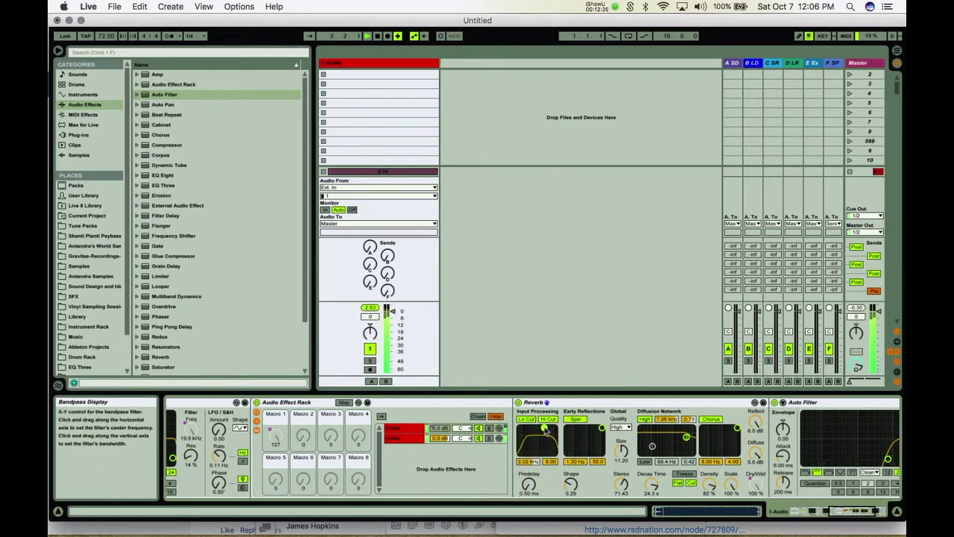
{"action": "mouse_move", "coordinate": [601, 428]}
{"action": "left_mouse_down"}
{"action": "mouse_move", "coordinate": [594, 436]}
{"action": "mouse_move", "coordinate": [601, 427]}
{"action": "left_mouse_up"}
{"action": "left_click_drag", "start_coordinate": [686, 436], "coordinate": [707, 430]}
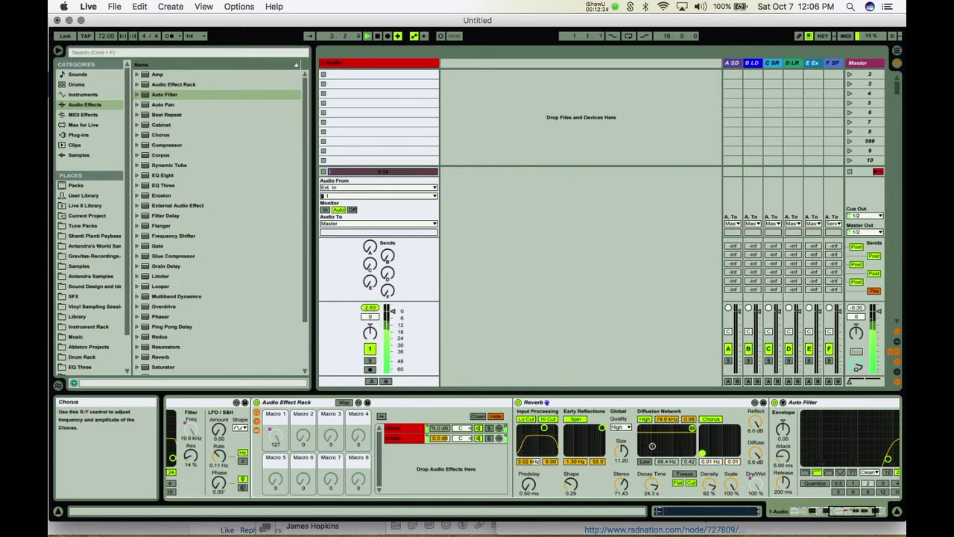
Audition the retuned reverb by sweeping the main rack's reverb macro between 0 and 127, then stop playback with it at 0.
{"action": "scroll", "coordinate": [652, 463], "scroll_direction": "left", "scroll_amount": 10}
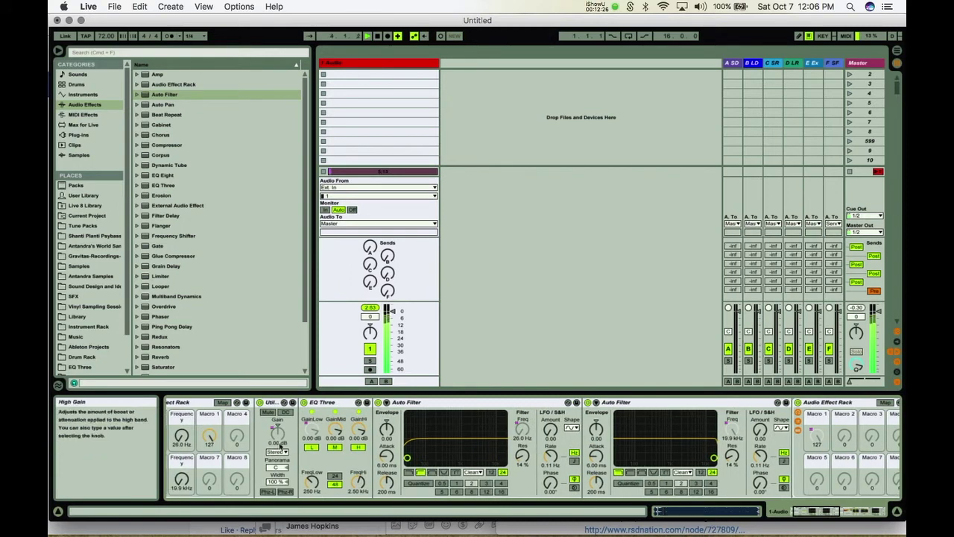
{"action": "mouse_move", "coordinate": [209, 436]}
{"action": "left_mouse_down"}
{"action": "mouse_move", "coordinate": [210, 481]}
{"action": "mouse_move", "coordinate": [209, 434]}
{"action": "left_mouse_up"}
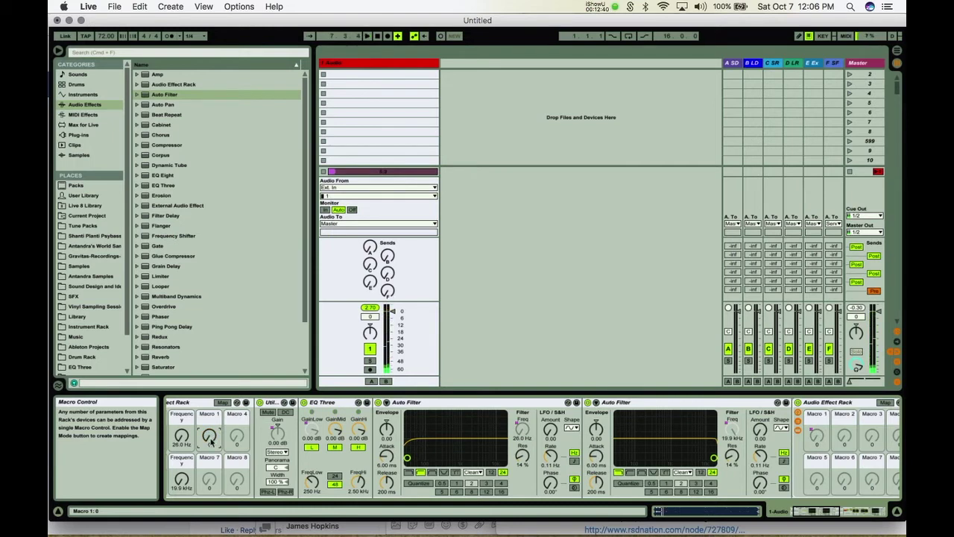
{"action": "key", "text": "space"}
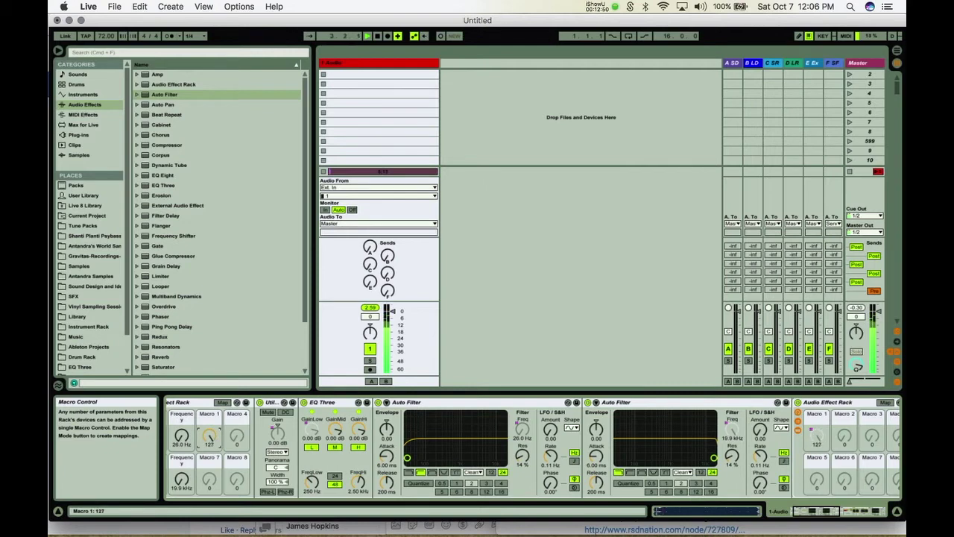
{"action": "left_click_drag", "start_coordinate": [209, 436], "coordinate": [209, 506]}
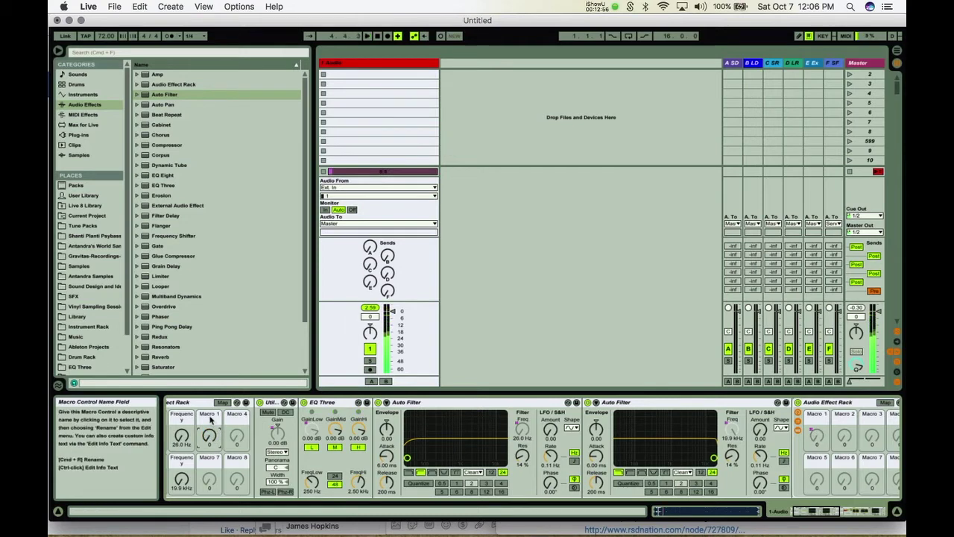
Rename the main rack's reverb macro to "white noise".
{"action": "right_click", "coordinate": [213, 427]}
{"action": "left_click", "coordinate": [230, 352]}
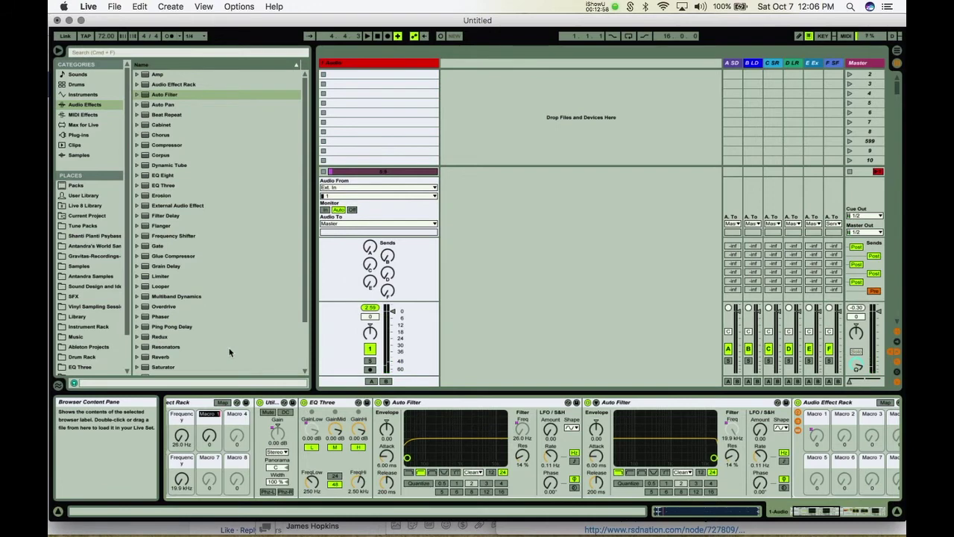
{"action": "type", "text": "white noise"}
{"action": "key", "text": "Return"}
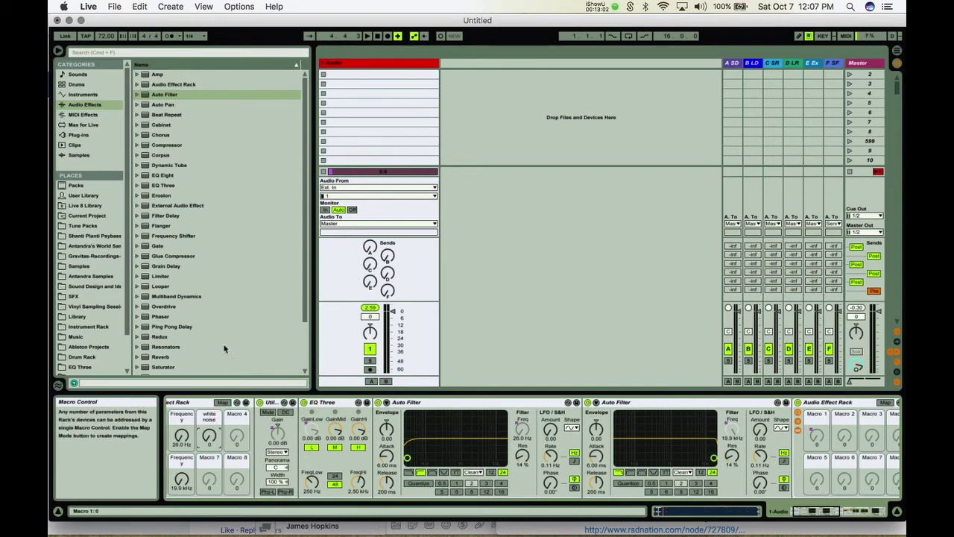
Add a Filter Delay after the nested rack in the main rack's chain and map its Dry volume to Macro 4.
{"action": "scroll", "coordinate": [238, 448], "scroll_direction": "left", "scroll_amount": 3}
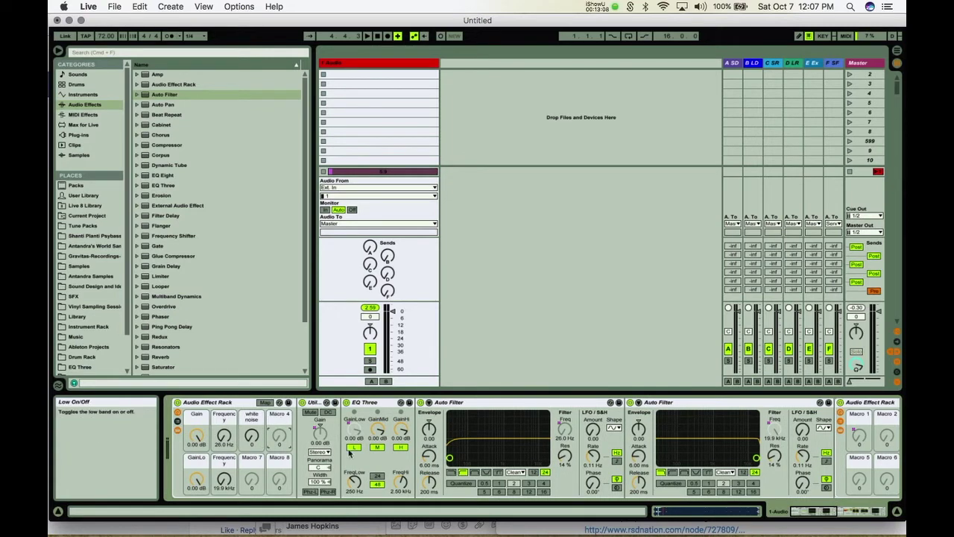
{"action": "scroll", "coordinate": [348, 453], "scroll_direction": "right", "scroll_amount": 3}
{"action": "scroll", "coordinate": [347, 453], "scroll_direction": "right", "scroll_amount": 10}
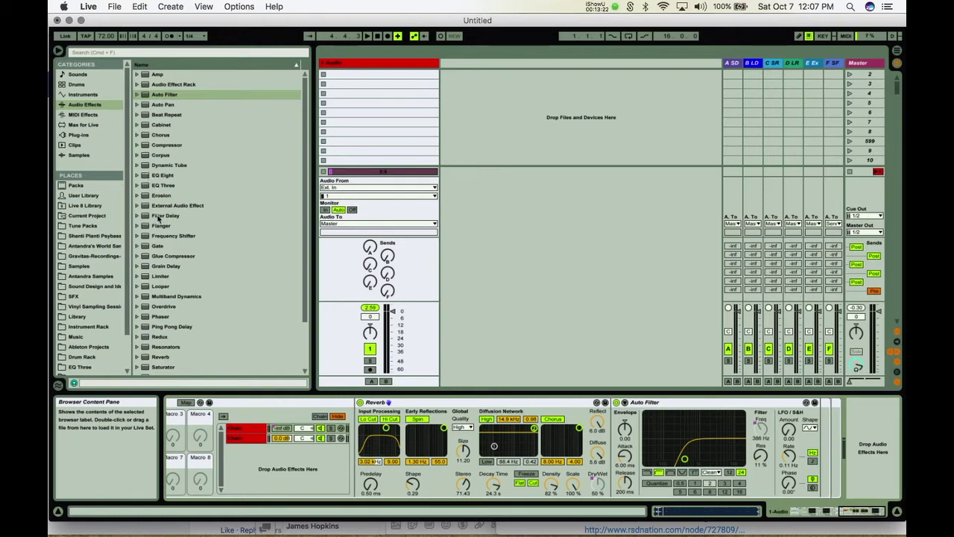
{"action": "left_click_drag", "start_coordinate": [158, 217], "coordinate": [830, 426]}
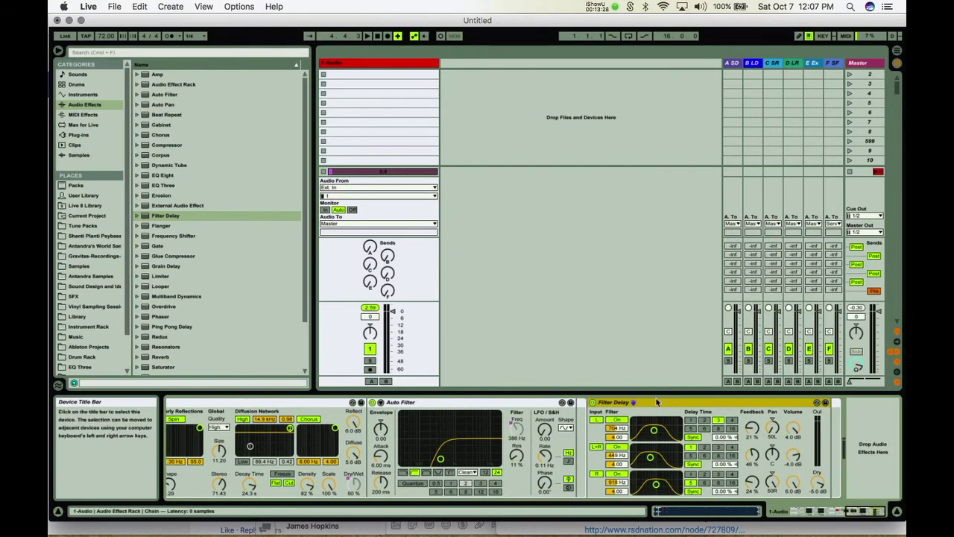
{"action": "right_click", "coordinate": [818, 482]}
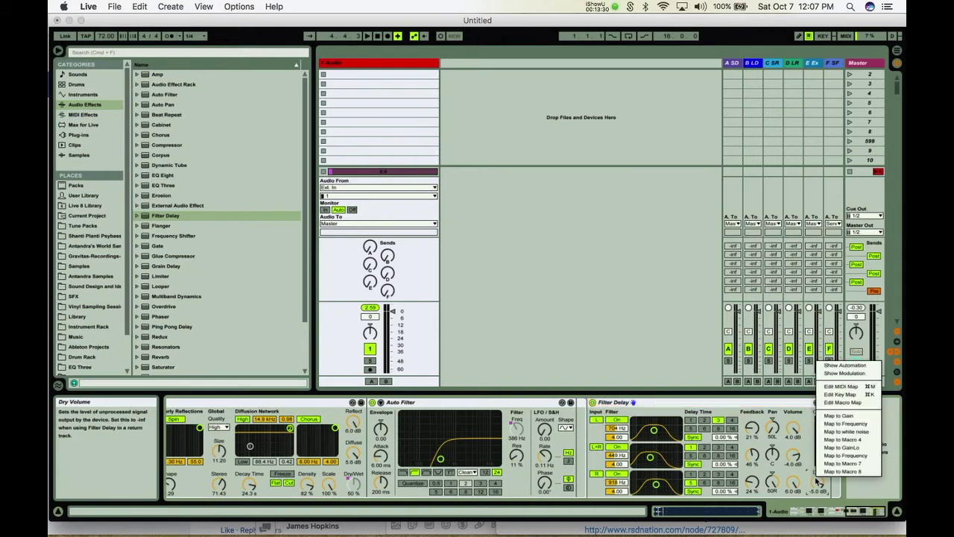
{"action": "left_click", "coordinate": [823, 443]}
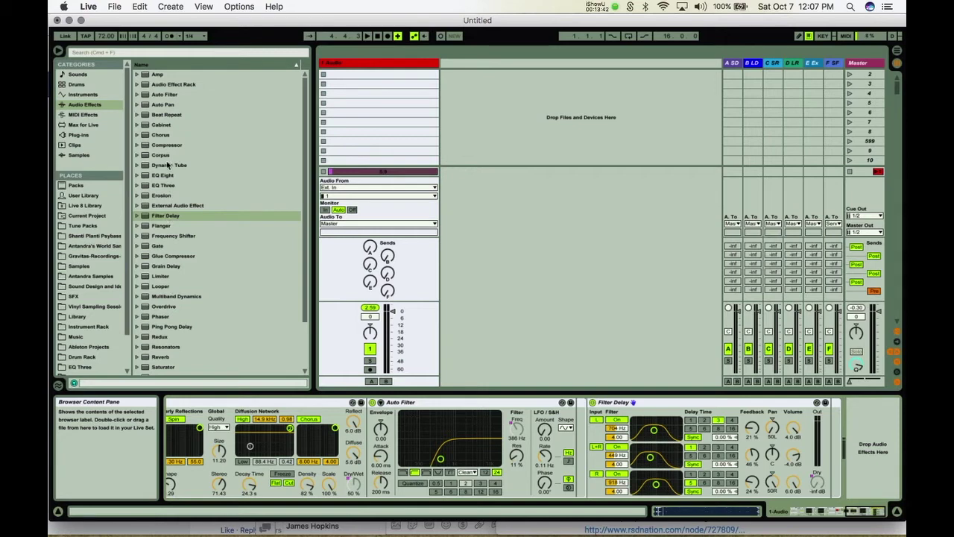
{"action": "scroll", "coordinate": [188, 273], "scroll_direction": "down", "scroll_amount": 3}
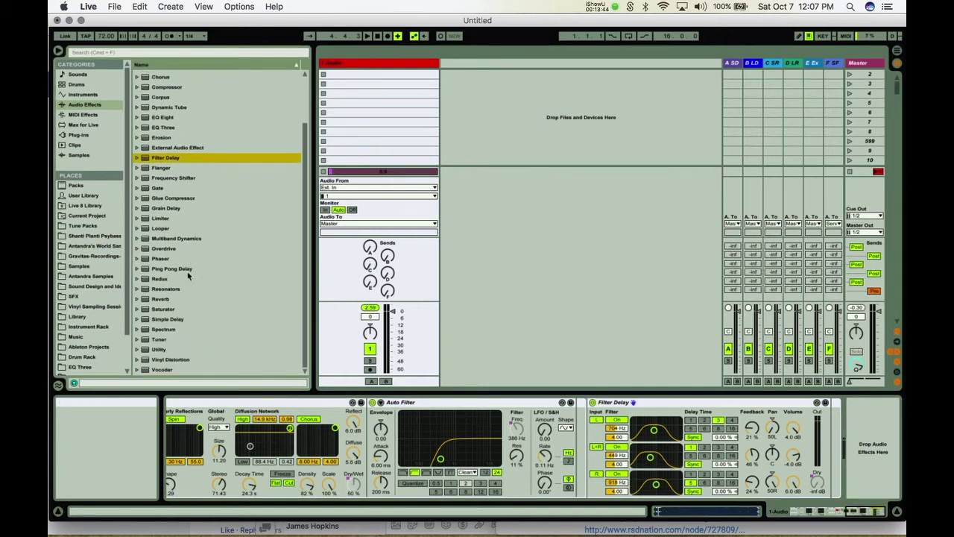
{"action": "scroll", "coordinate": [188, 275], "scroll_direction": "up", "scroll_amount": 3}
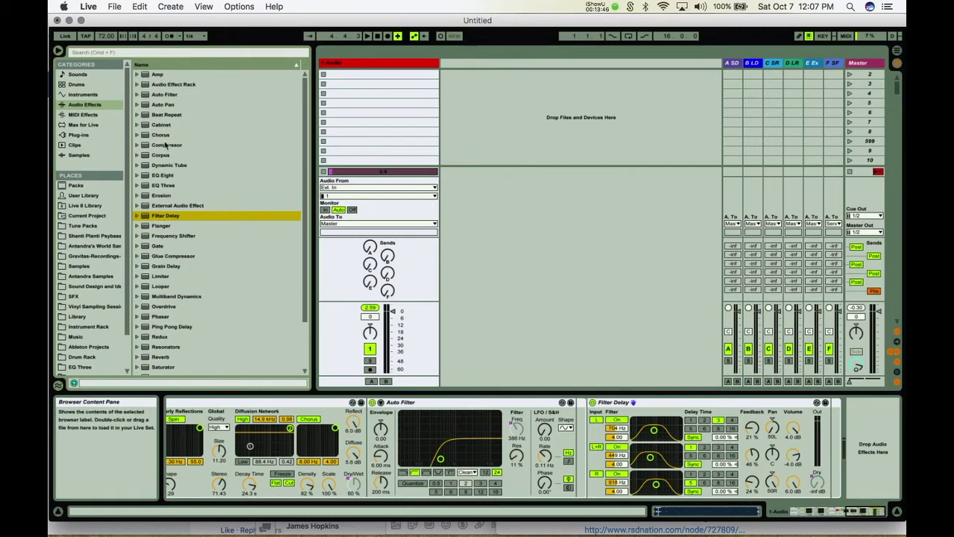
Add an Auto Filter after the Filter Delay, duplicate it, and make the duplicate a highpass filter with its cutoff at 26.0 Hz.
{"action": "left_click", "coordinate": [159, 95]}
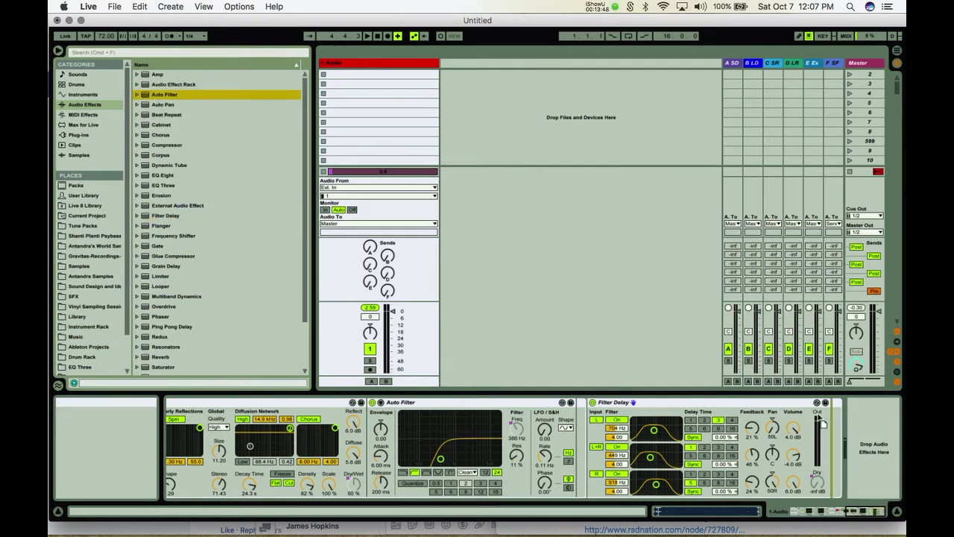
{"action": "key", "text": "Return"}
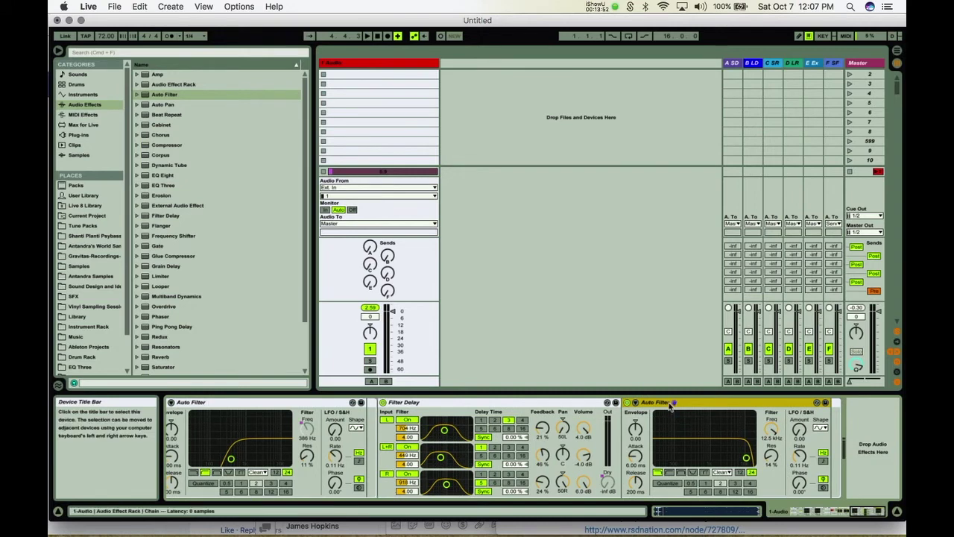
{"action": "key", "text": "super+d"}
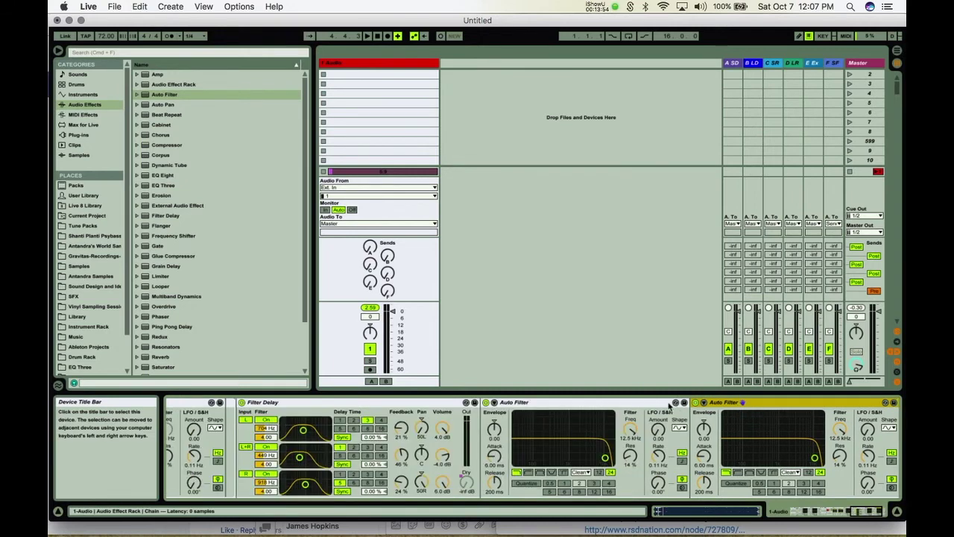
{"action": "left_click", "coordinate": [738, 472]}
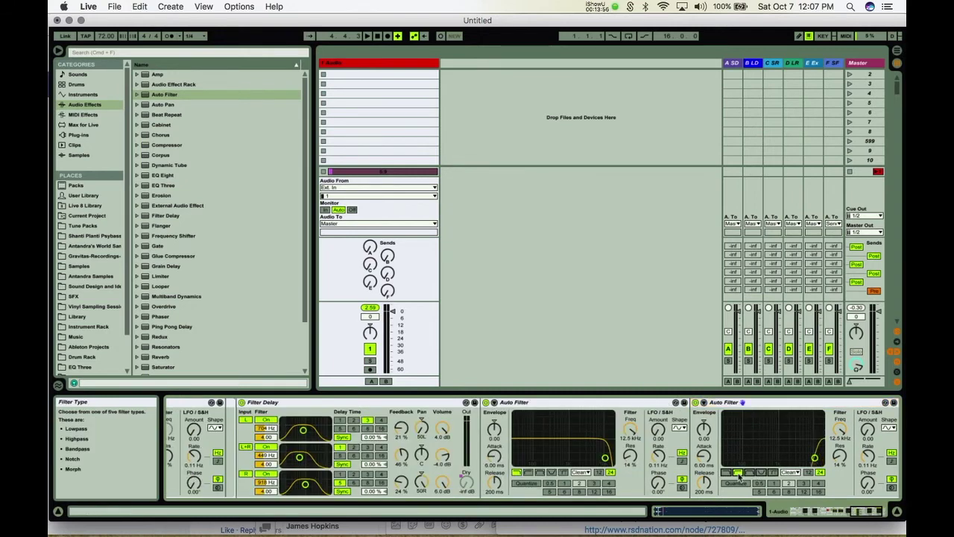
{"action": "left_click_drag", "start_coordinate": [814, 457], "coordinate": [724, 456]}
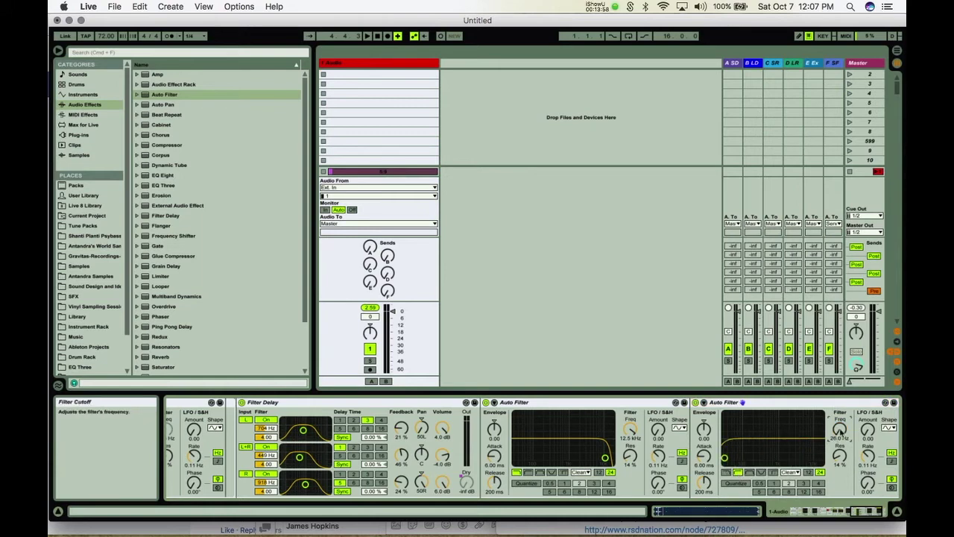
Map the cutoff frequencies of the new lowpass and highpass Auto Filters to the main rack's Macro 4.
{"action": "right_click", "coordinate": [630, 431]}
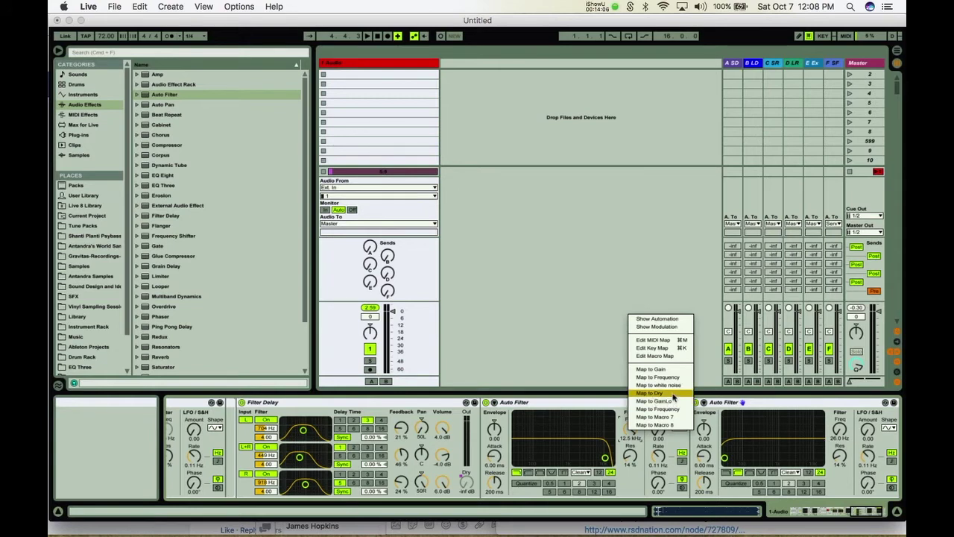
{"action": "left_click", "coordinate": [671, 394]}
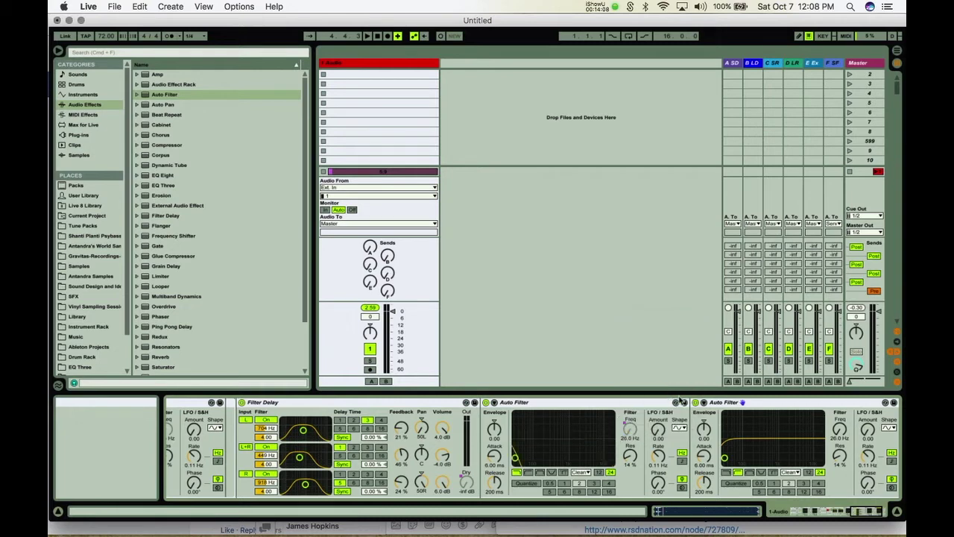
{"action": "right_click", "coordinate": [840, 433]}
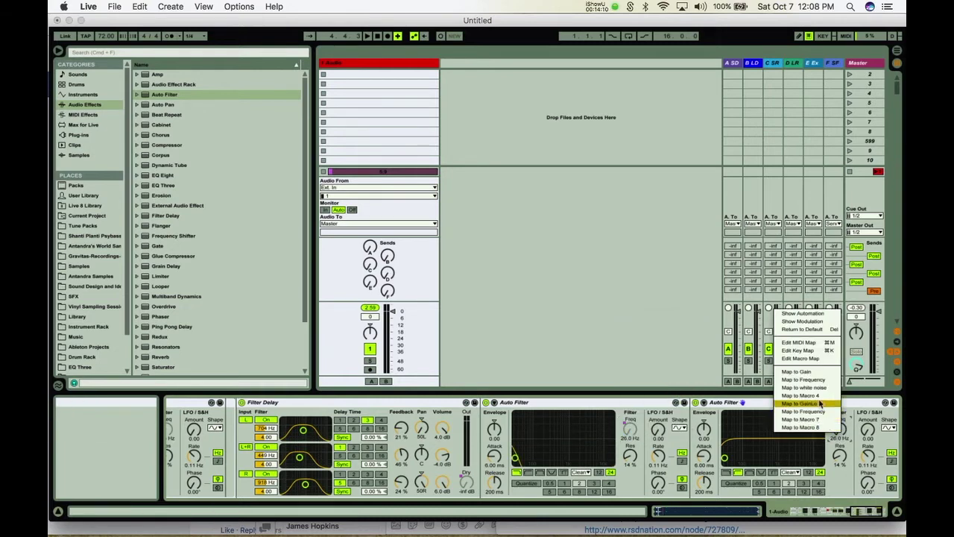
{"action": "left_click", "coordinate": [821, 405]}
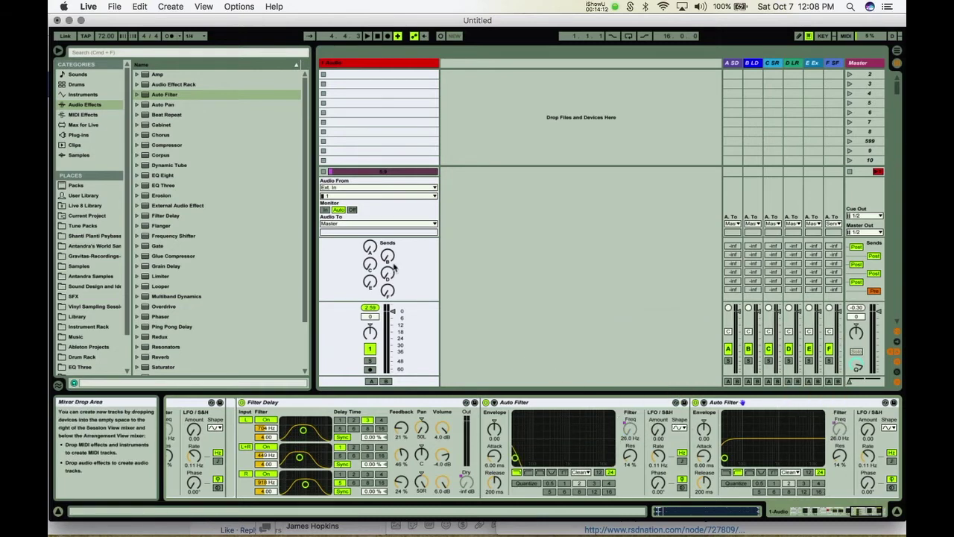
Reverse the highpass Auto Filter's Macro 4 mapping range to 19.9 kHz minimum and 26.0 Hz maximum.
{"action": "scroll", "coordinate": [358, 450], "scroll_direction": "right", "scroll_amount": 10}
{"action": "scroll", "coordinate": [358, 450], "scroll_direction": "left", "scroll_amount": 10}
{"action": "left_click", "coordinate": [264, 404]}
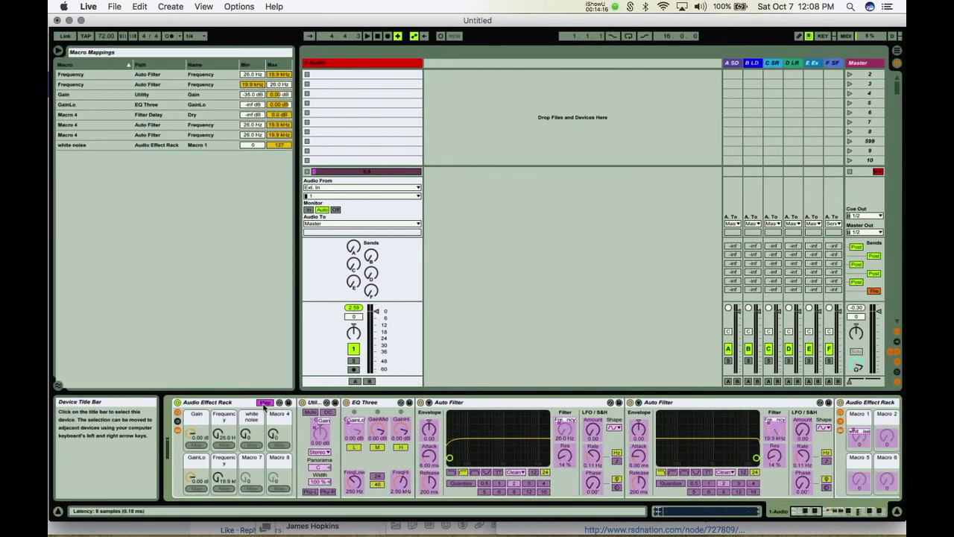
{"action": "left_click", "coordinate": [247, 136]}
{"action": "left_click_drag", "start_coordinate": [248, 137], "coordinate": [248, 67]}
{"action": "left_click_drag", "start_coordinate": [279, 135], "coordinate": [278, 209]}
Leave macro mapping and check how turning Macro 4 moves the cutoffs of the two Auto Filters after the Filter Delay.
{"action": "scroll", "coordinate": [519, 475], "scroll_direction": "right", "scroll_amount": 10}
{"action": "scroll", "coordinate": [518, 477], "scroll_direction": "left", "scroll_amount": 10}
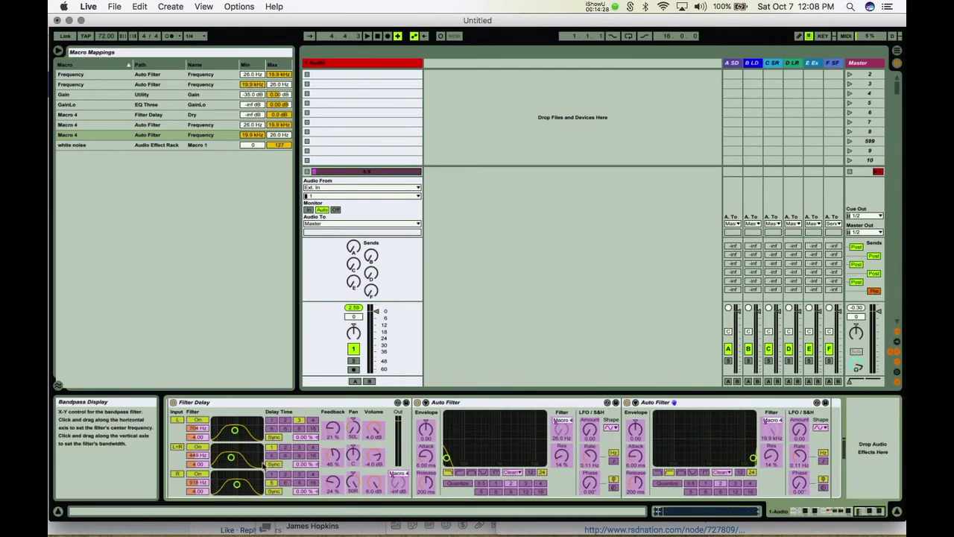
{"action": "scroll", "coordinate": [238, 430], "scroll_direction": "right", "scroll_amount": 6}
{"action": "scroll", "coordinate": [240, 430], "scroll_direction": "right", "scroll_amount": 5}
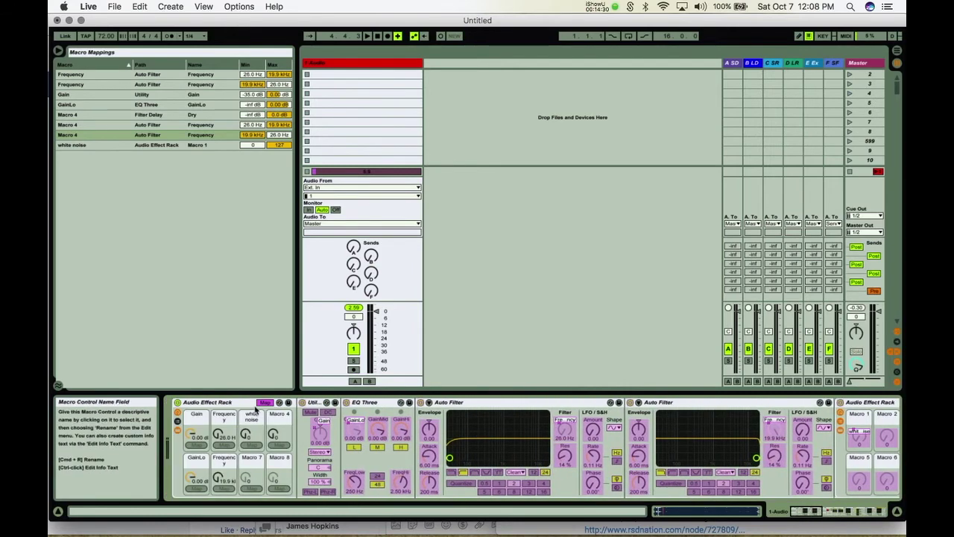
{"action": "left_click", "coordinate": [263, 402]}
{"action": "scroll", "coordinate": [260, 403], "scroll_direction": "right", "scroll_amount": 4}
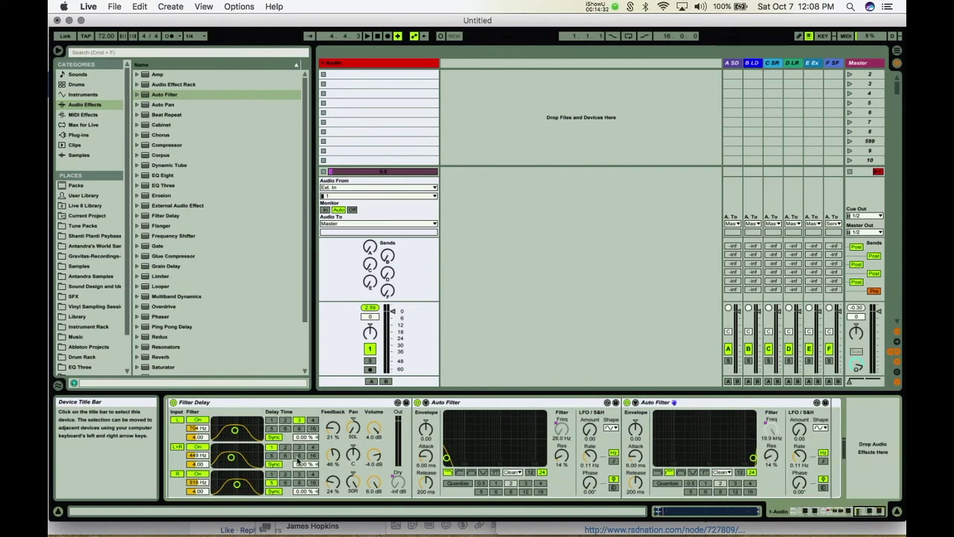
{"action": "scroll", "coordinate": [345, 458], "scroll_direction": "left", "scroll_amount": 10}
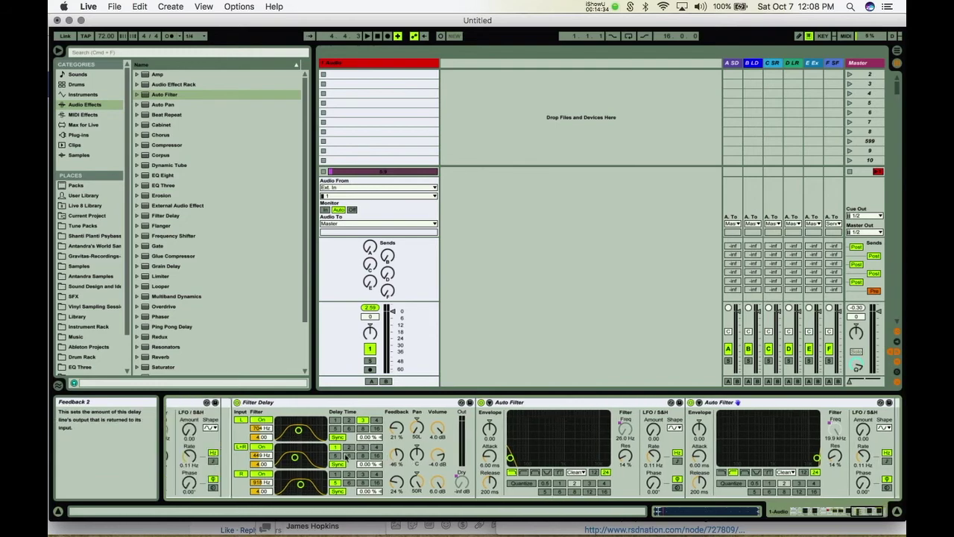
{"action": "scroll", "coordinate": [346, 458], "scroll_direction": "left", "scroll_amount": 4}
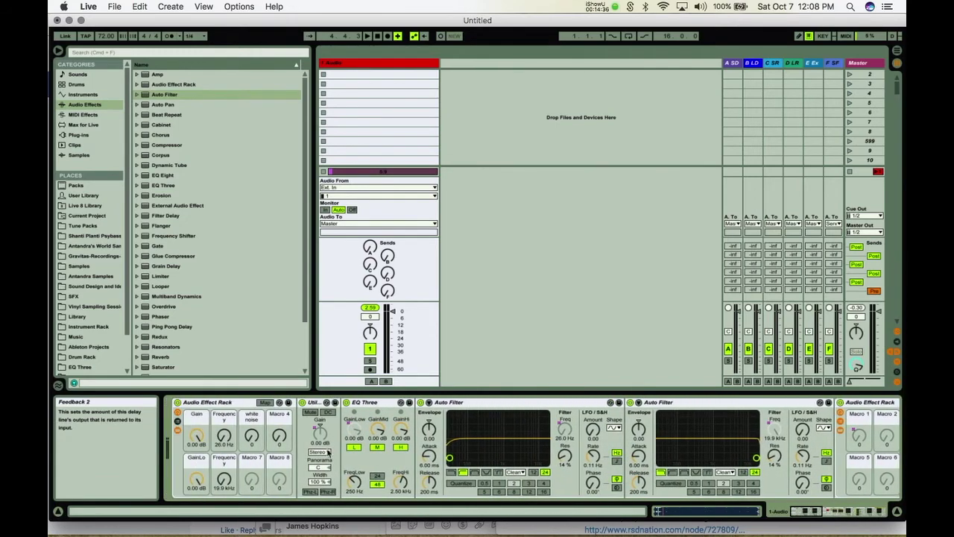
{"action": "scroll", "coordinate": [374, 427], "scroll_direction": "right", "scroll_amount": 1}
{"action": "scroll", "coordinate": [374, 428], "scroll_direction": "right", "scroll_amount": 5}
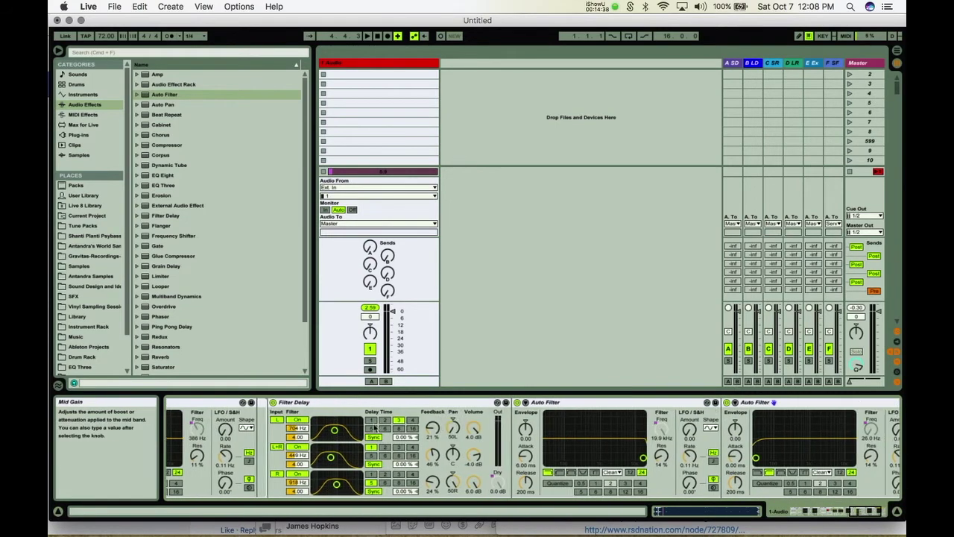
{"action": "scroll", "coordinate": [521, 455], "scroll_direction": "left", "scroll_amount": 2}
{"action": "scroll", "coordinate": [522, 456], "scroll_direction": "left", "scroll_amount": 5}
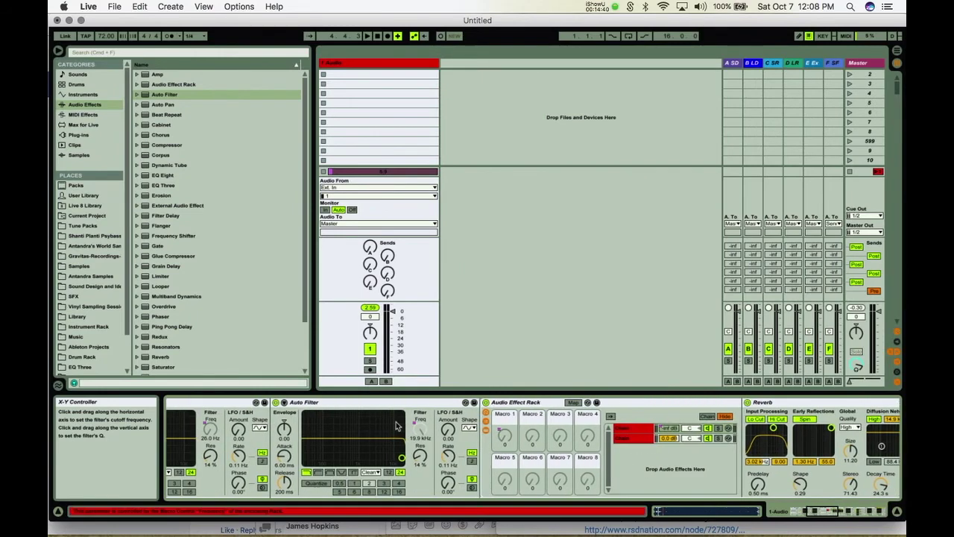
{"action": "scroll", "coordinate": [357, 437], "scroll_direction": "left", "scroll_amount": 4}
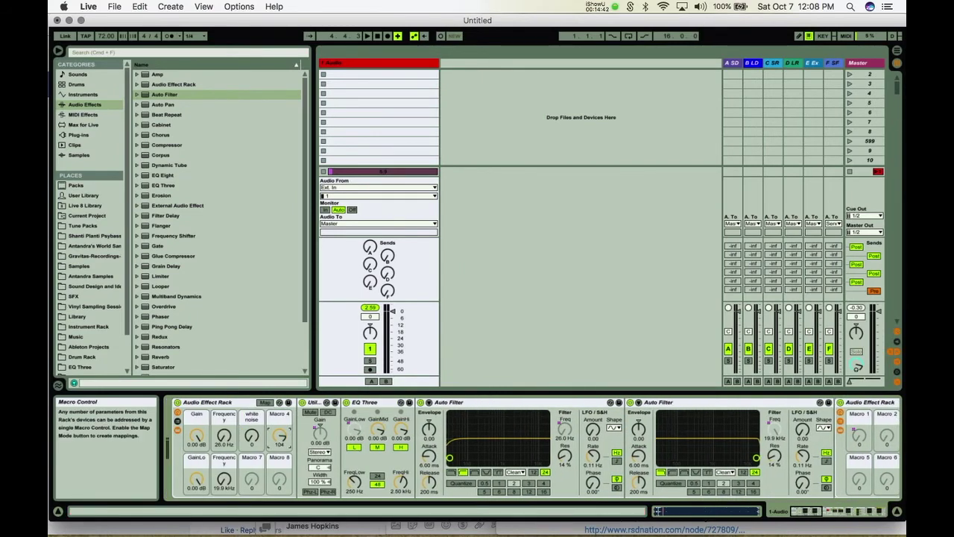
Set the Macro 4 ranges to 19.9 kHz–26.0 Hz for the lowpass Auto Filter and 26.0 Hz–19.9 kHz for the highpass one.
{"action": "left_click", "coordinate": [264, 403]}
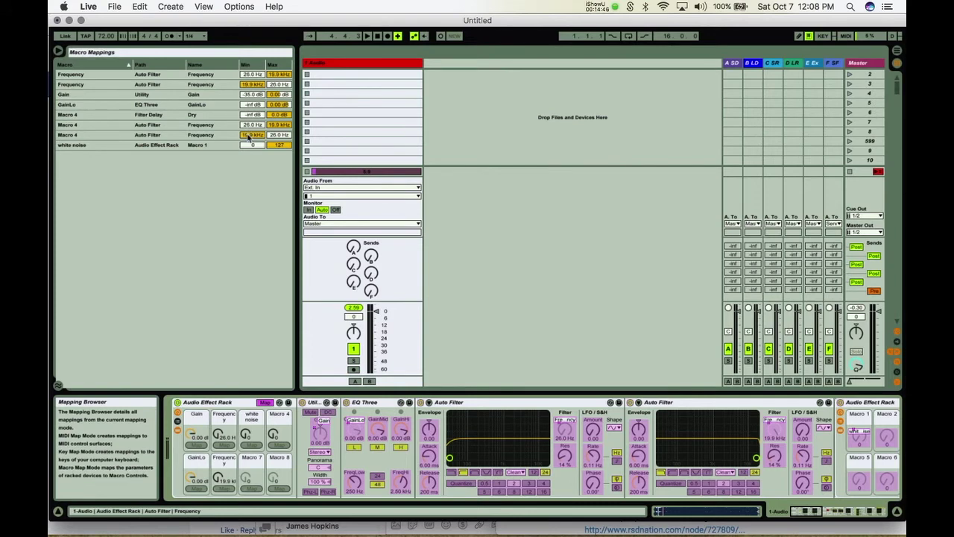
{"action": "left_click", "coordinate": [250, 130]}
{"action": "left_click_drag", "start_coordinate": [267, 125], "coordinate": [252, 153]}
{"action": "left_click", "coordinate": [252, 138]}
{"action": "left_click_drag", "start_coordinate": [279, 135], "coordinate": [279, 119]}
{"action": "left_click", "coordinate": [264, 402]}
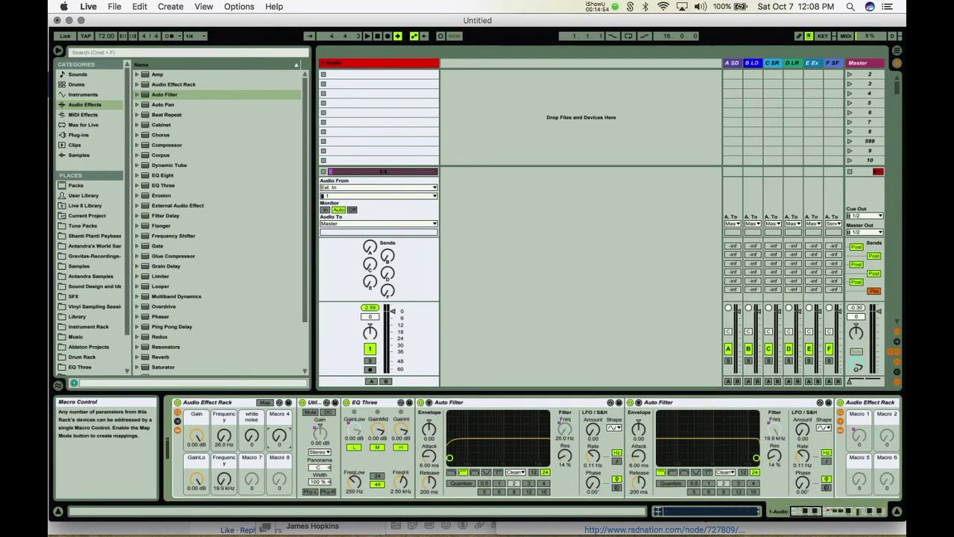
Compare the Filter Delay's Dry level and both following Auto Filters' cutoffs with Macro 4 at 0 and at 127.
{"action": "scroll", "coordinate": [280, 442], "scroll_direction": "right", "scroll_amount": 10}
{"action": "scroll", "coordinate": [280, 441], "scroll_direction": "right", "scroll_amount": 3}
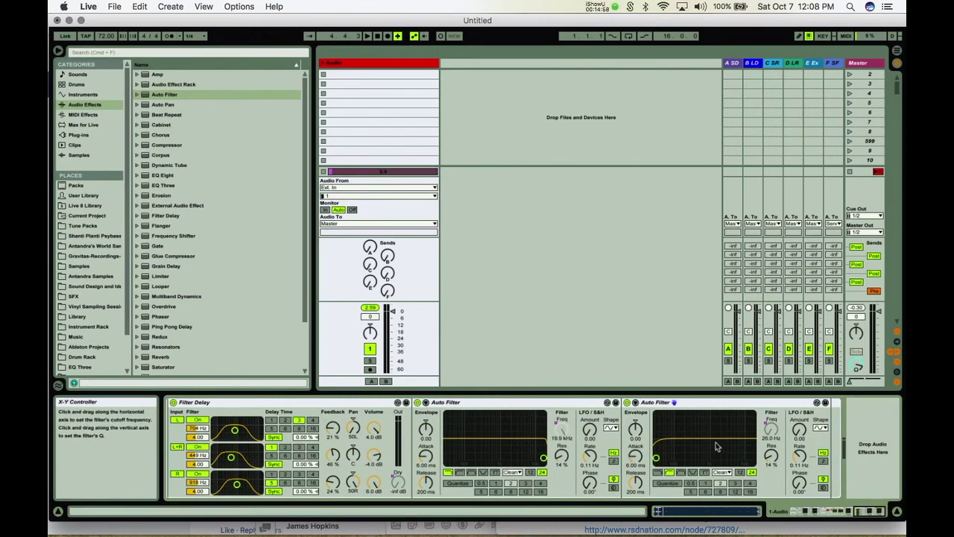
{"action": "scroll", "coordinate": [715, 446], "scroll_direction": "left", "scroll_amount": 13}
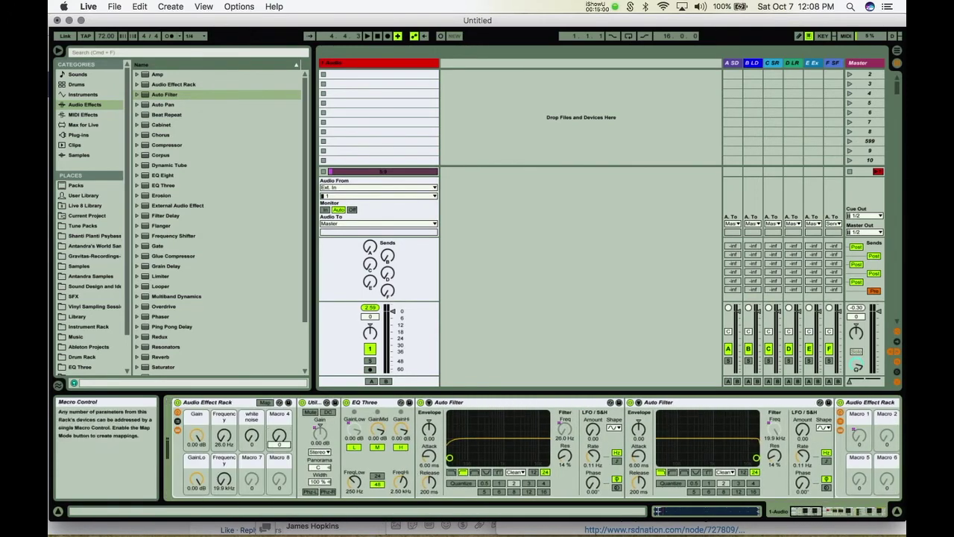
{"action": "scroll", "coordinate": [471, 460], "scroll_direction": "right", "scroll_amount": 12}
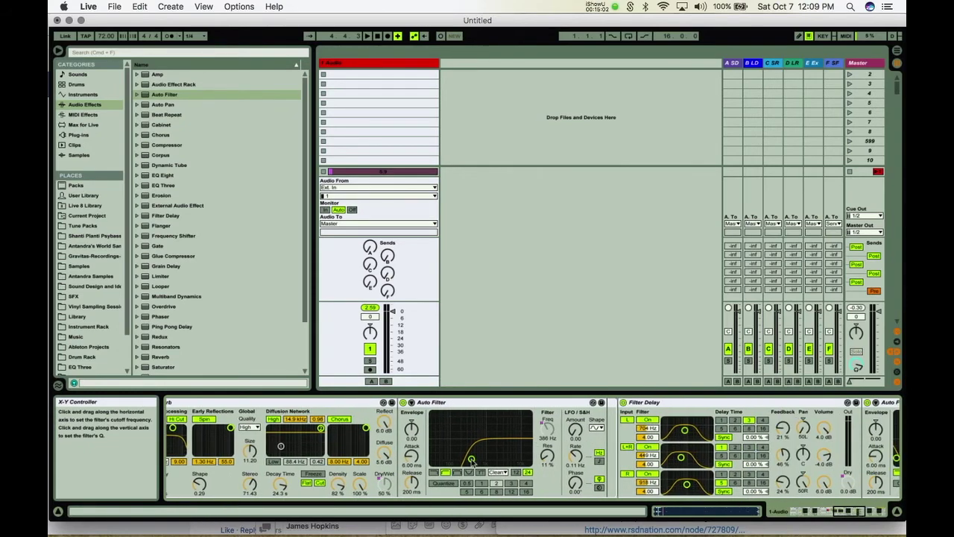
{"action": "scroll", "coordinate": [532, 441], "scroll_direction": "right", "scroll_amount": 10}
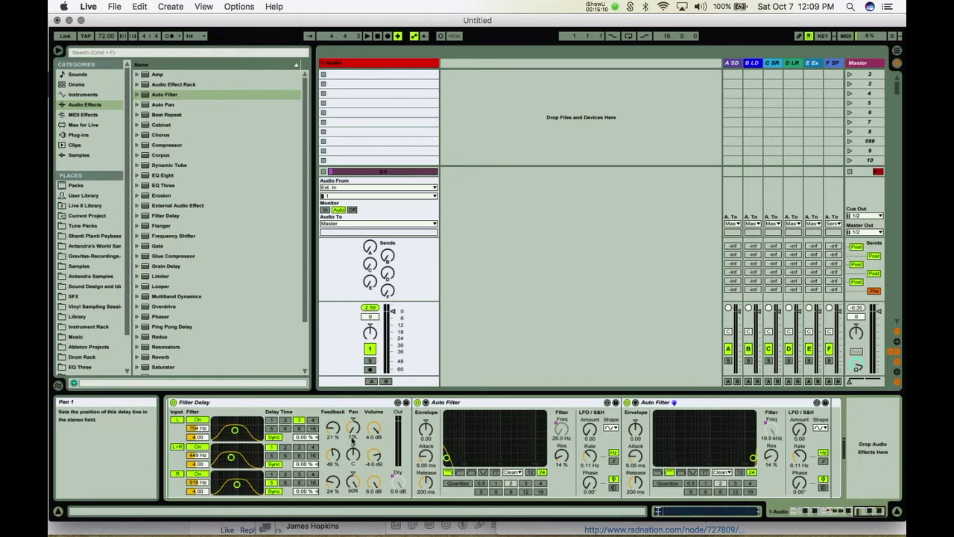
{"action": "scroll", "coordinate": [353, 438], "scroll_direction": "left", "scroll_amount": 15}
{"action": "scroll", "coordinate": [352, 438], "scroll_direction": "left", "scroll_amount": 5}
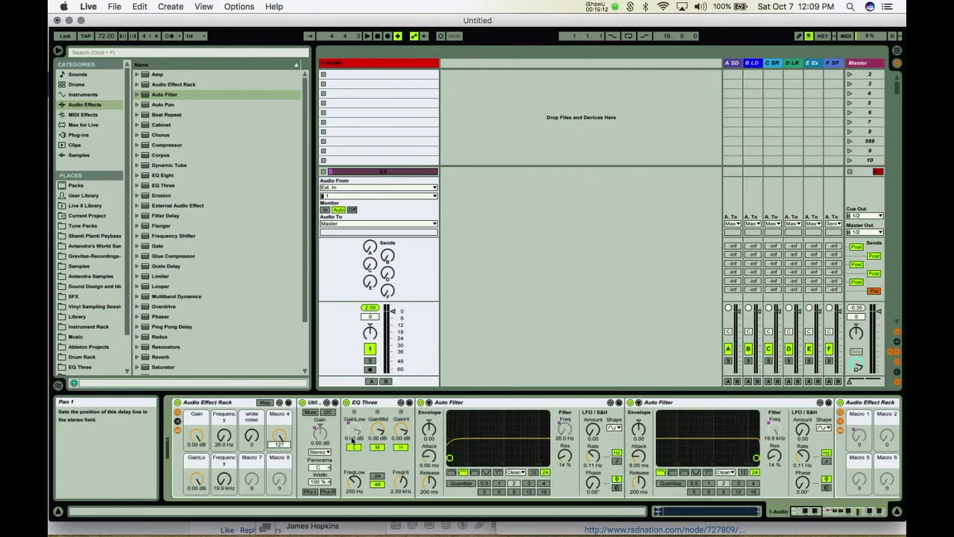
{"action": "scroll", "coordinate": [374, 450], "scroll_direction": "right", "scroll_amount": 15}
{"action": "scroll", "coordinate": [374, 449], "scroll_direction": "left", "scroll_amount": 5}
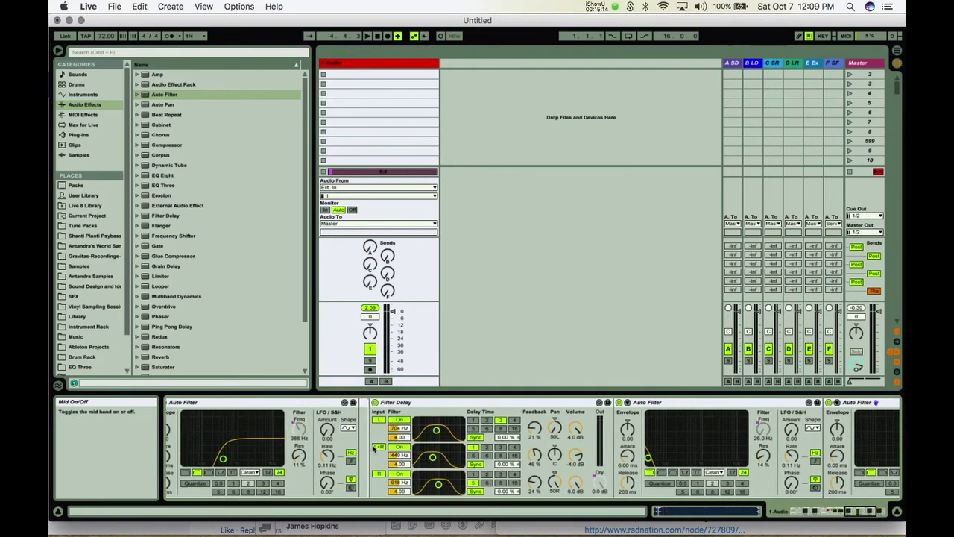
Start playback and try the Simple Filter 1 preset in place of the Filter Delay, settling on the Simple Filter 5 preset.
{"action": "left_click", "coordinate": [470, 404]}
{"action": "key", "text": "space"}
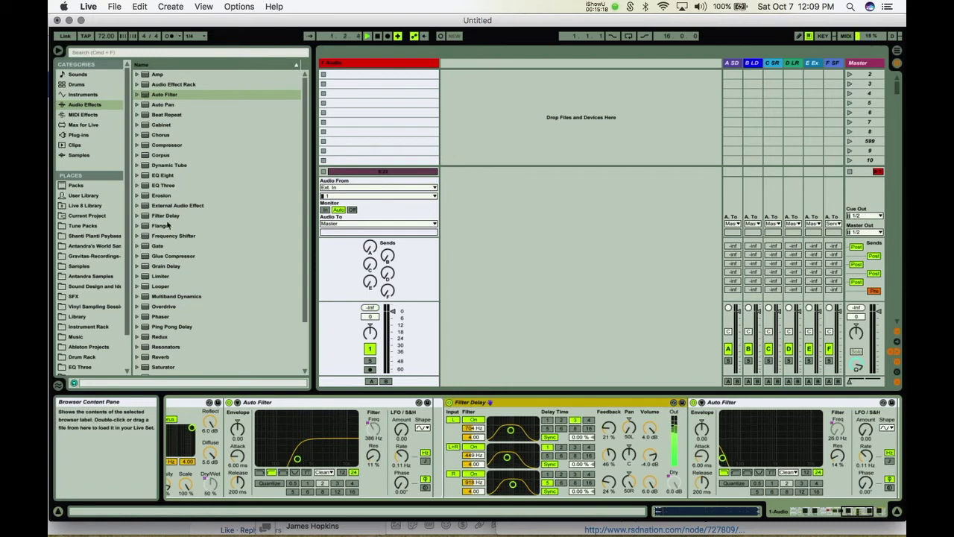
{"action": "scroll", "coordinate": [147, 282], "scroll_direction": "down", "scroll_amount": 3}
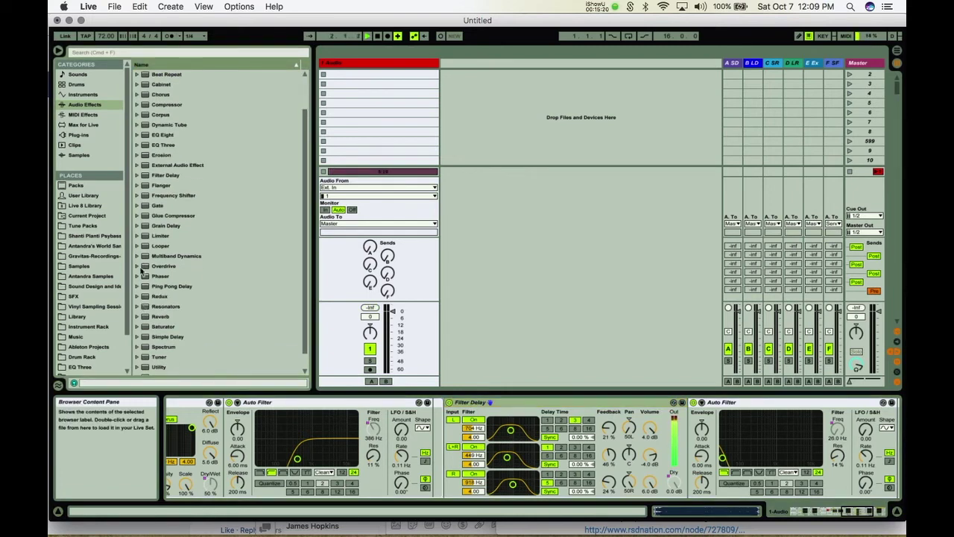
{"action": "left_click", "coordinate": [137, 176]}
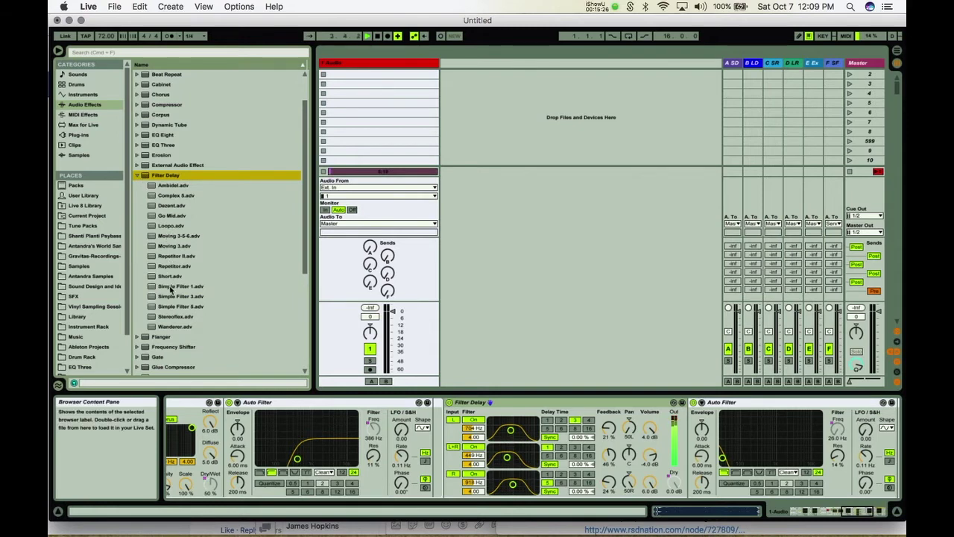
{"action": "left_click_drag", "start_coordinate": [170, 288], "coordinate": [501, 403]}
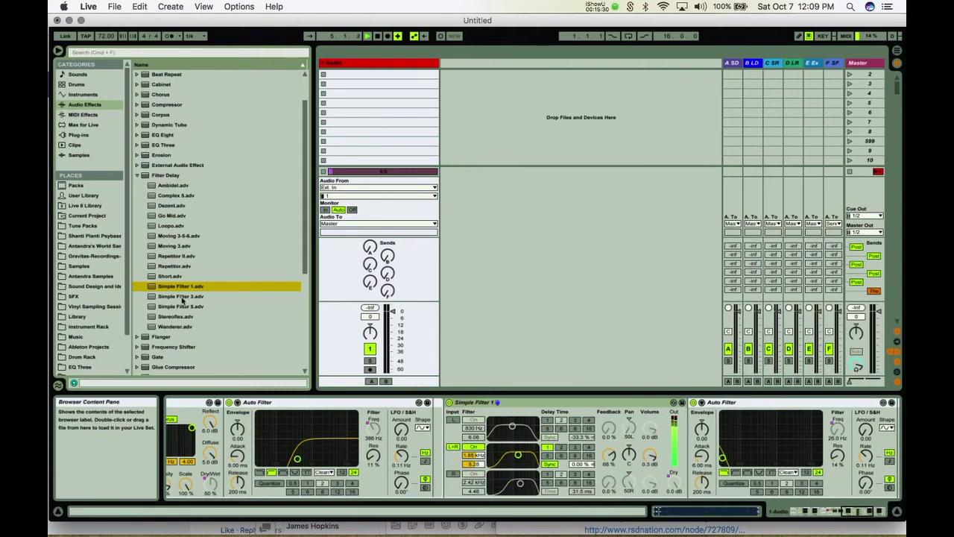
{"action": "left_click_drag", "start_coordinate": [177, 305], "coordinate": [516, 416]}
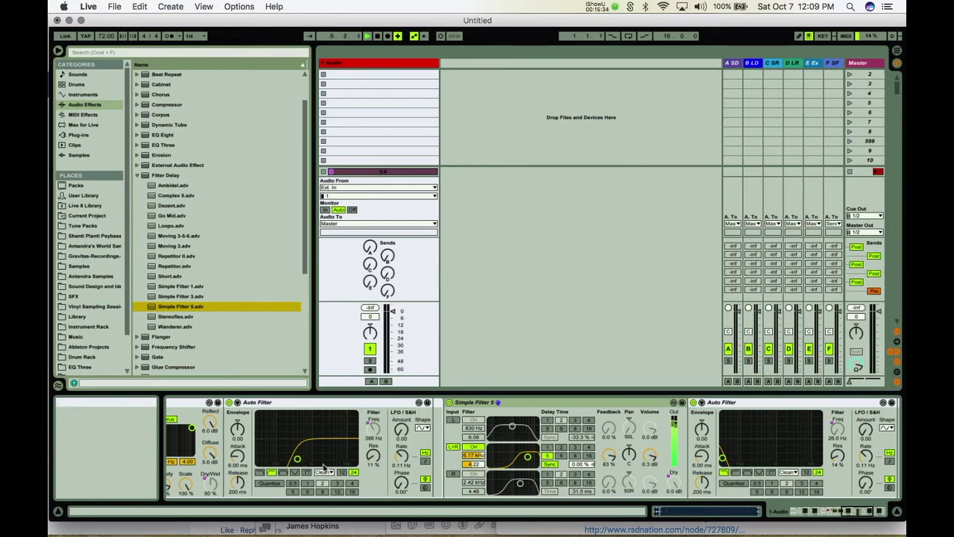
Audition the Simple Filter 5 delay by sweeping Macro 4, and stop playback with the macro at 0.
{"action": "left_click", "coordinate": [323, 402]}
{"action": "scroll", "coordinate": [323, 468], "scroll_direction": "left", "scroll_amount": 5}
{"action": "scroll", "coordinate": [324, 468], "scroll_direction": "left", "scroll_amount": 10}
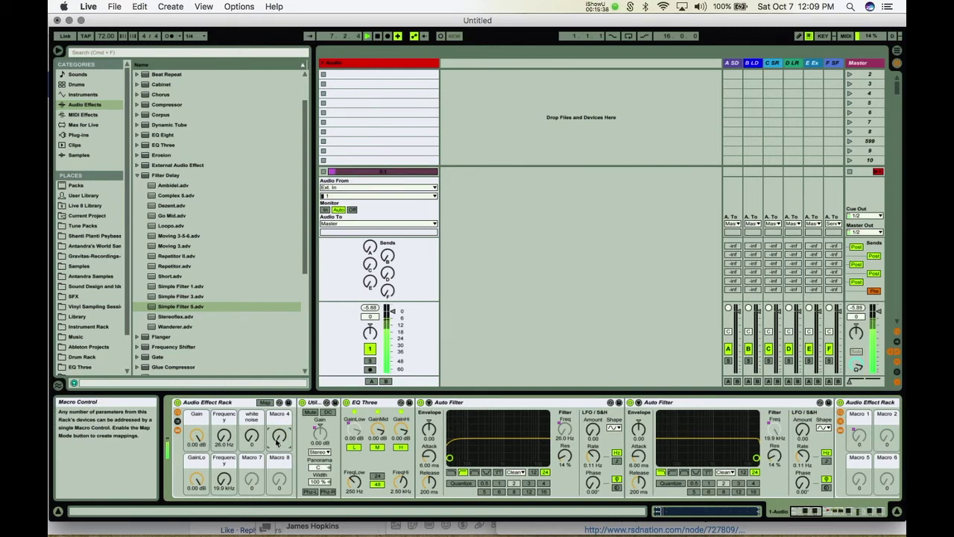
{"action": "left_click_drag", "start_coordinate": [280, 435], "coordinate": [294, 441]}
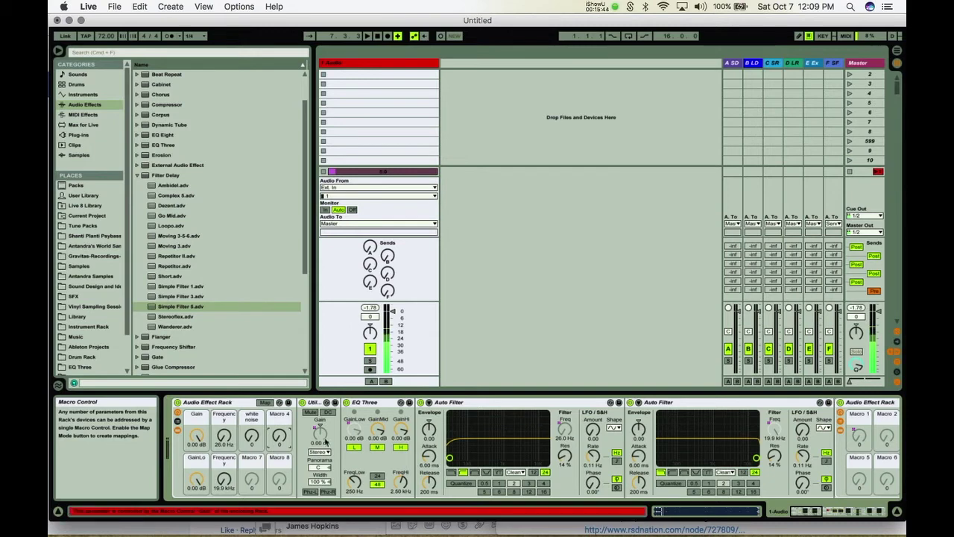
{"action": "scroll", "coordinate": [326, 439], "scroll_direction": "right", "scroll_amount": 10}
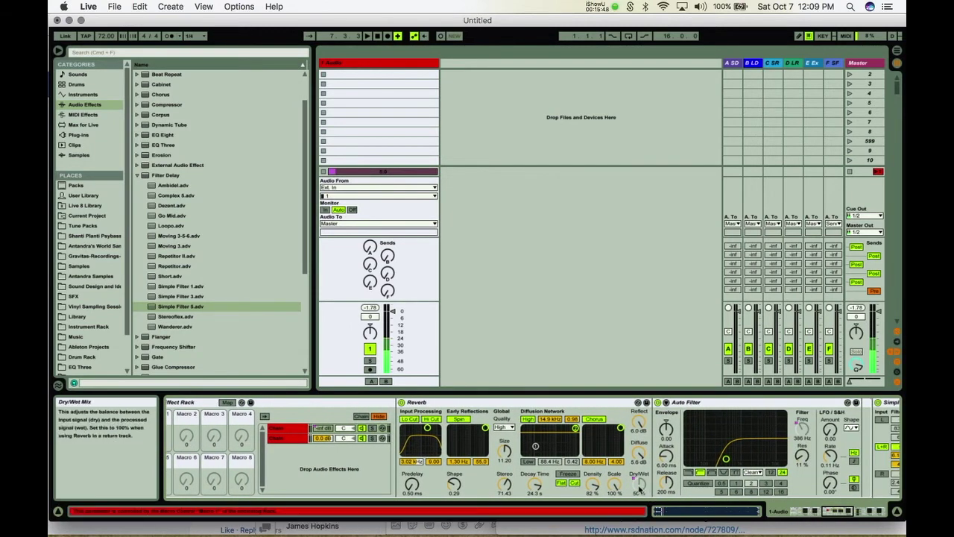
{"action": "scroll", "coordinate": [465, 469], "scroll_direction": "right", "scroll_amount": 8}
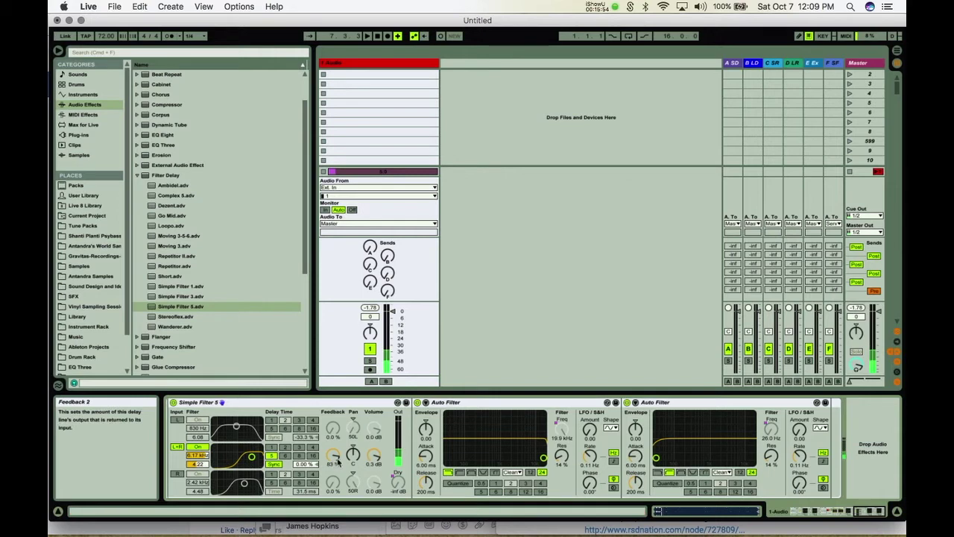
Map the L+R delay line's Volume in the Simple Filter 5 delay to Macro 4.
{"action": "left_click", "coordinate": [383, 486]}
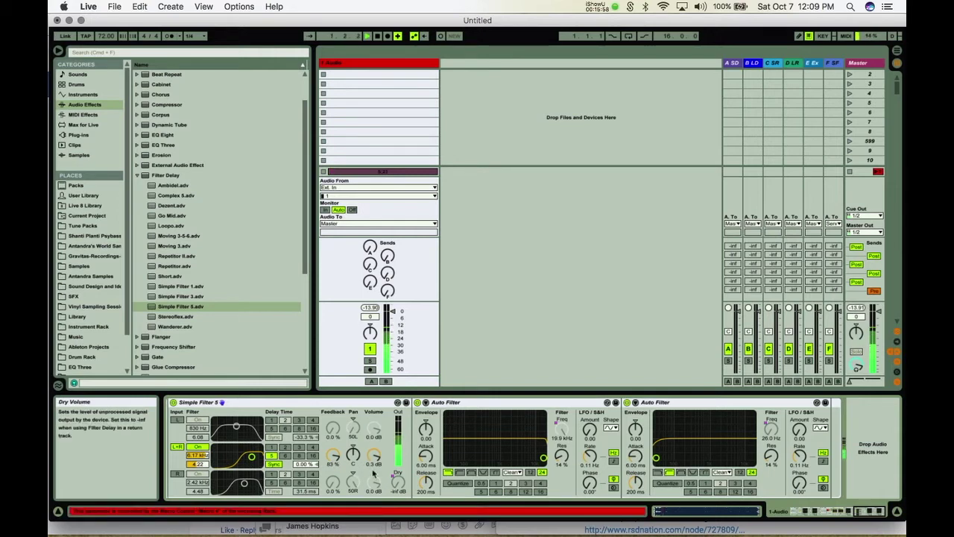
{"action": "scroll", "coordinate": [373, 473], "scroll_direction": "left", "scroll_amount": 3}
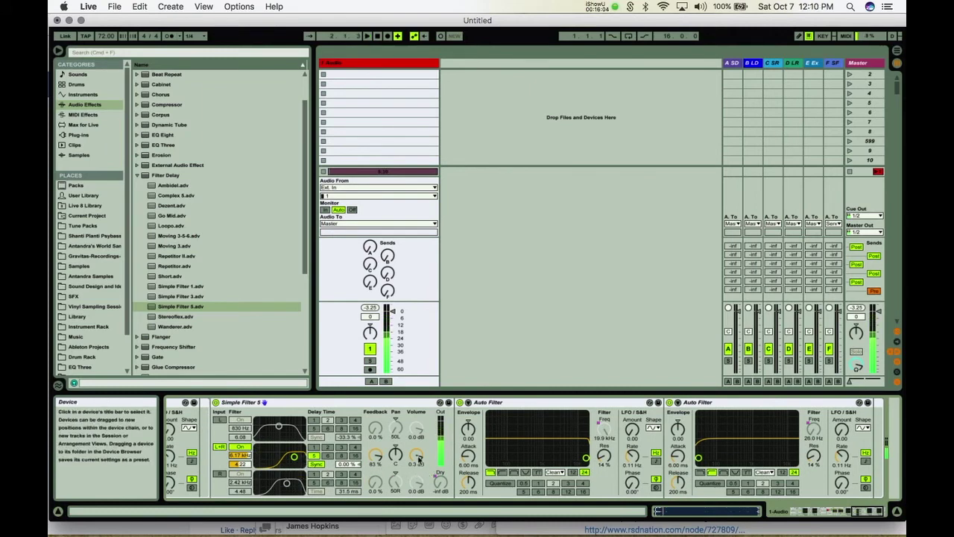
{"action": "right_click", "coordinate": [422, 461]}
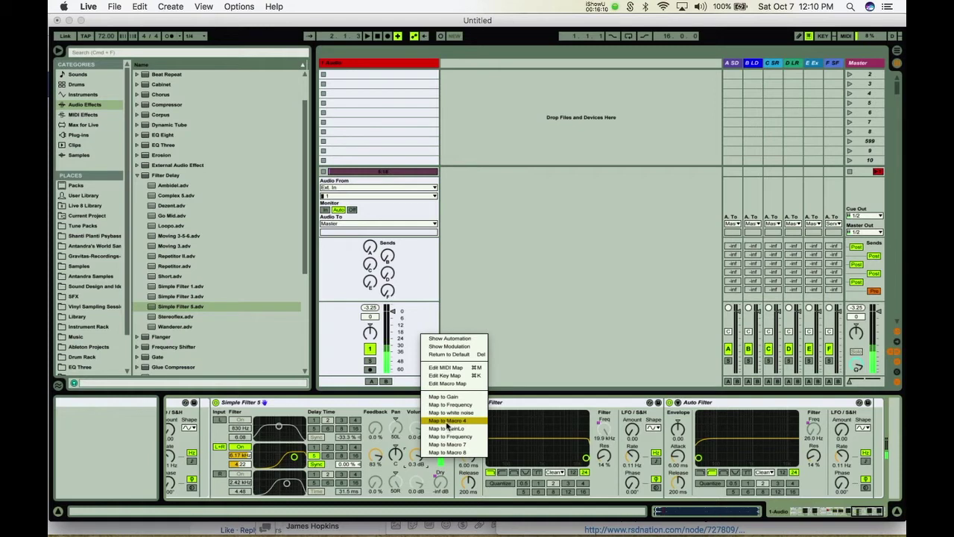
{"action": "left_click", "coordinate": [445, 422]}
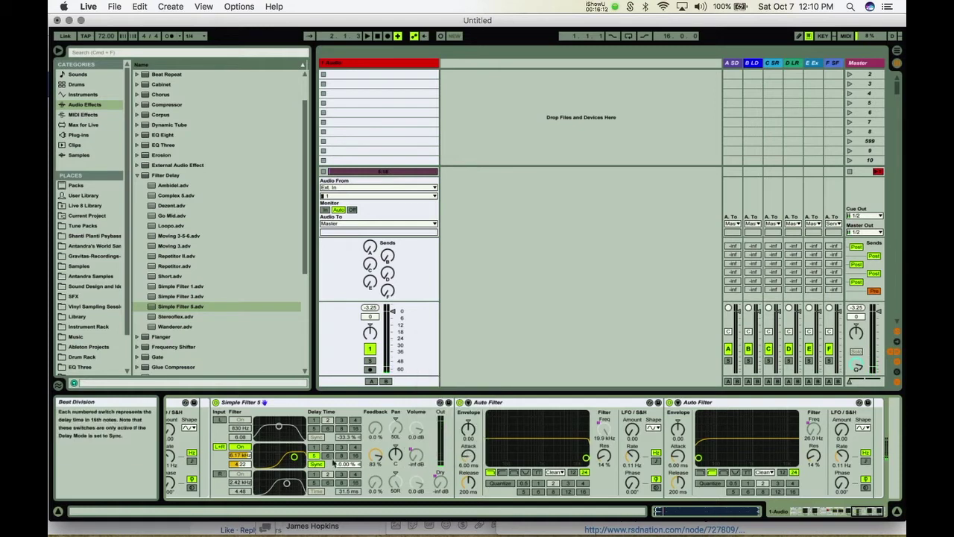
Unmap the Simple Filter 5 delay's Dry level from Macro 4 and set it to 0.0 dB.
{"action": "right_click", "coordinate": [440, 486]}
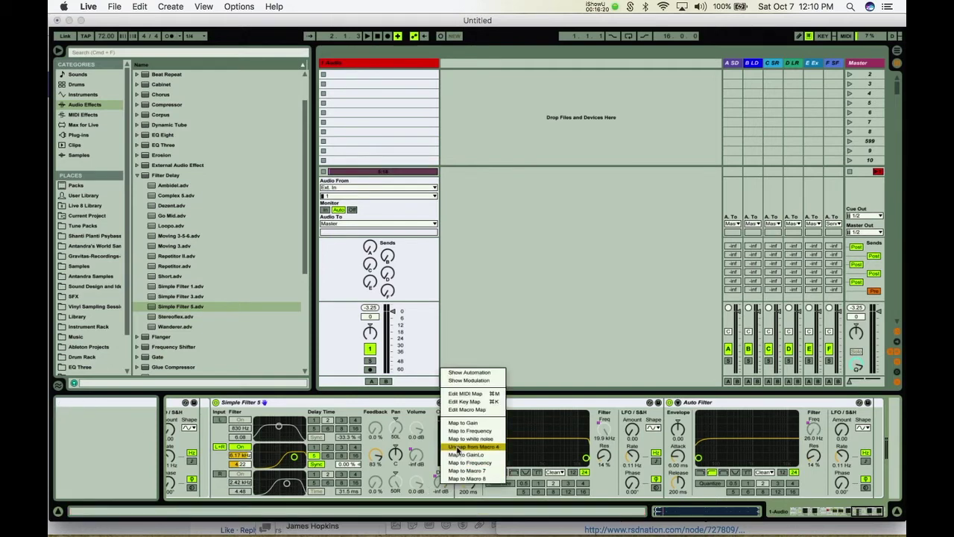
{"action": "left_click", "coordinate": [459, 447]}
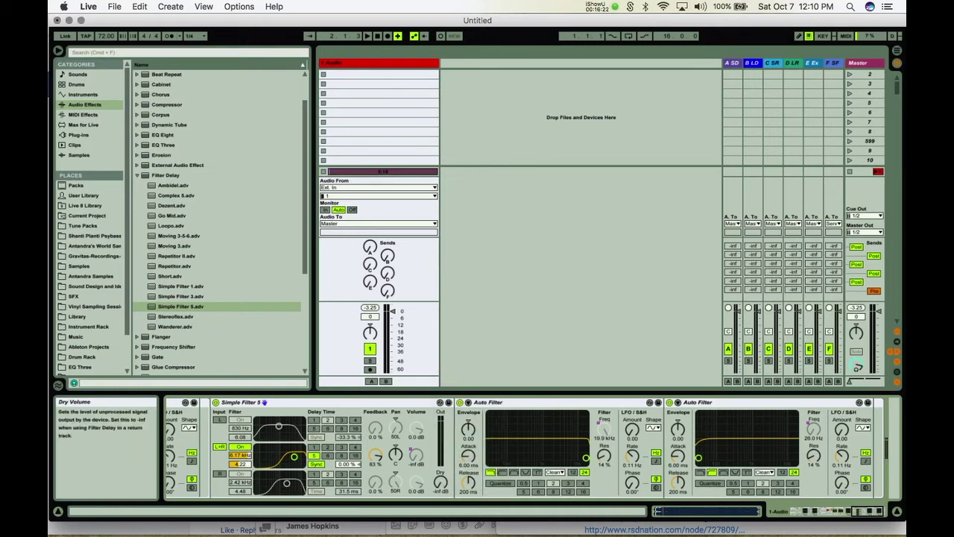
{"action": "scroll", "coordinate": [428, 480], "scroll_direction": "left", "scroll_amount": 3}
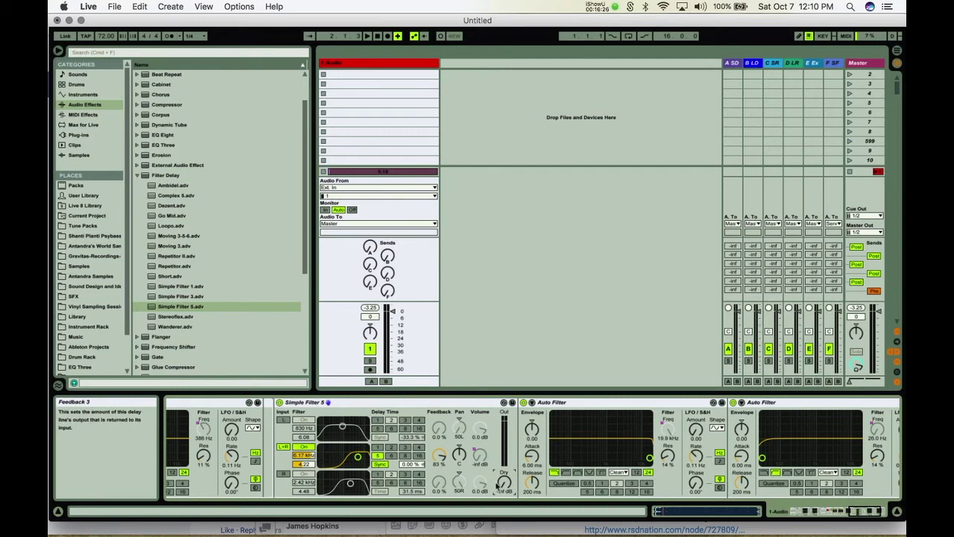
{"action": "left_click_drag", "start_coordinate": [507, 486], "coordinate": [507, 447]}
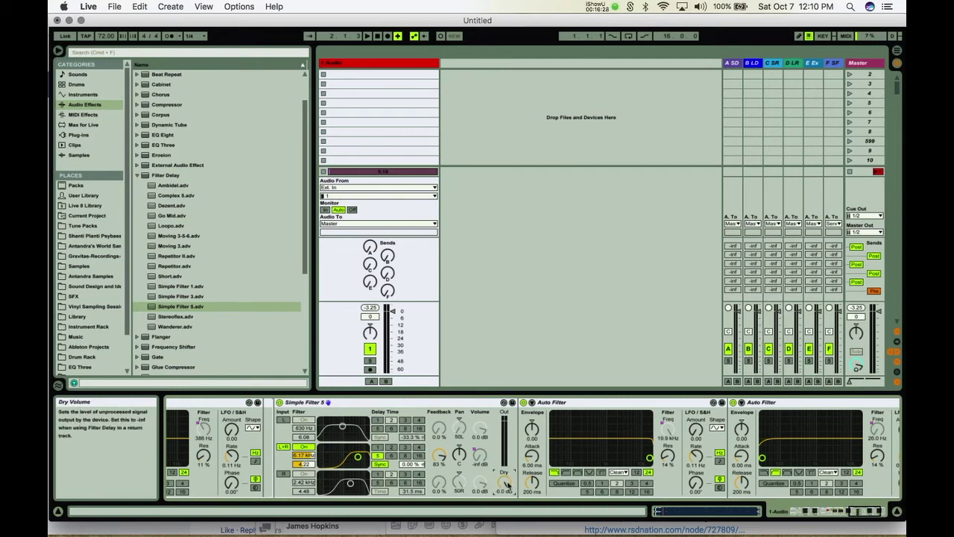
Start playback and audition the remapped delay by sweeping Macro 4.
{"action": "key", "text": "space"}
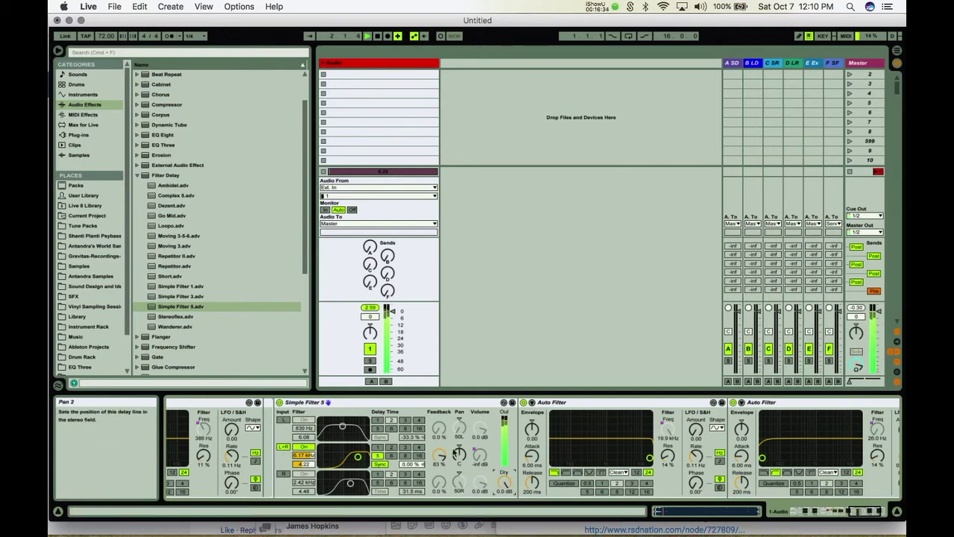
{"action": "scroll", "coordinate": [452, 448], "scroll_direction": "right", "scroll_amount": 10}
{"action": "scroll", "coordinate": [452, 448], "scroll_direction": "left", "scroll_amount": 5}
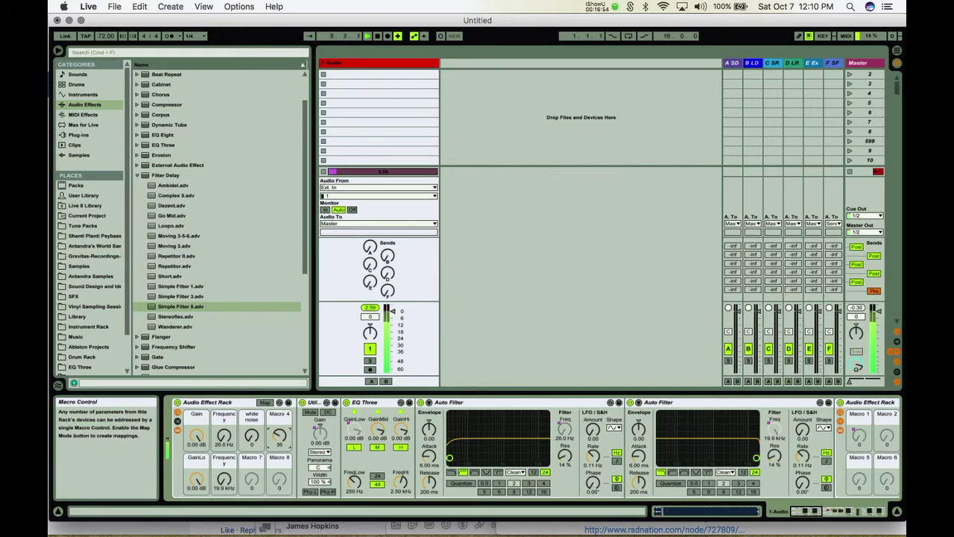
Stop playback and delete the lowpass Auto Filter directly after the Simple Filter 5 delay.
{"action": "scroll", "coordinate": [589, 455], "scroll_direction": "right", "scroll_amount": 15}
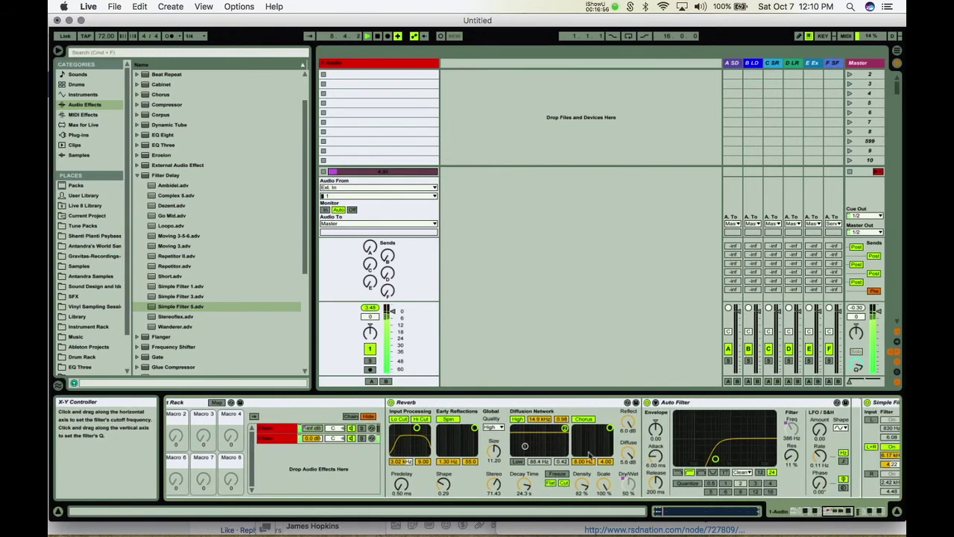
{"action": "scroll", "coordinate": [589, 454], "scroll_direction": "right", "scroll_amount": 10}
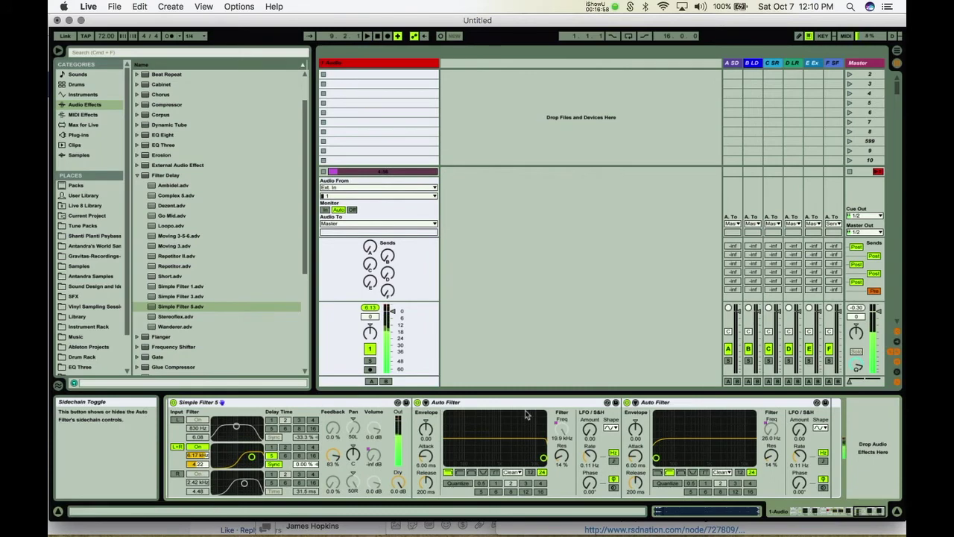
{"action": "left_click", "coordinate": [499, 403]}
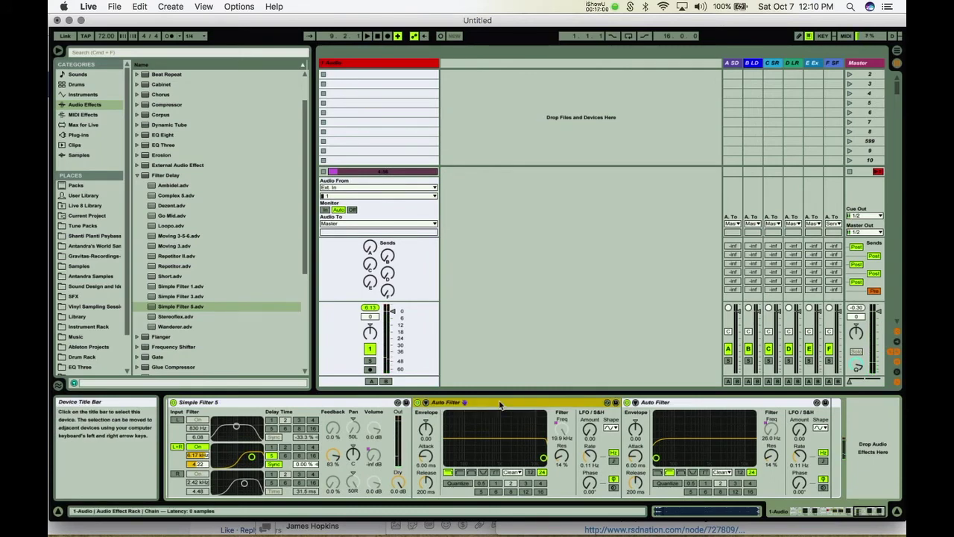
{"action": "key", "text": "Delete"}
Play the track and raise Macro 4 to about 97 to hear the delay without the lowpass filter.
{"action": "scroll", "coordinate": [497, 432], "scroll_direction": "left", "scroll_amount": 12}
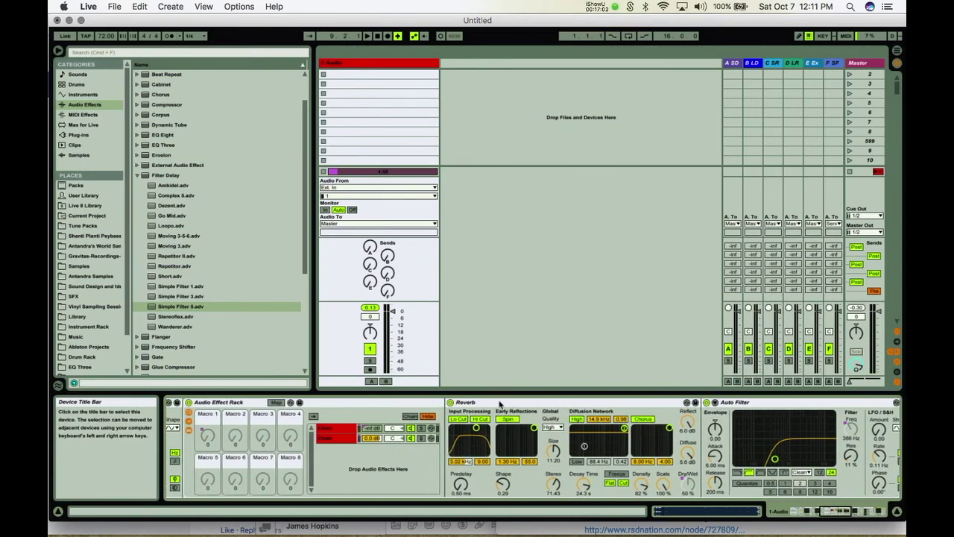
{"action": "scroll", "coordinate": [496, 403], "scroll_direction": "left", "scroll_amount": 5}
{"action": "key", "text": "space"}
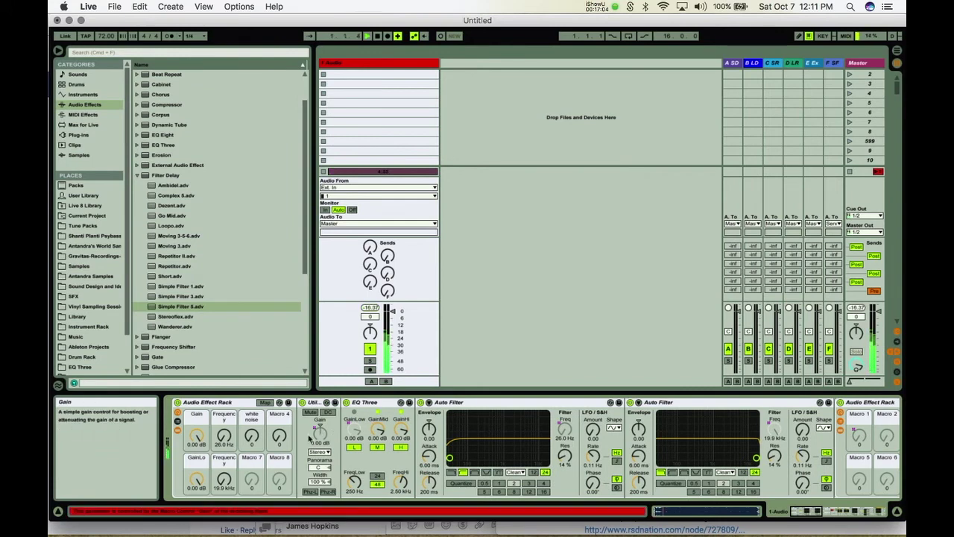
{"action": "left_click_drag", "start_coordinate": [279, 435], "coordinate": [279, 412]}
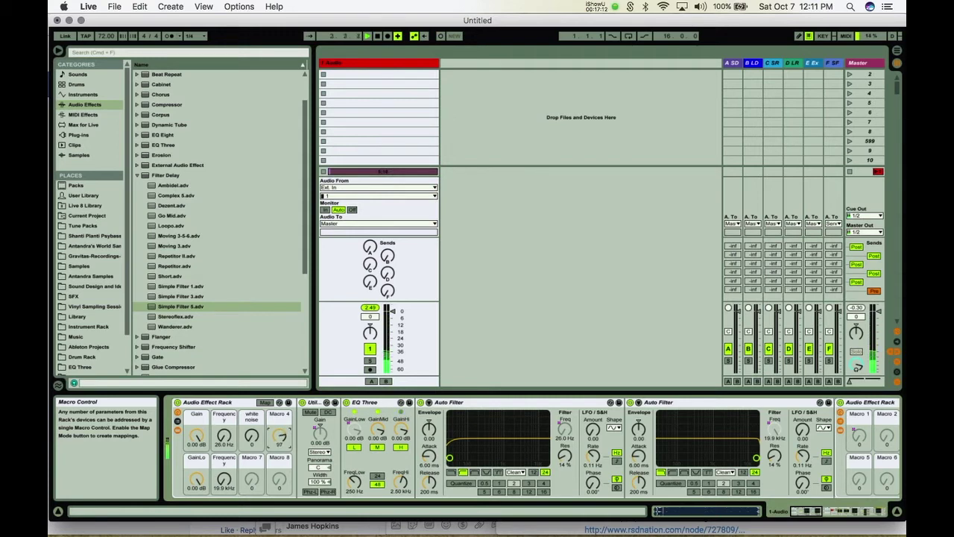
Set the delay's L+R feedback to 94 % and its bandpass filter to 3.55 kHz with a bandwidth of 9.00.
{"action": "scroll", "coordinate": [406, 467], "scroll_direction": "right", "scroll_amount": 5}
{"action": "scroll", "coordinate": [406, 467], "scroll_direction": "right", "scroll_amount": 5}
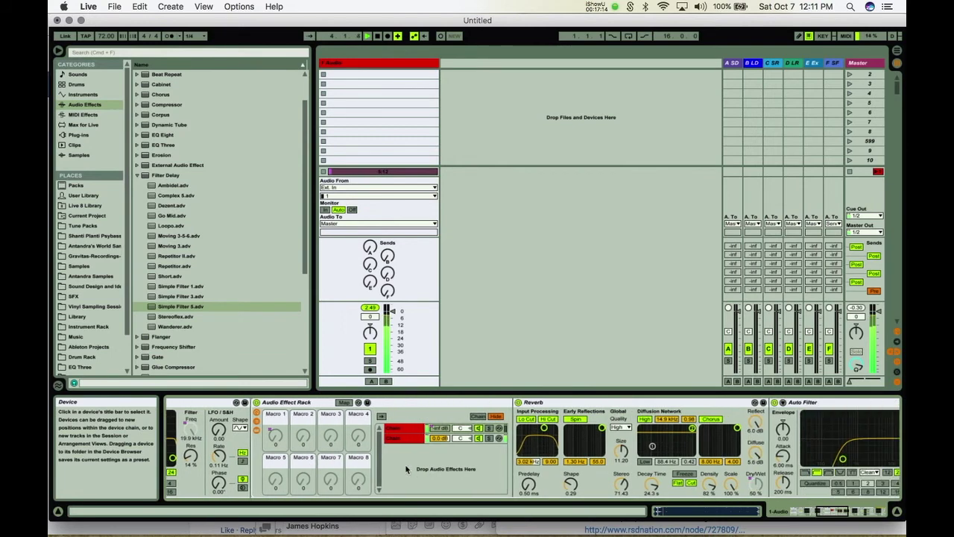
{"action": "scroll", "coordinate": [402, 457], "scroll_direction": "right", "scroll_amount": 5}
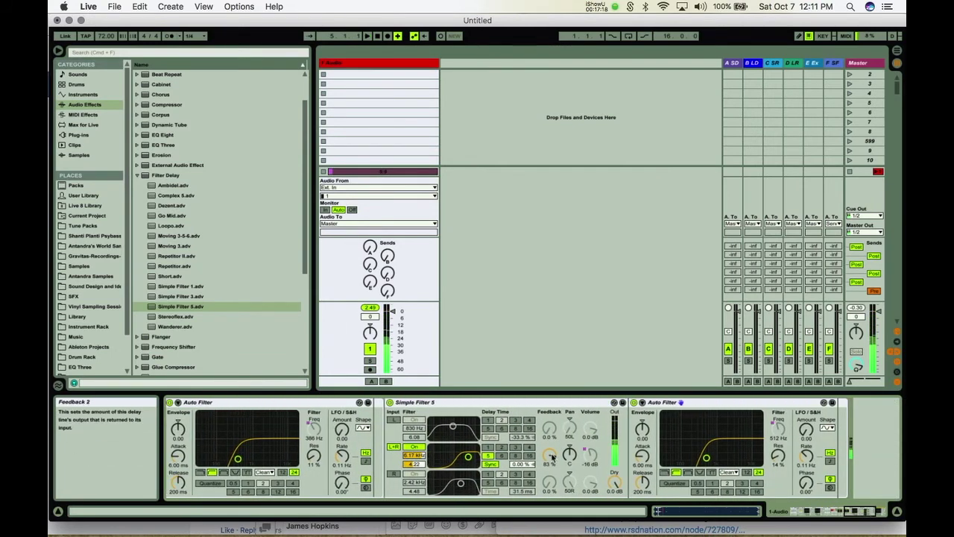
{"action": "scroll", "coordinate": [550, 453], "scroll_direction": "up", "scroll_amount": 3}
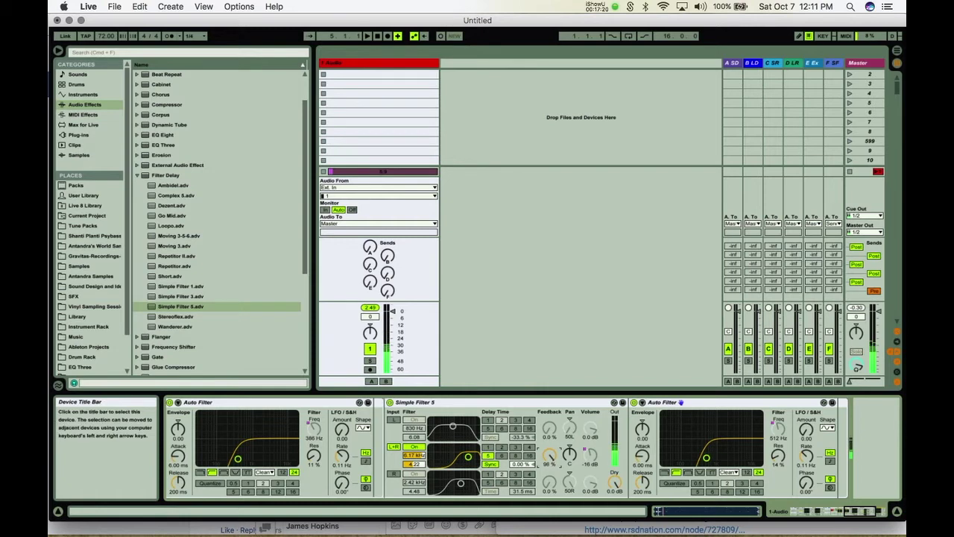
{"action": "scroll", "coordinate": [549, 453], "scroll_direction": "down", "scroll_amount": 1}
{"action": "left_click_drag", "start_coordinate": [468, 457], "coordinate": [464, 447]}
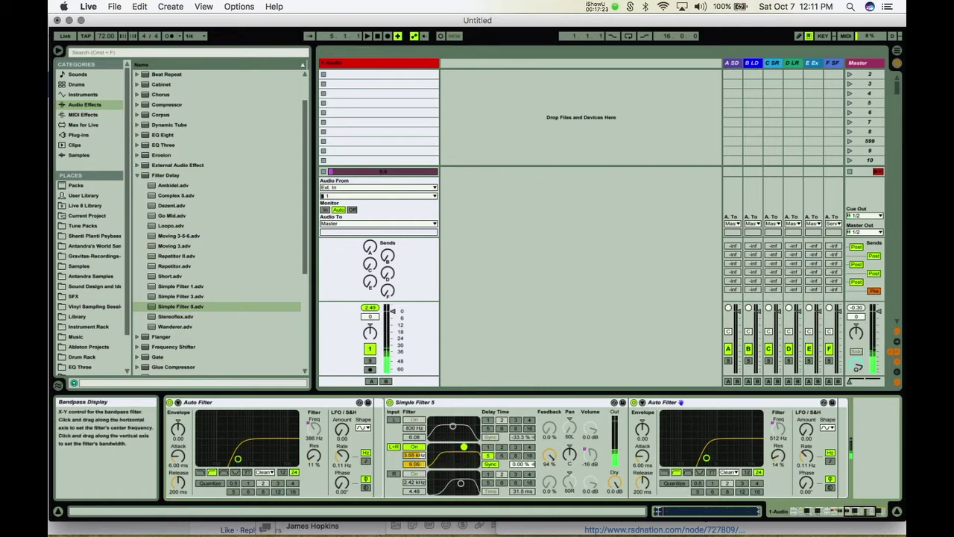
Audition the adjusted delay by sweeping Macro 4 during playback, and finish with playback stopped and the macro at 0.
{"action": "key", "text": "space"}
{"action": "left_click", "coordinate": [488, 456]}
{"action": "left_click", "coordinate": [570, 475]}
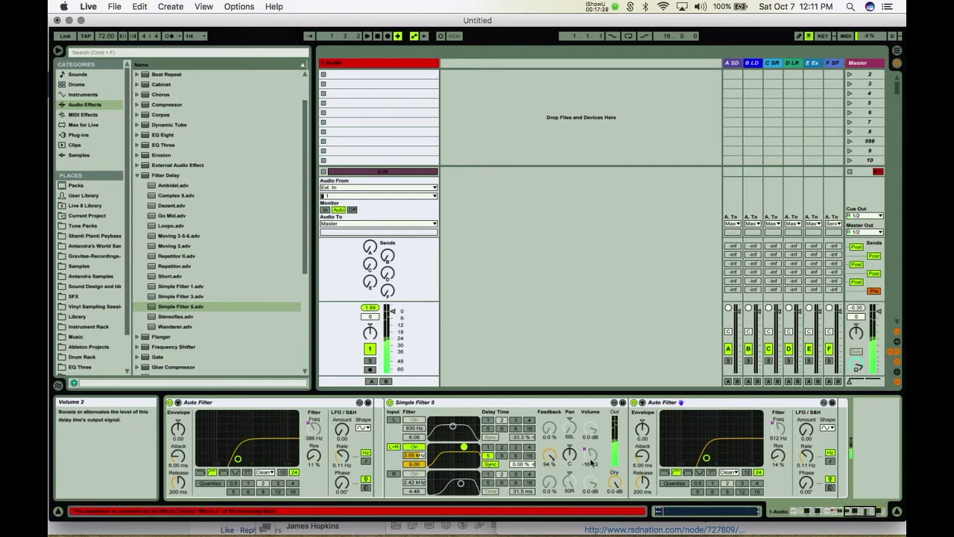
{"action": "left_click", "coordinate": [386, 408]}
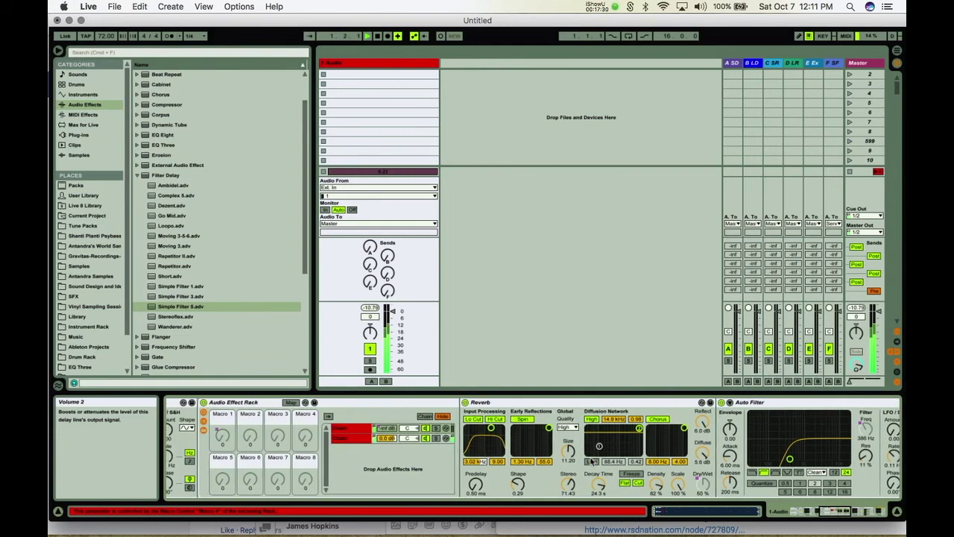
{"action": "scroll", "coordinate": [405, 480], "scroll_direction": "left", "scroll_amount": 10}
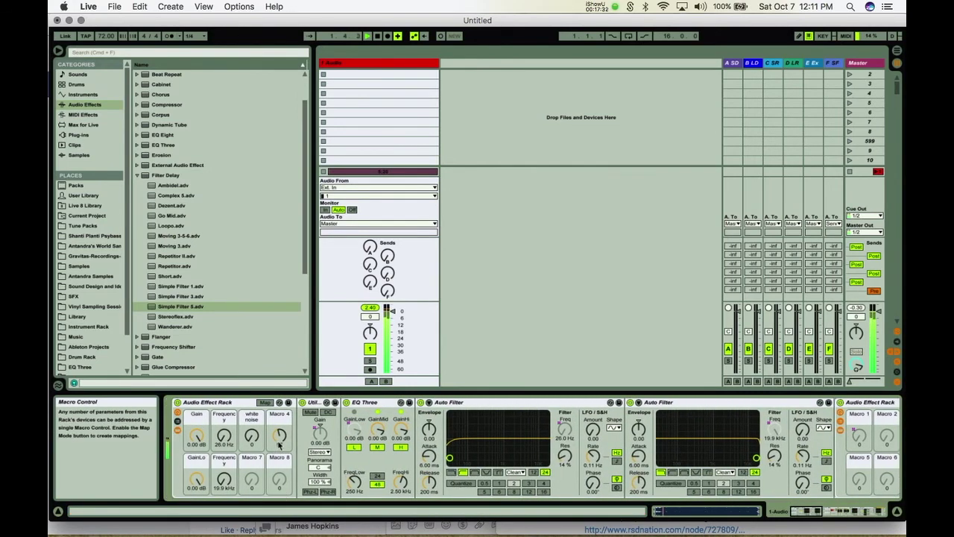
{"action": "left_click_drag", "start_coordinate": [280, 436], "coordinate": [279, 435]}
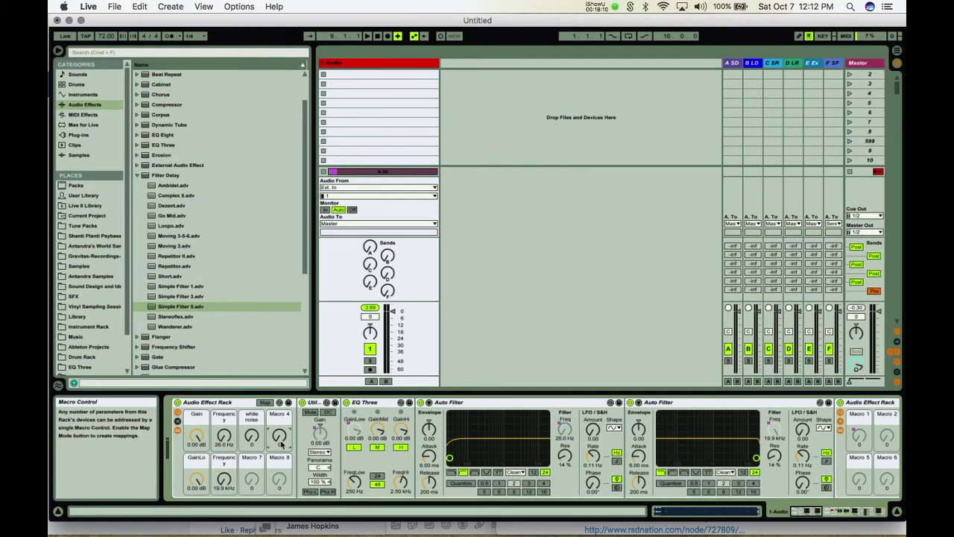
{"action": "left_click_drag", "start_coordinate": [280, 437], "coordinate": [284, 440]}
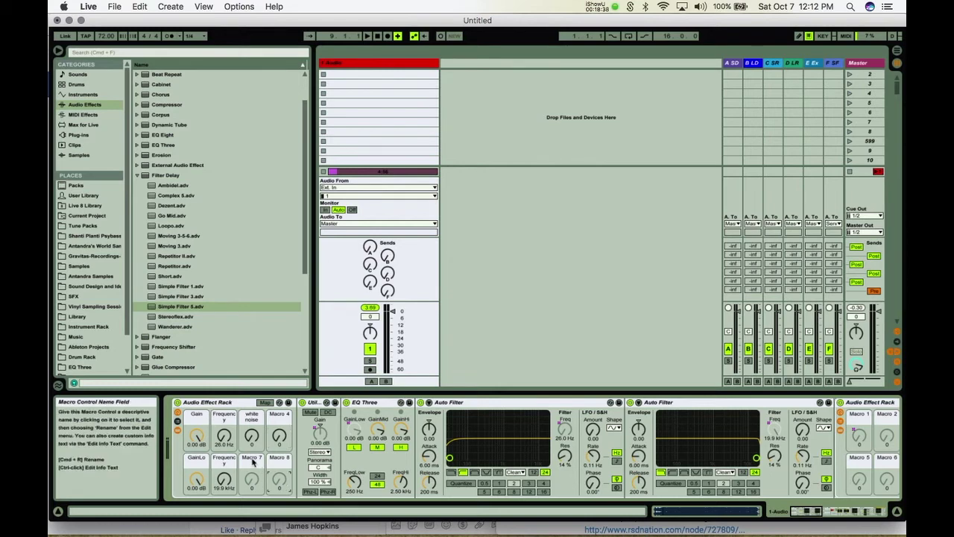
Add a Beat Repeat after the last Auto Filter in the rack's device chain.
{"action": "left_click", "coordinate": [253, 468]}
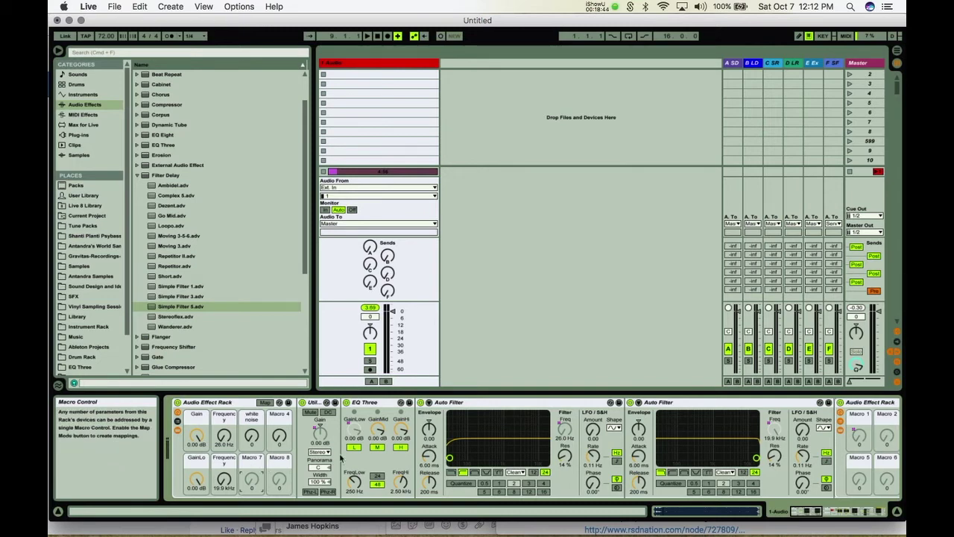
{"action": "scroll", "coordinate": [372, 458], "scroll_direction": "right", "scroll_amount": 10}
{"action": "scroll", "coordinate": [374, 459], "scroll_direction": "right", "scroll_amount": 10}
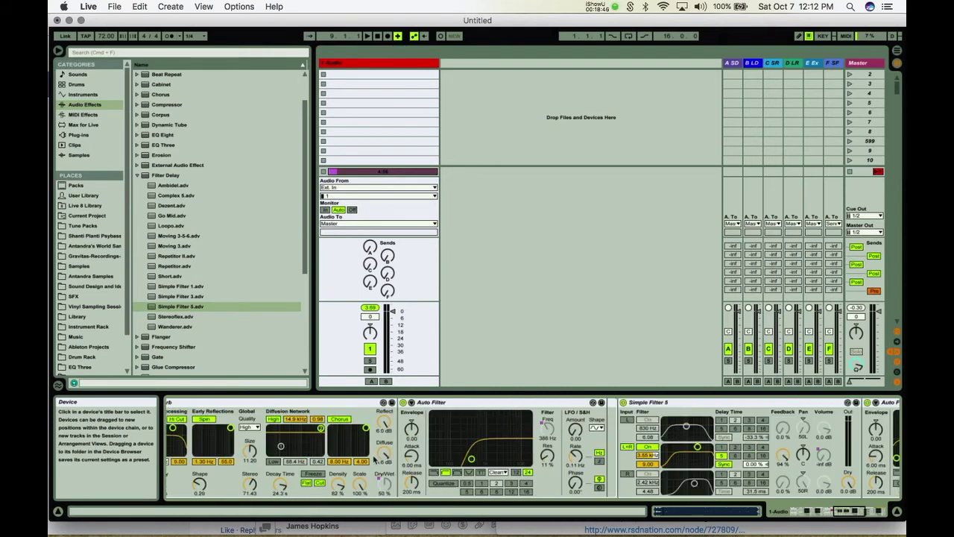
{"action": "left_click", "coordinate": [137, 176]}
{"action": "scroll", "coordinate": [138, 179], "scroll_direction": "up", "scroll_amount": 2}
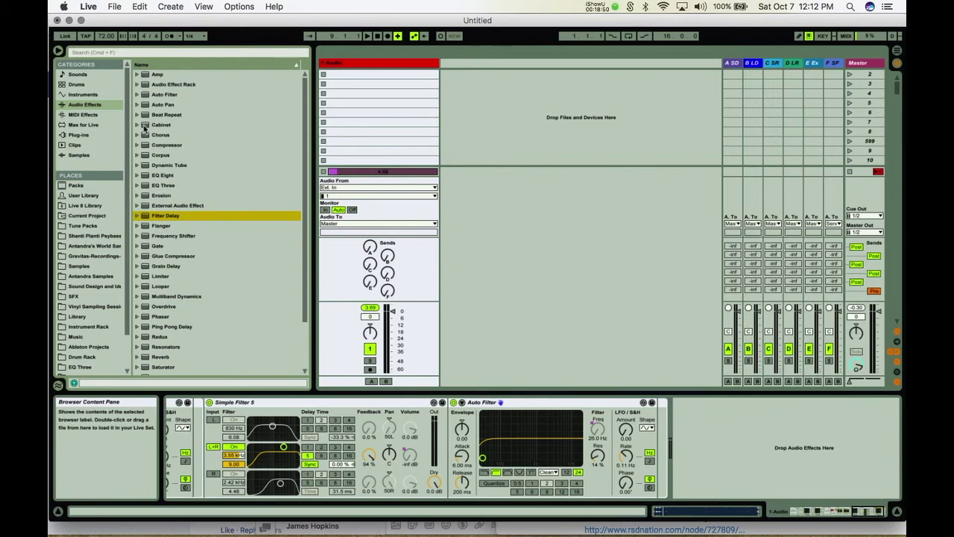
{"action": "left_click_drag", "start_coordinate": [164, 114], "coordinate": [659, 431]}
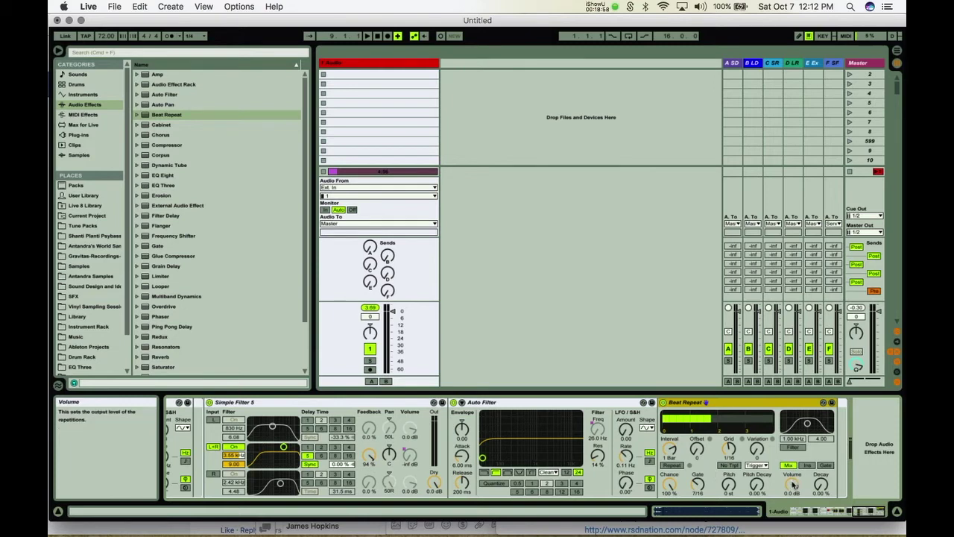
Lower the Beat Repeat's Volume to -inf dB during playback and map it to Macro 7.
{"action": "key", "text": "space"}
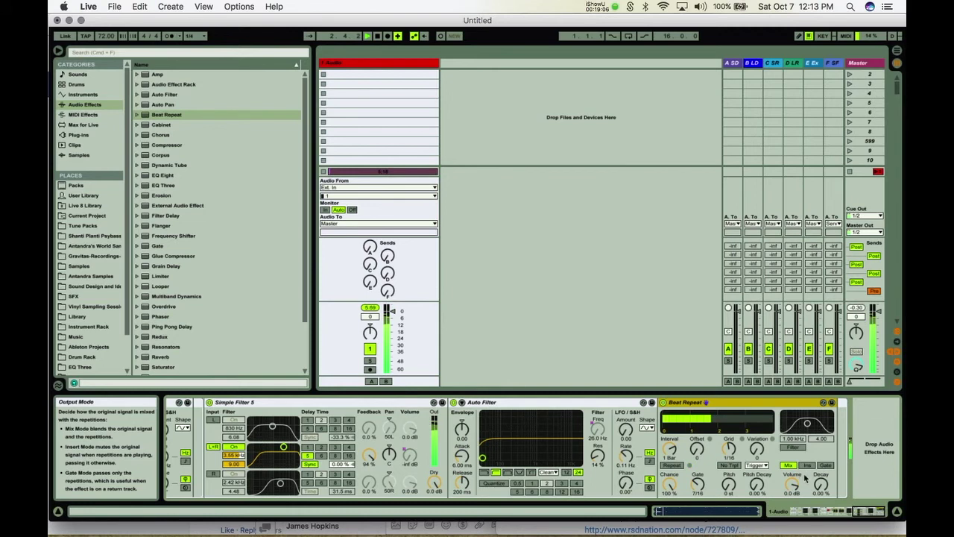
{"action": "left_click_drag", "start_coordinate": [796, 485], "coordinate": [798, 487]}
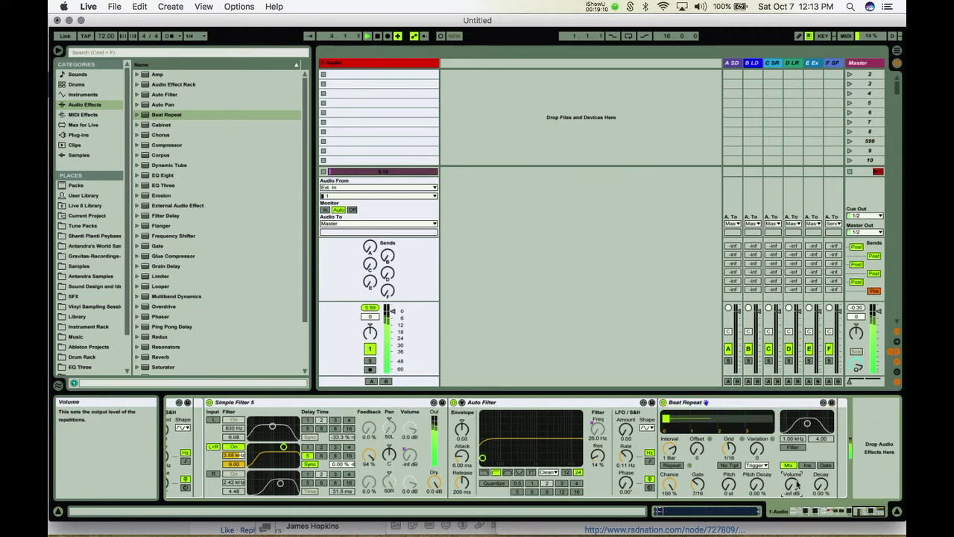
{"action": "right_click", "coordinate": [796, 485]}
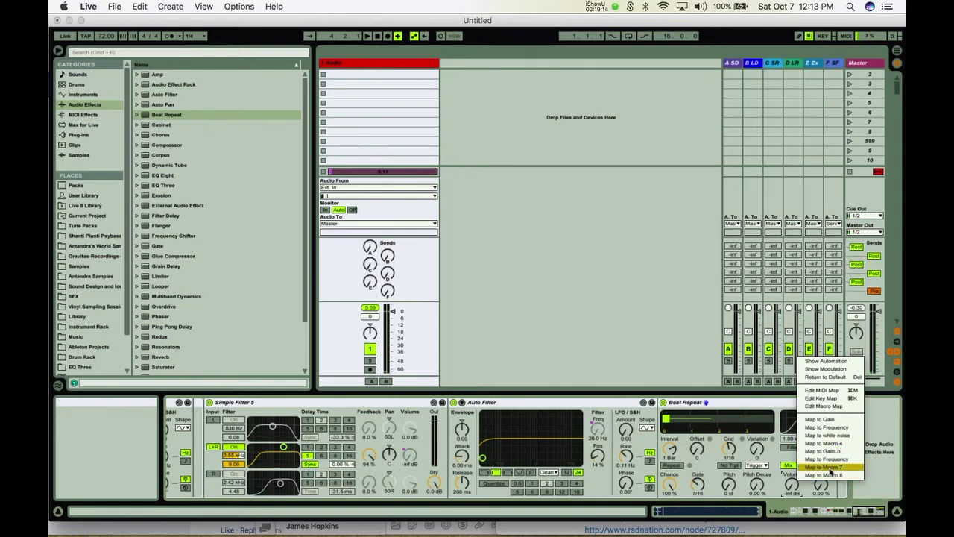
{"action": "left_click", "coordinate": [830, 472]}
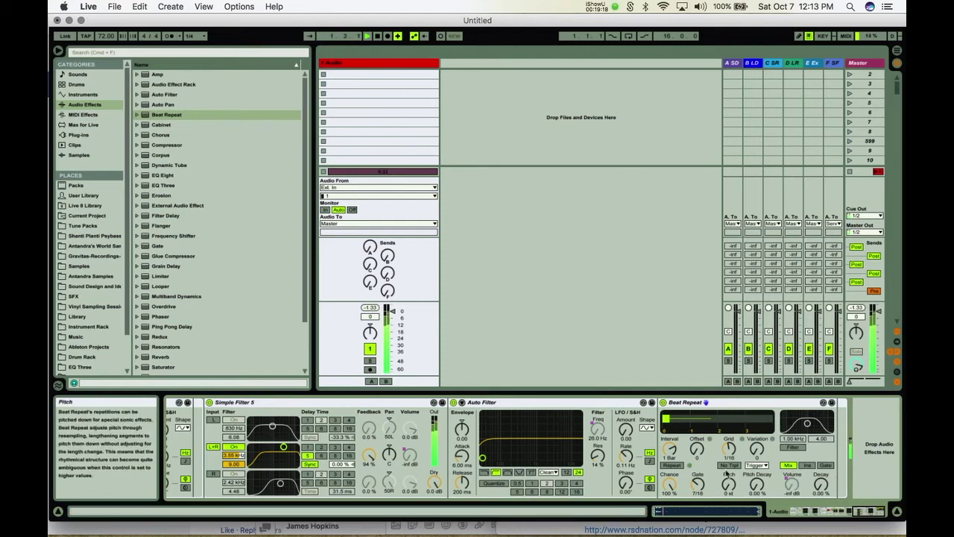
Set the Beat Repeat's interval to 1/16, offset to 4/16 and gate to 11/16, and raise the rack's Volume macro to 6.0 dB.
{"action": "left_click_drag", "start_coordinate": [731, 455], "coordinate": [701, 477]}
{"action": "scroll", "coordinate": [708, 488], "scroll_direction": "left", "scroll_amount": 15}
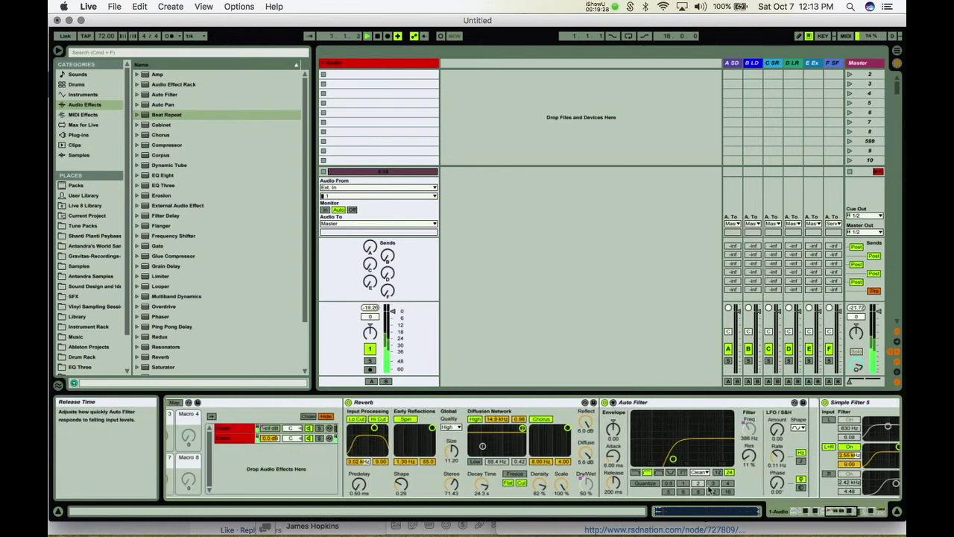
{"action": "scroll", "coordinate": [402, 486], "scroll_direction": "left", "scroll_amount": 6}
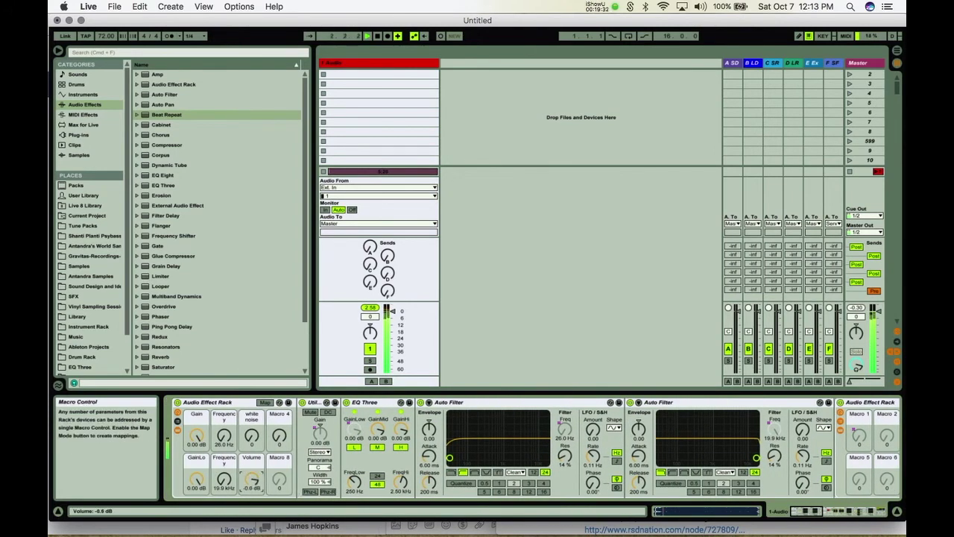
{"action": "scroll", "coordinate": [418, 484], "scroll_direction": "right", "scroll_amount": 15}
{"action": "scroll", "coordinate": [441, 485], "scroll_direction": "right", "scroll_amount": 8}
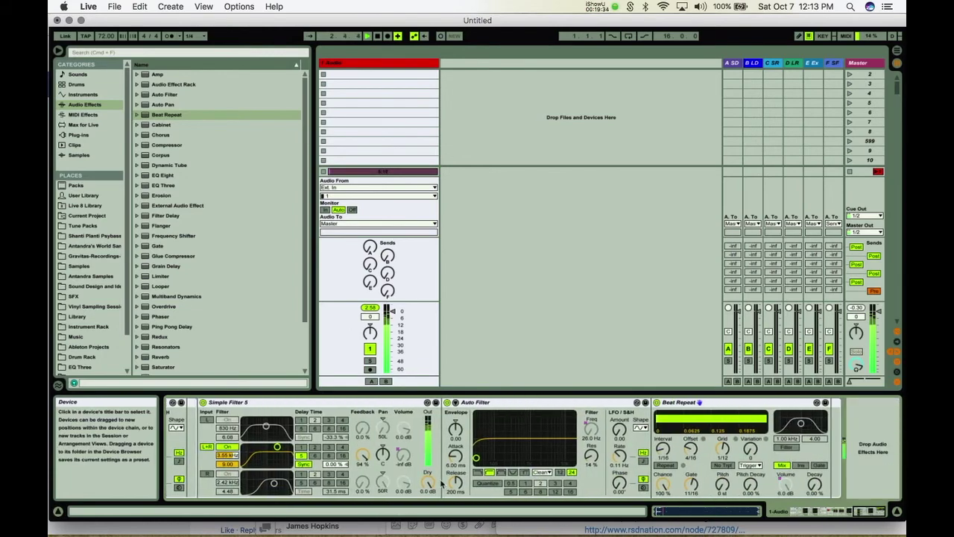
Set the Beat Repeat's interval to 1/8, offset to 8/16, grid to 1/32, variation to 6 and gate to 9/16 during playback.
{"action": "scroll", "coordinate": [722, 449], "scroll_direction": "down", "scroll_amount": 3}
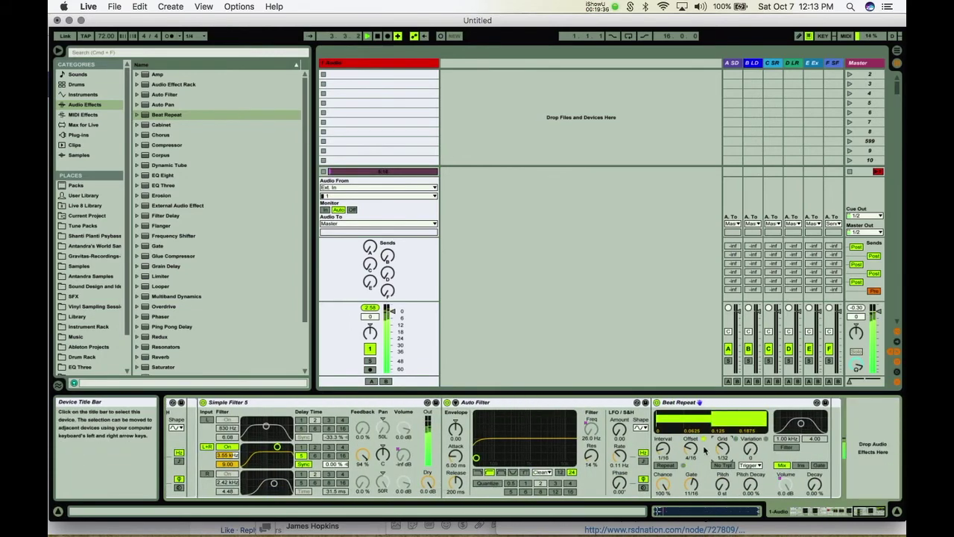
{"action": "scroll", "coordinate": [691, 448], "scroll_direction": "up", "scroll_amount": 4}
{"action": "scroll", "coordinate": [663, 448], "scroll_direction": "up", "scroll_amount": 3}
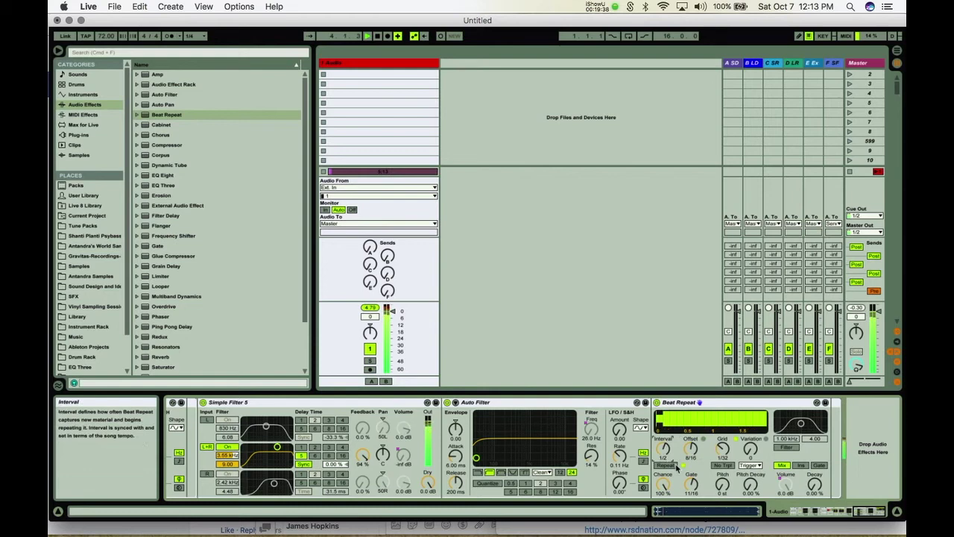
{"action": "scroll", "coordinate": [691, 484], "scroll_direction": "down", "scroll_amount": 2}
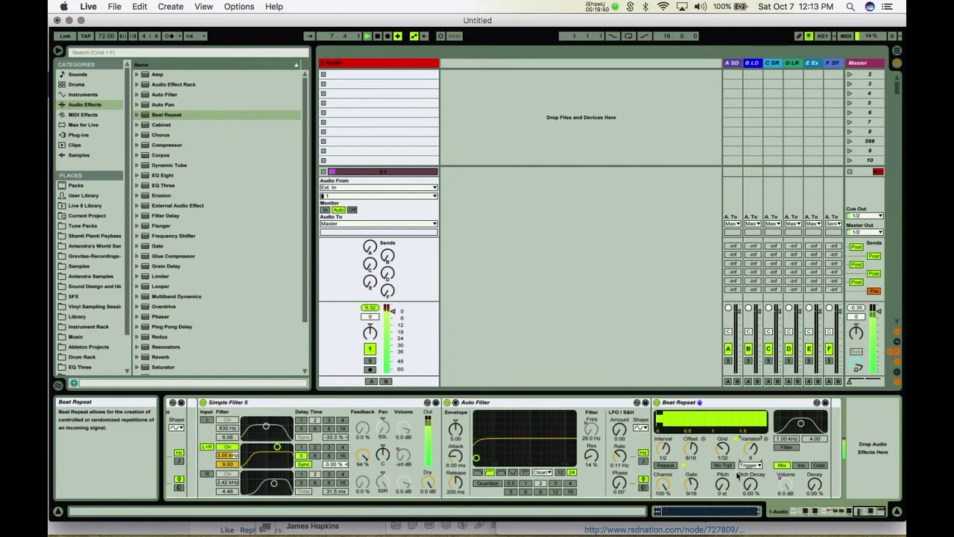
{"action": "scroll", "coordinate": [701, 475], "scroll_direction": "left", "scroll_amount": 3}
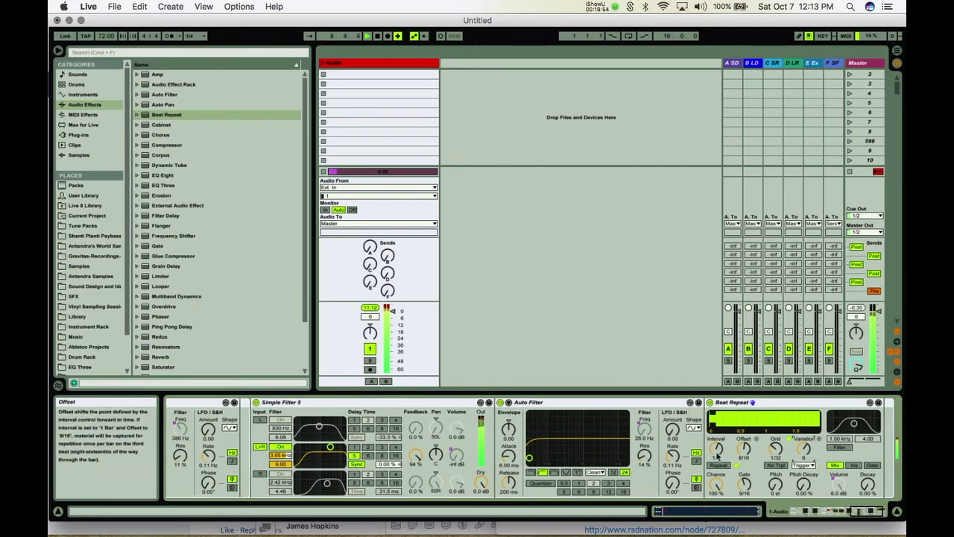
{"action": "left_click_drag", "start_coordinate": [718, 447], "coordinate": [717, 449]}
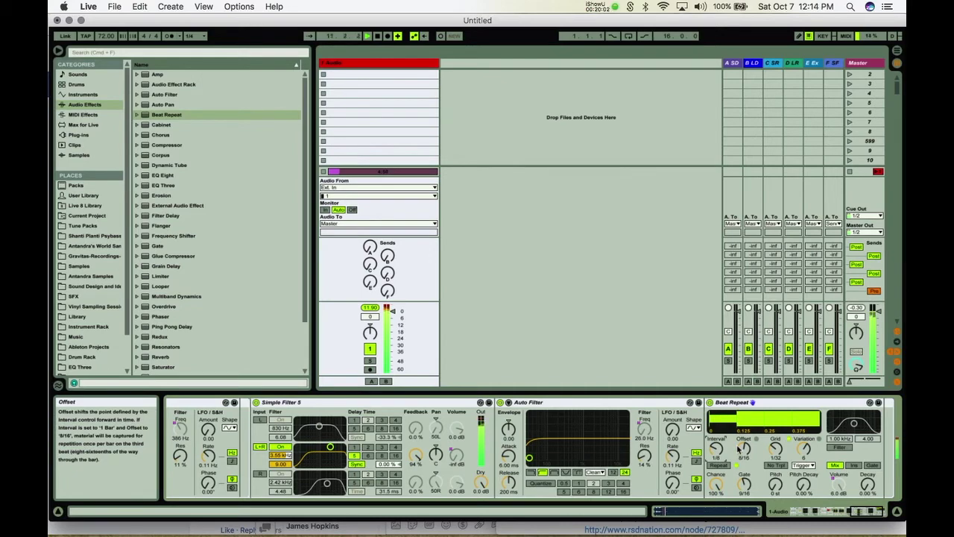
Lower the Volume macro to -inf dB, stop playback and limit the Beat Repeat Volume mapping to a maximum of 0.0 dB.
{"action": "scroll", "coordinate": [738, 450], "scroll_direction": "left", "scroll_amount": 5}
{"action": "scroll", "coordinate": [395, 457], "scroll_direction": "left", "scroll_amount": 2}
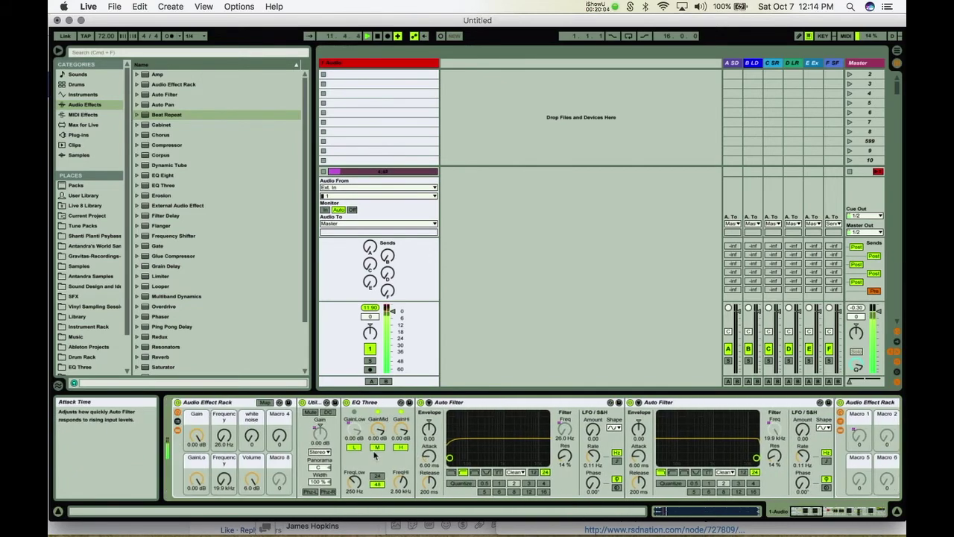
{"action": "left_click_drag", "start_coordinate": [252, 477], "coordinate": [252, 483]}
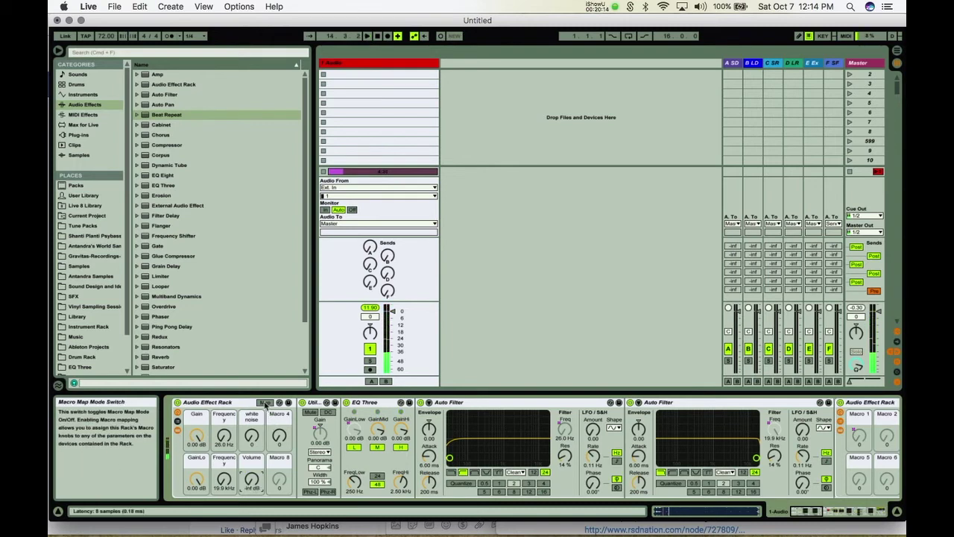
{"action": "left_click", "coordinate": [264, 404]}
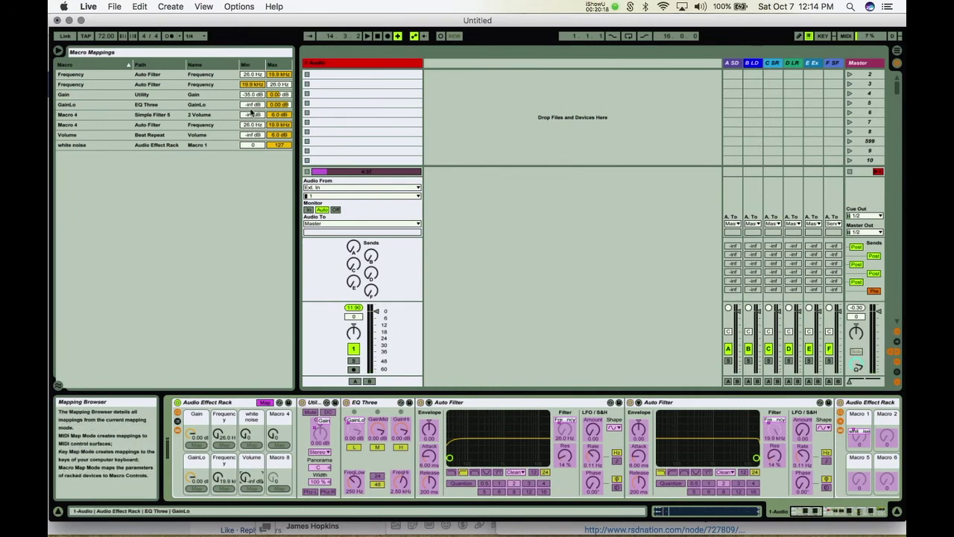
{"action": "left_click", "coordinate": [253, 114]}
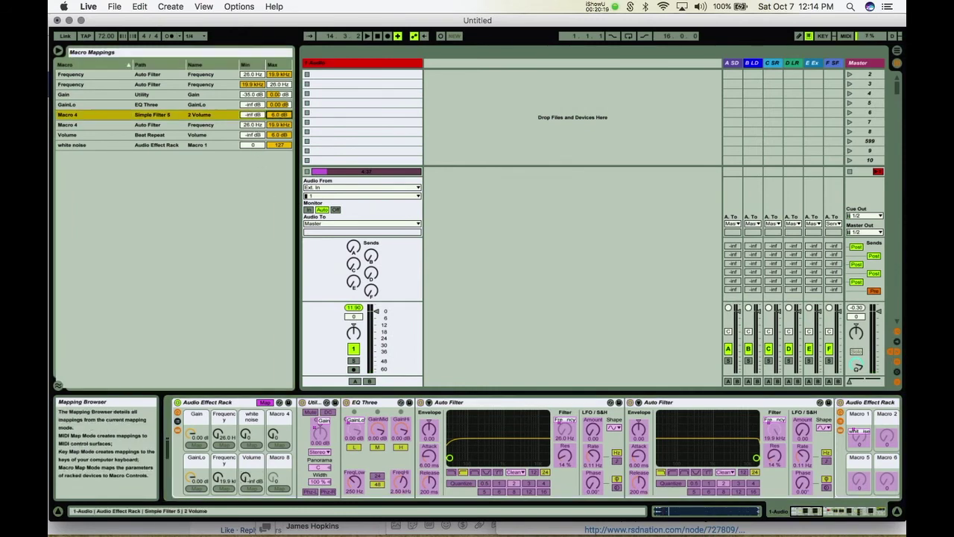
{"action": "left_click", "coordinate": [279, 138]}
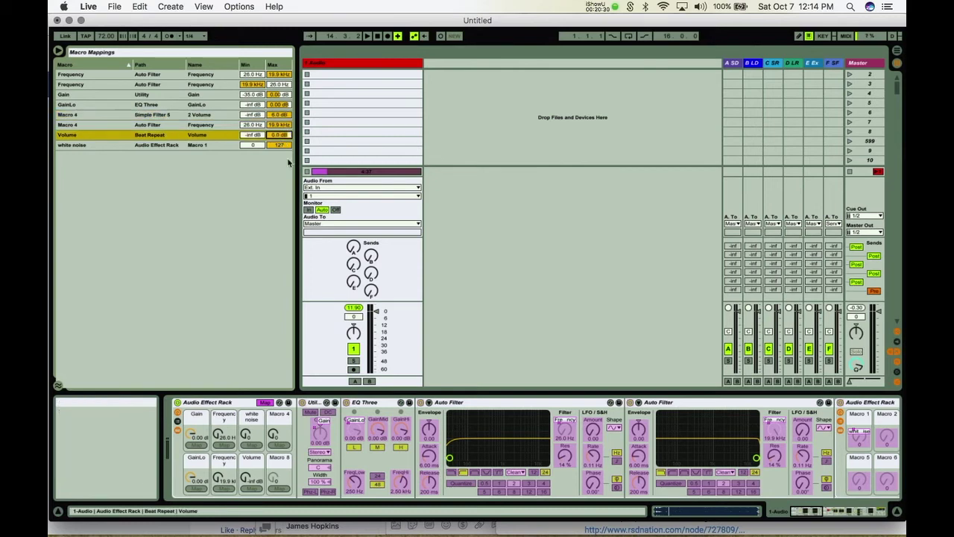
{"action": "left_click", "coordinate": [265, 404]}
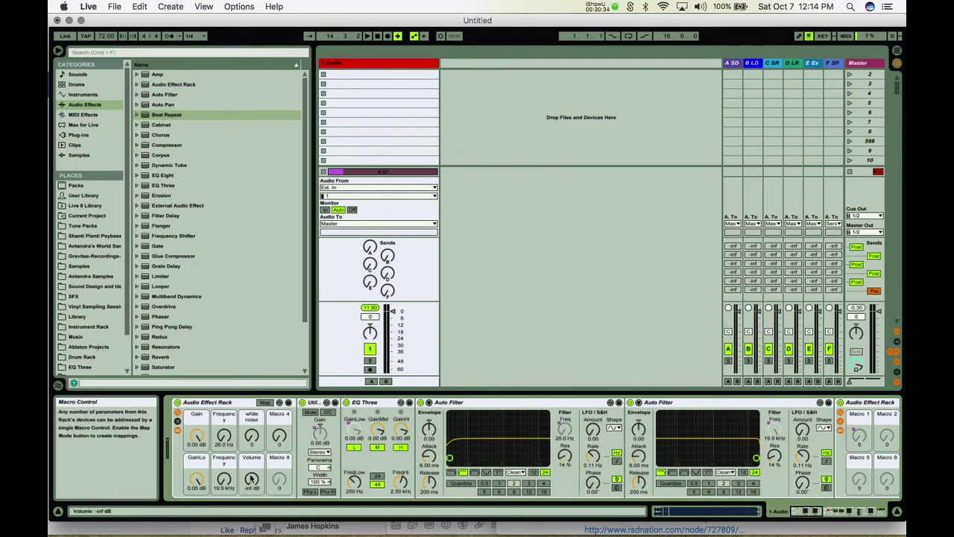
Audition the Beat Repeat during playback by sweeping the Volume macro between -inf dB and 0.0 dB.
{"action": "key", "text": "space"}
{"action": "mouse_move", "coordinate": [252, 485]}
{"action": "left_mouse_down"}
{"action": "mouse_move", "coordinate": [253, 476]}
{"action": "mouse_move", "coordinate": [251, 485]}
{"action": "left_mouse_up"}
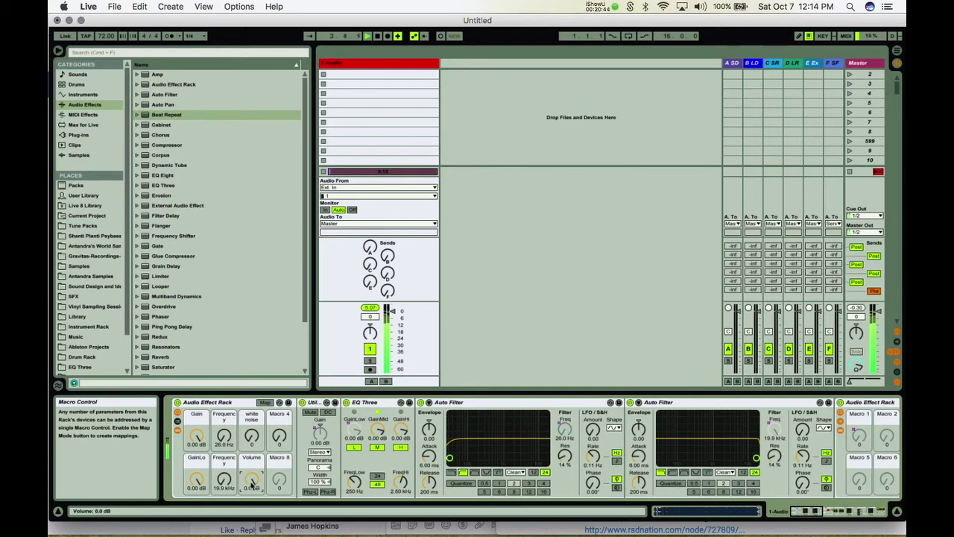
{"action": "left_click_drag", "start_coordinate": [252, 484], "coordinate": [252, 482]}
Set the Beat Repeat's grid to 1/16 and audition it with the Volume macro, ending at -inf dB with playback stopped.
{"action": "scroll", "coordinate": [254, 483], "scroll_direction": "right", "scroll_amount": 10}
{"action": "scroll", "coordinate": [282, 483], "scroll_direction": "right", "scroll_amount": 10}
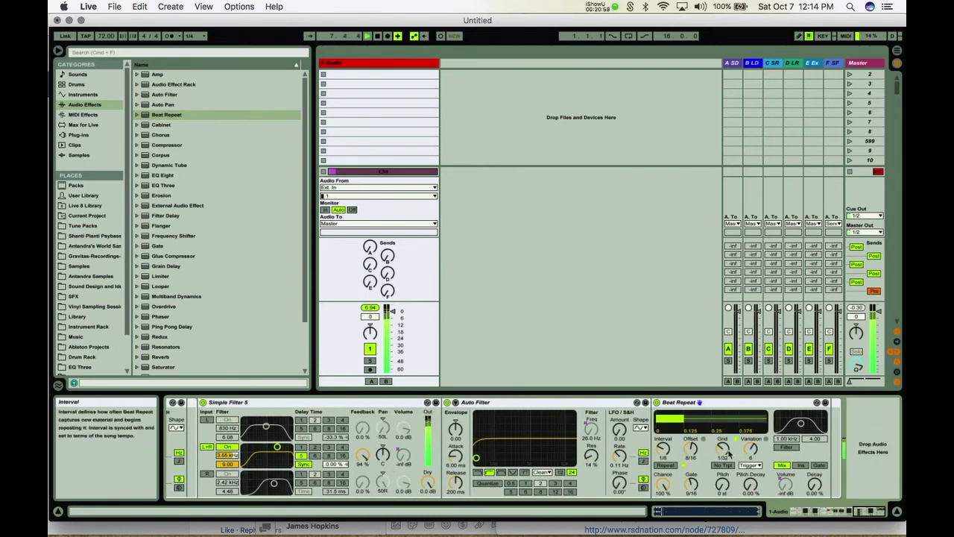
{"action": "left_click_drag", "start_coordinate": [729, 452], "coordinate": [724, 446]}
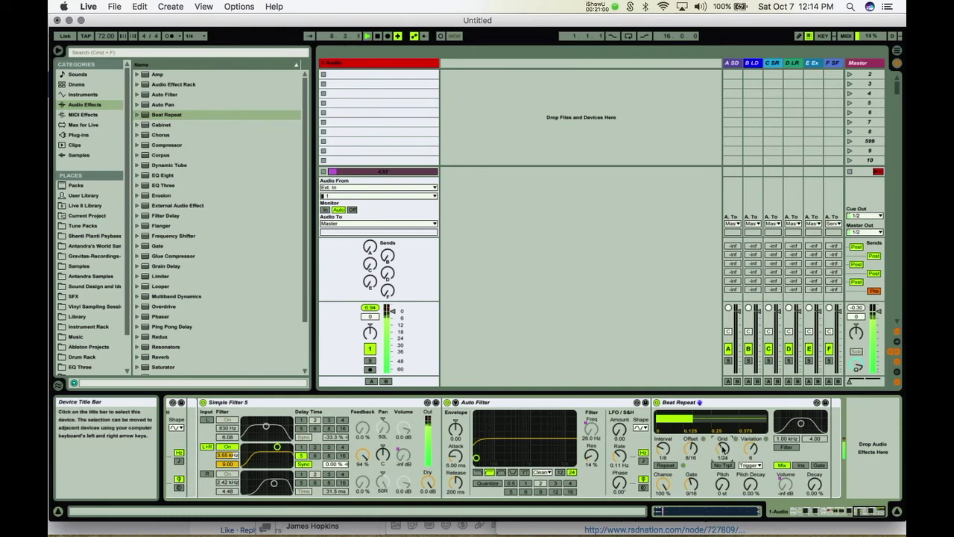
{"action": "scroll", "coordinate": [272, 486], "scroll_direction": "left", "scroll_amount": 15}
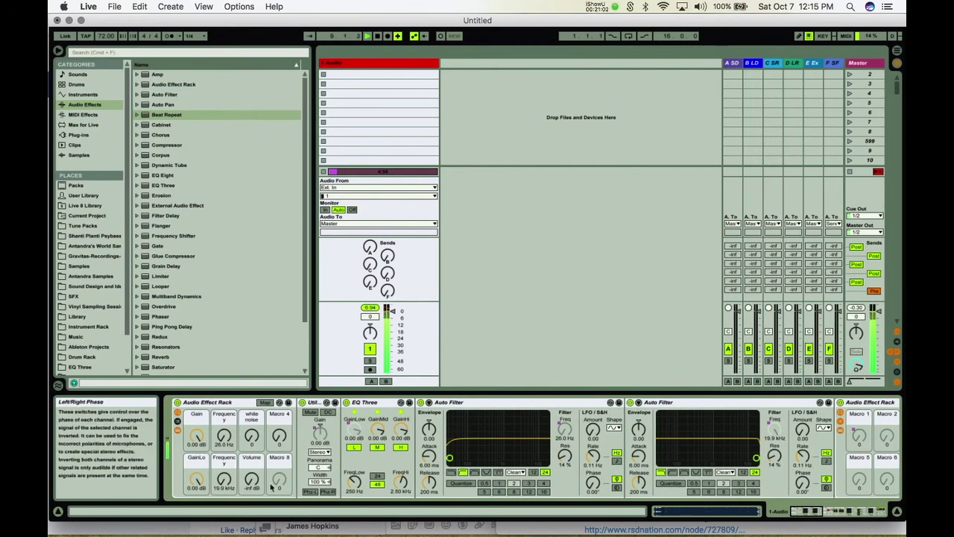
{"action": "left_click_drag", "start_coordinate": [254, 483], "coordinate": [254, 454]}
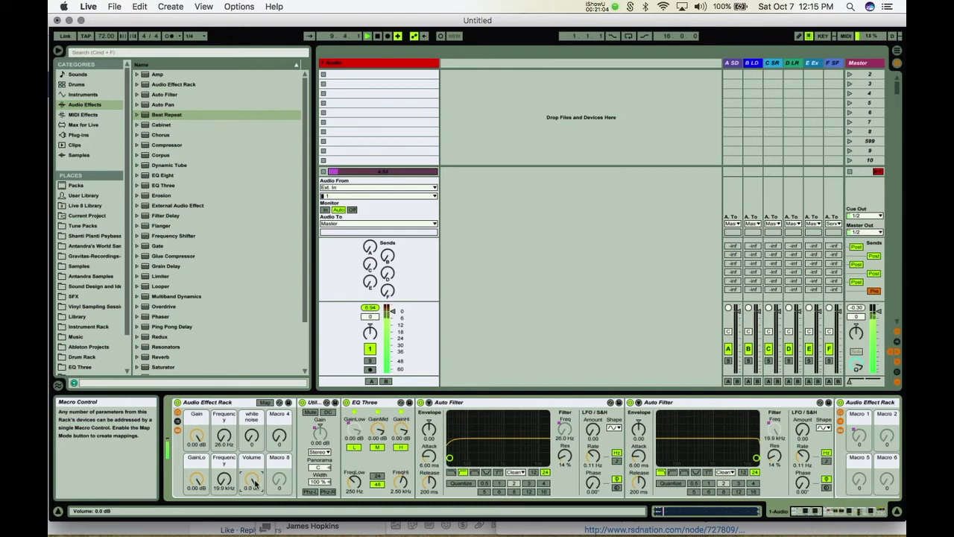
{"action": "left_click_drag", "start_coordinate": [254, 483], "coordinate": [256, 510]}
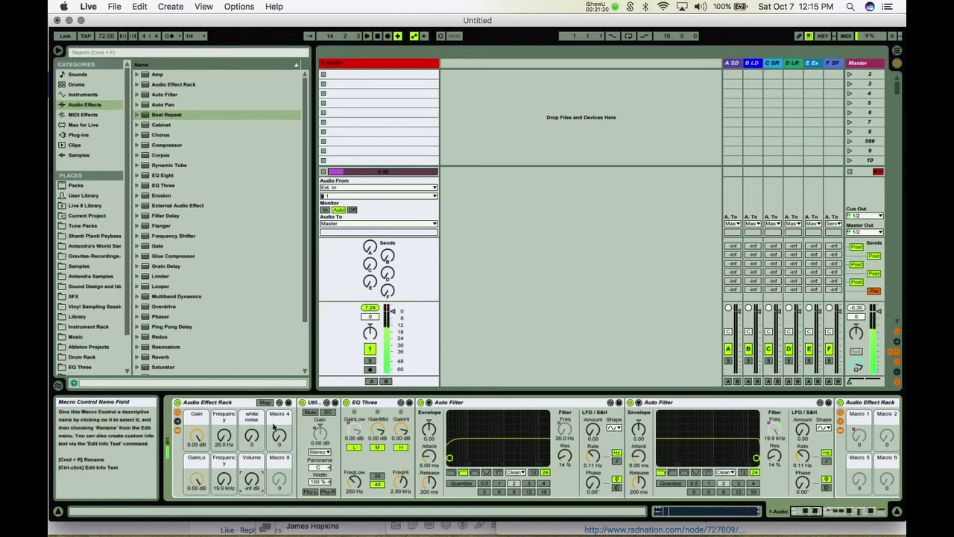
Show the outer Audio Effect Rack's chain list together with its chain select zone editor.
{"action": "left_click", "coordinate": [177, 422]}
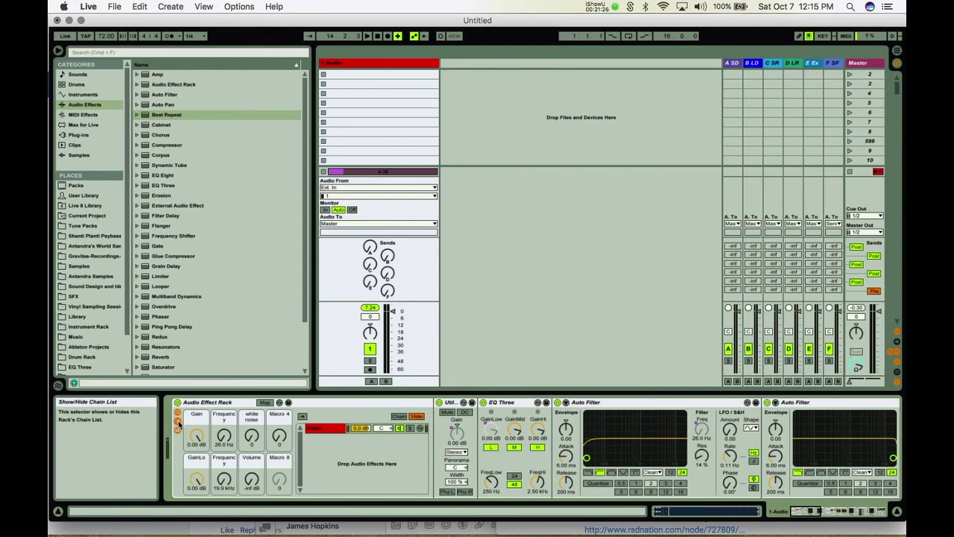
{"action": "left_click", "coordinate": [178, 422]}
{"action": "left_click", "coordinate": [178, 424]}
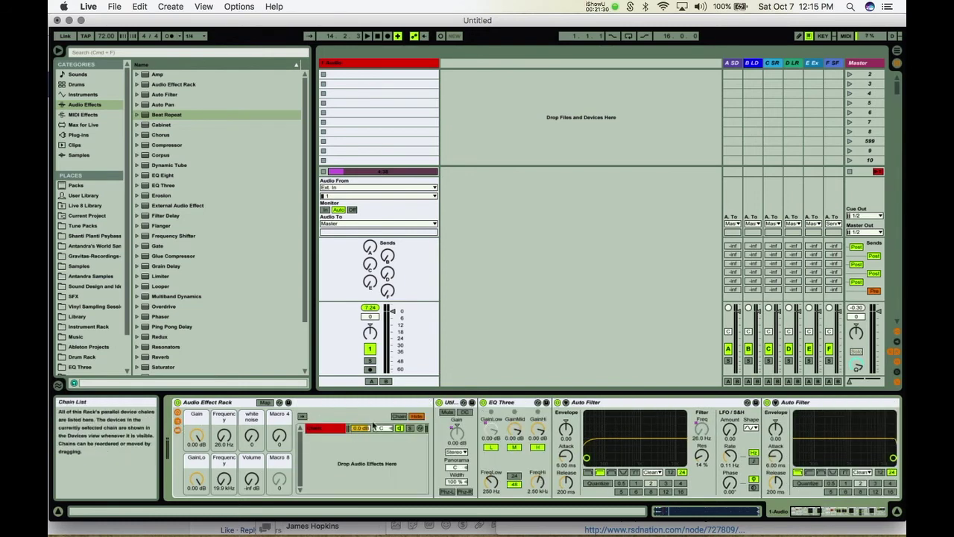
{"action": "left_click", "coordinate": [403, 418]}
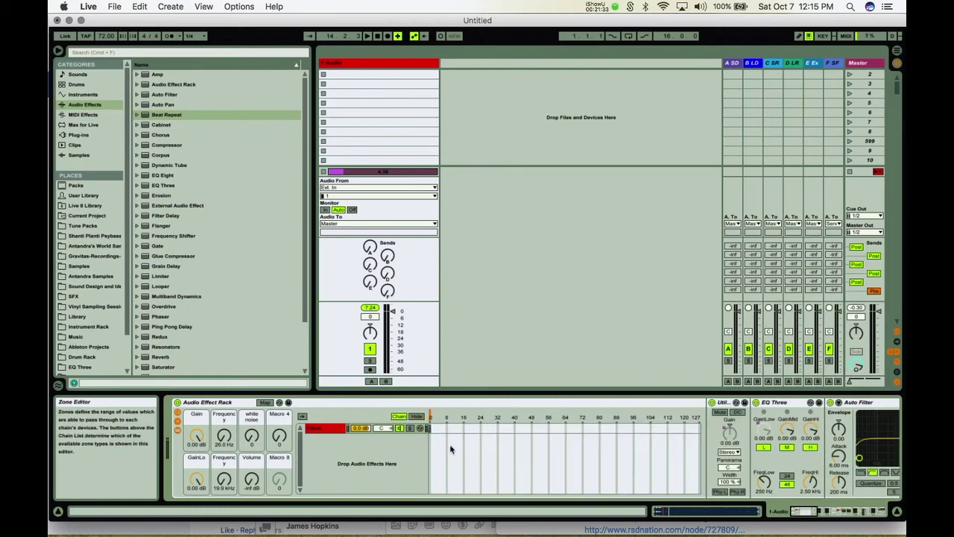
Duplicate the rack's chain and extend both chains' select zones over the full range from 0 to 127.
{"action": "left_click", "coordinate": [400, 444]}
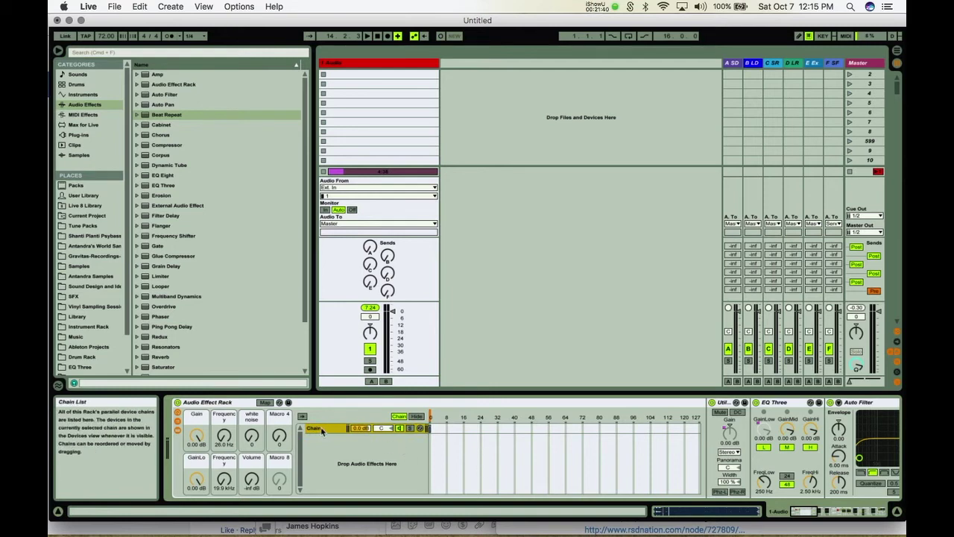
{"action": "key", "text": "super+d"}
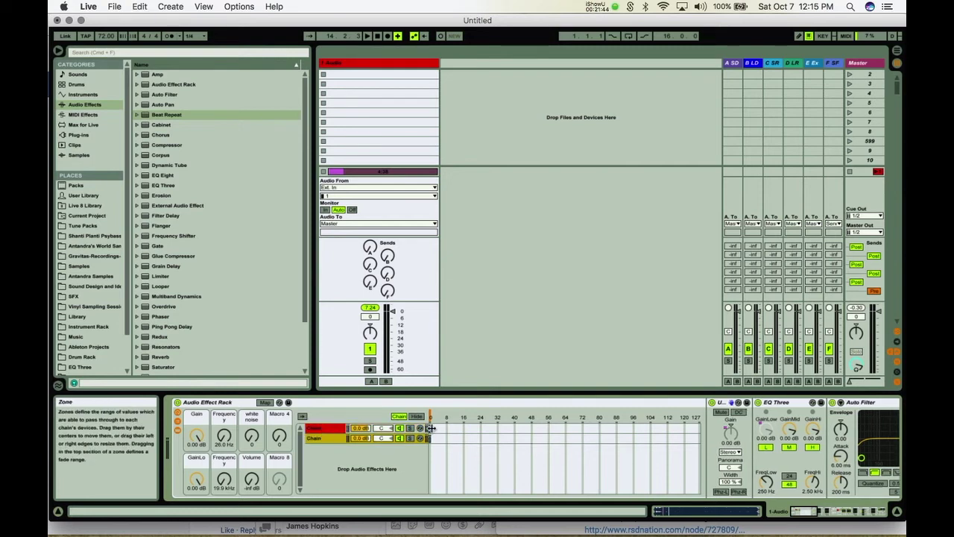
{"action": "left_click_drag", "start_coordinate": [430, 428], "coordinate": [772, 395]}
{"action": "mouse_move", "coordinate": [701, 427]}
{"action": "left_mouse_down"}
{"action": "mouse_move", "coordinate": [415, 414]}
{"action": "mouse_move", "coordinate": [469, 438]}
{"action": "mouse_move", "coordinate": [699, 438]}
{"action": "left_mouse_up"}
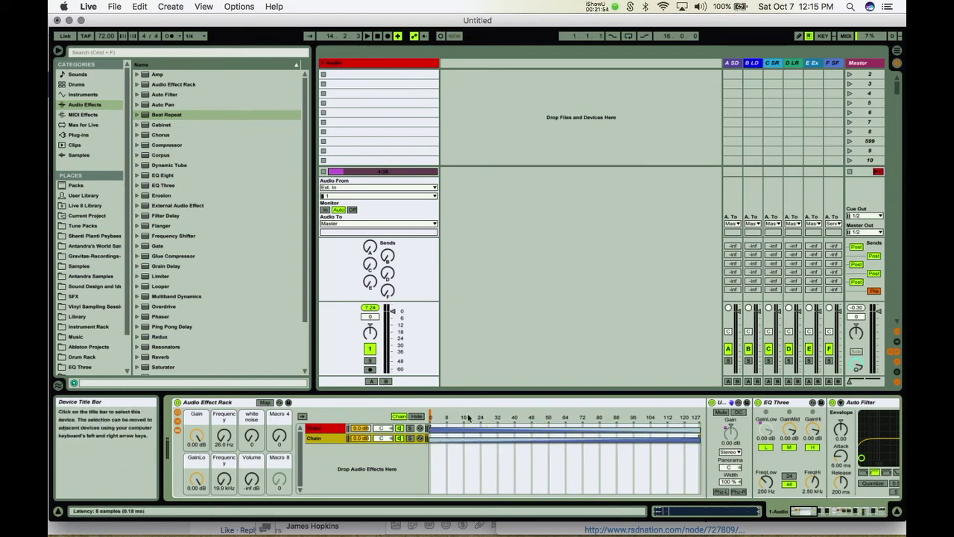
{"action": "right_click", "coordinate": [432, 420]}
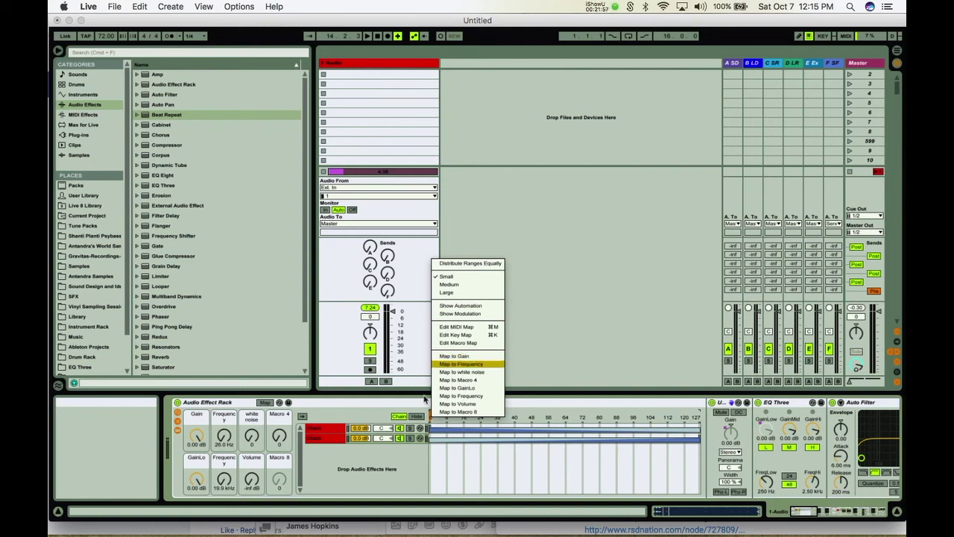
{"action": "left_click", "coordinate": [407, 413]}
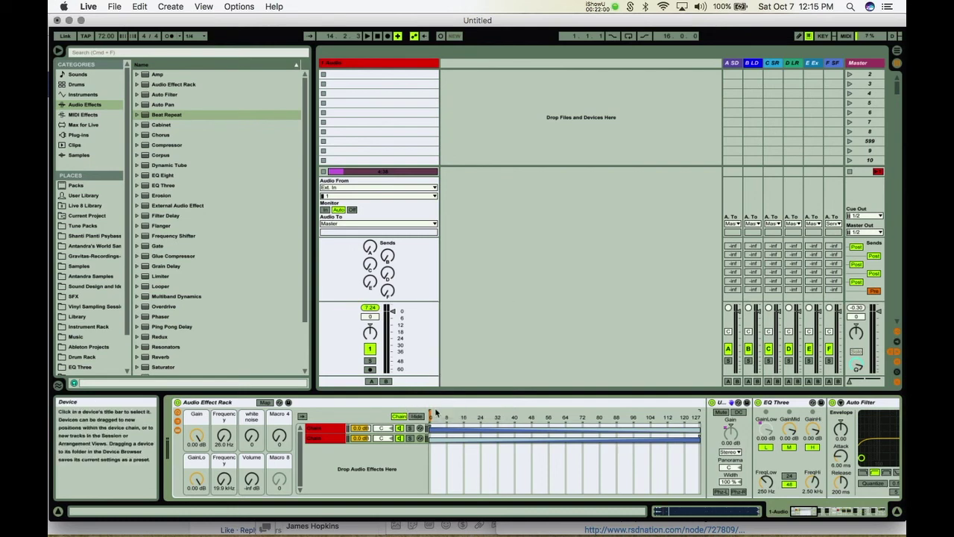
{"action": "mouse_move", "coordinate": [431, 415]}
{"action": "left_mouse_down"}
{"action": "mouse_move", "coordinate": [699, 415]}
{"action": "mouse_move", "coordinate": [499, 415]}
{"action": "left_mouse_up"}
{"action": "left_click_drag", "start_coordinate": [698, 415], "coordinate": [430, 415]}
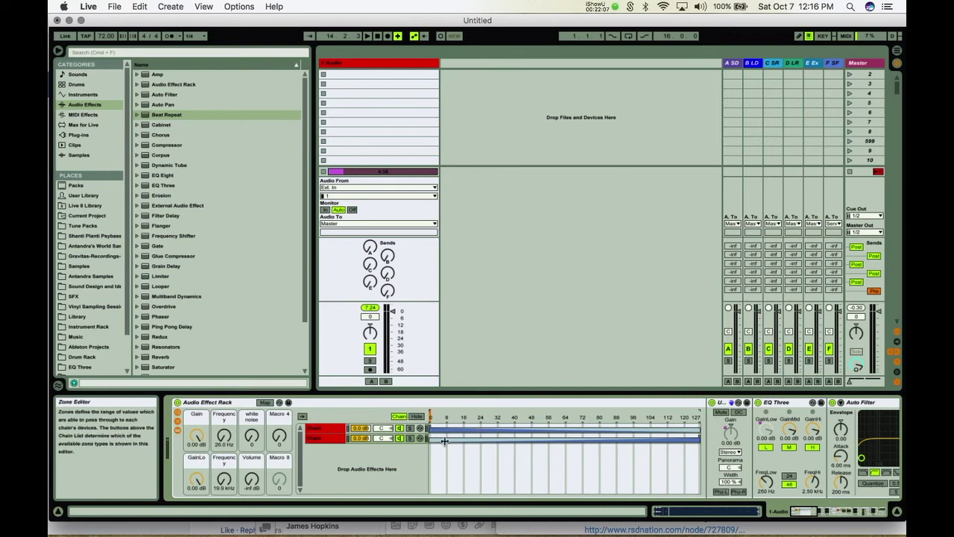
{"action": "left_click_drag", "start_coordinate": [699, 428], "coordinate": [422, 450]}
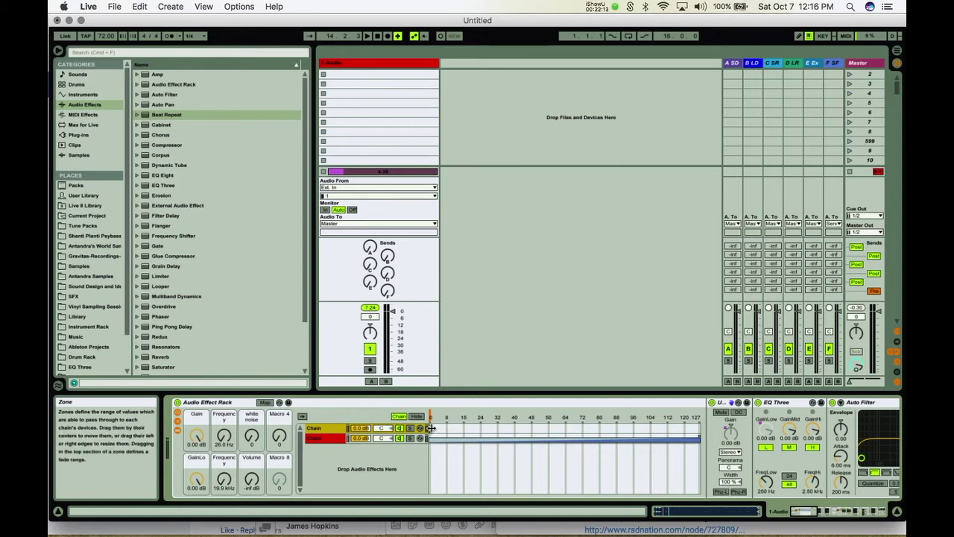
{"action": "left_click_drag", "start_coordinate": [430, 429], "coordinate": [699, 430]}
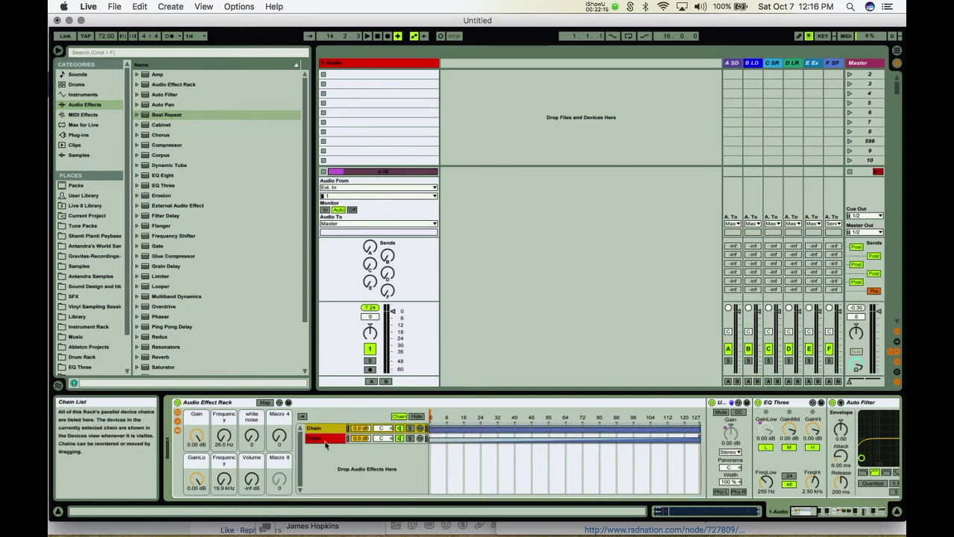
Remove every device except Beat Repeat from the rack's second chain.
{"action": "left_click", "coordinate": [675, 439]}
{"action": "scroll", "coordinate": [641, 417], "scroll_direction": "right", "scroll_amount": 10}
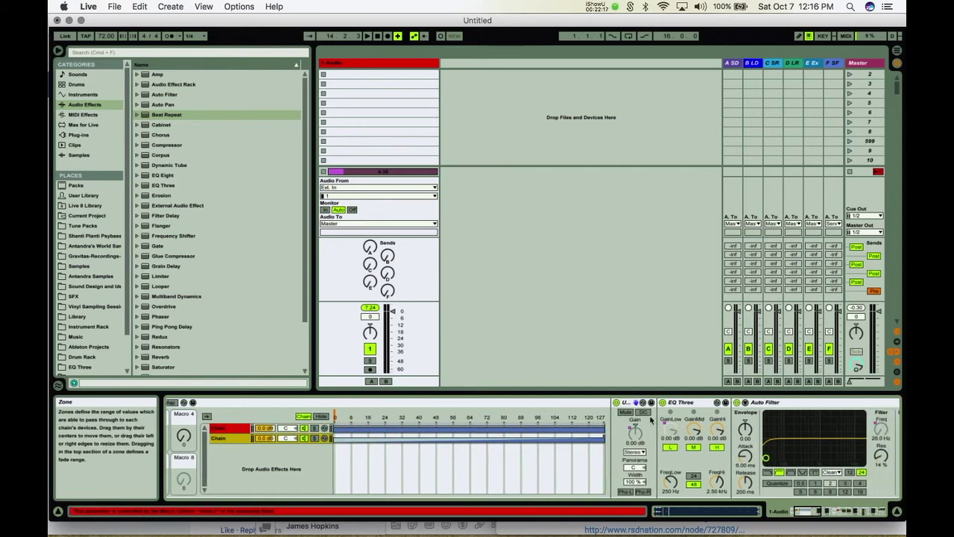
{"action": "scroll", "coordinate": [628, 406], "scroll_direction": "right", "scroll_amount": 15}
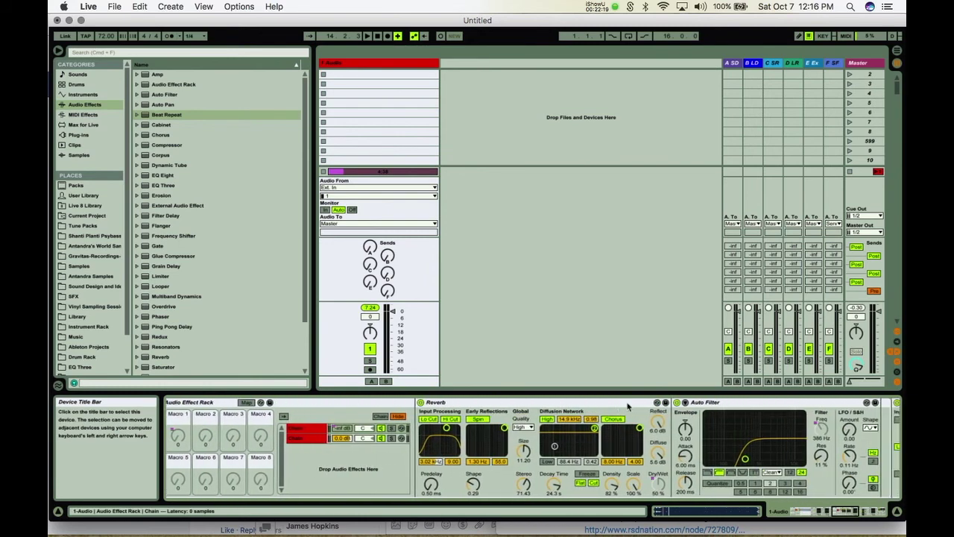
{"action": "scroll", "coordinate": [627, 407], "scroll_direction": "right", "scroll_amount": 10}
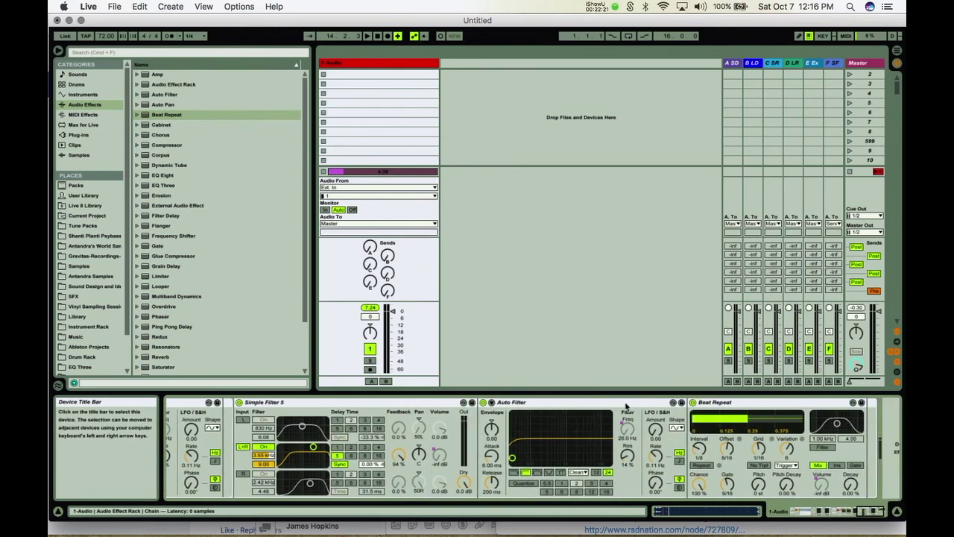
{"action": "scroll", "coordinate": [597, 405], "scroll_direction": "right", "scroll_amount": 5}
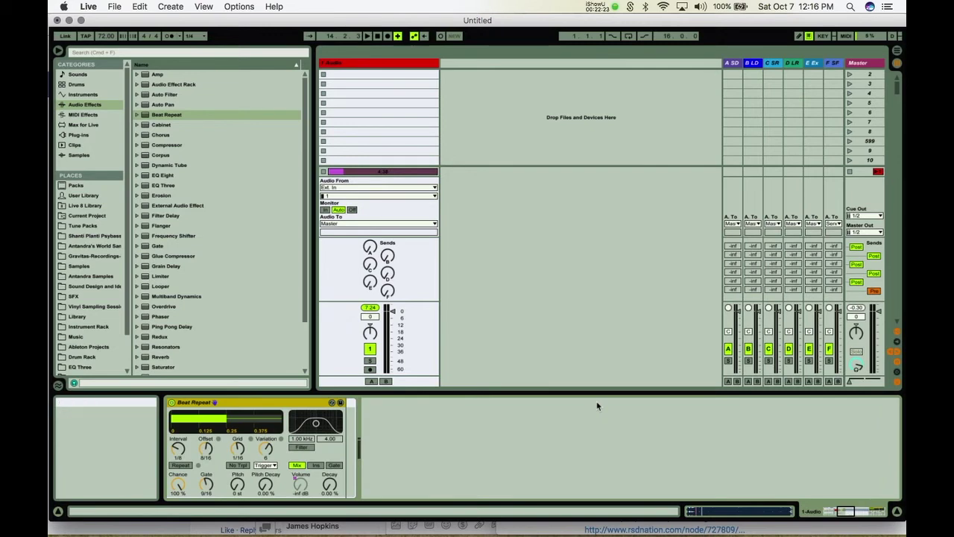
{"action": "scroll", "coordinate": [597, 406], "scroll_direction": "left", "scroll_amount": 15}
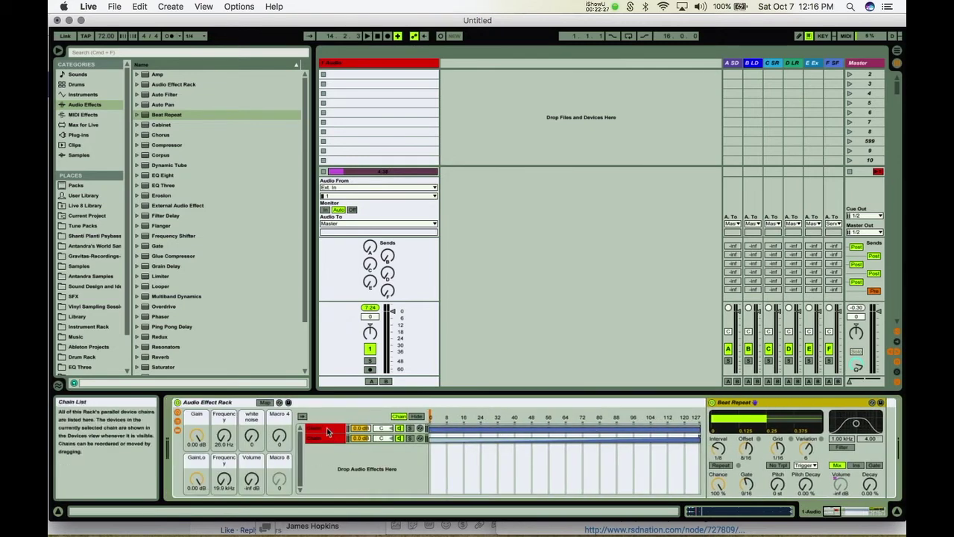
Delete the Beat Repeat from the end of the rack's first chain.
{"action": "left_click", "coordinate": [383, 438]}
{"action": "scroll", "coordinate": [430, 456], "scroll_direction": "right", "scroll_amount": 15}
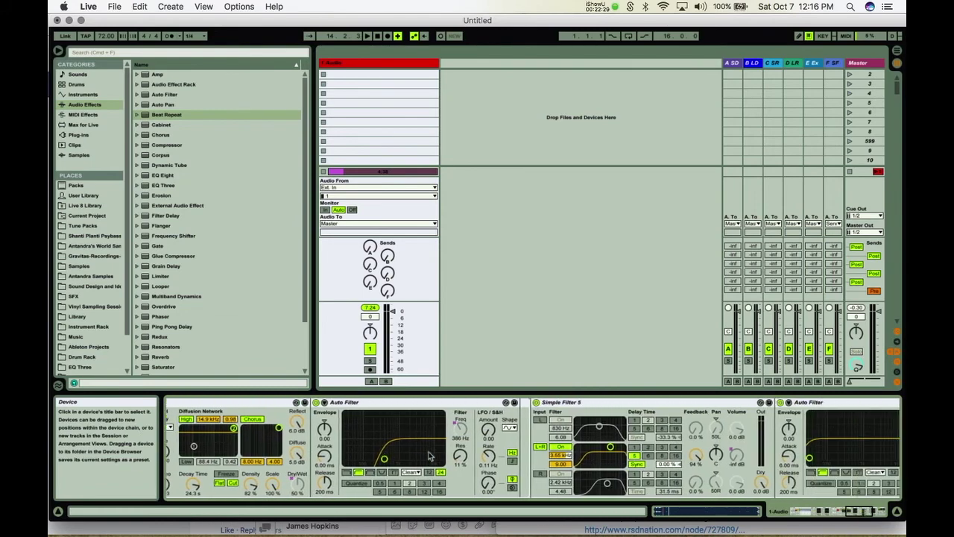
{"action": "left_click", "coordinate": [666, 402]}
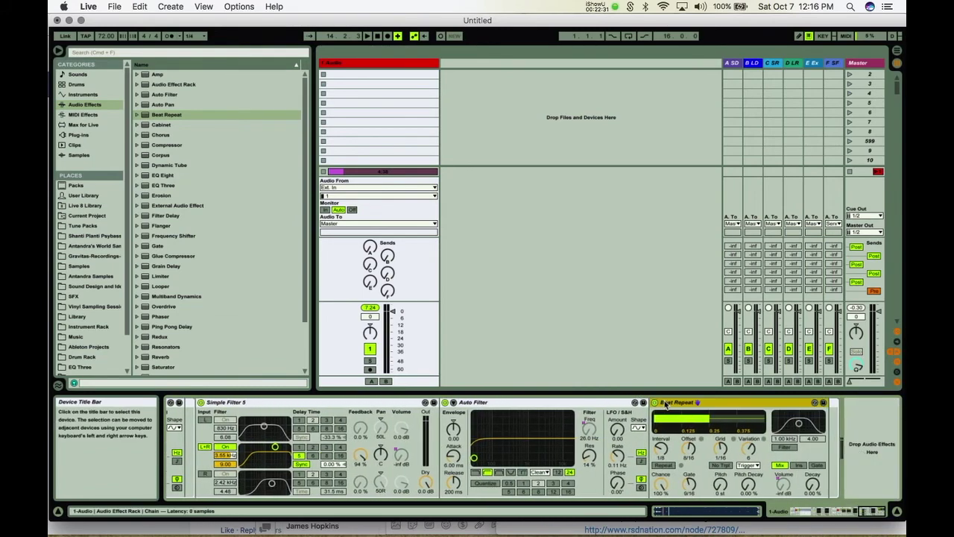
{"action": "key", "text": "Delete"}
{"action": "scroll", "coordinate": [665, 404], "scroll_direction": "left", "scroll_amount": 15}
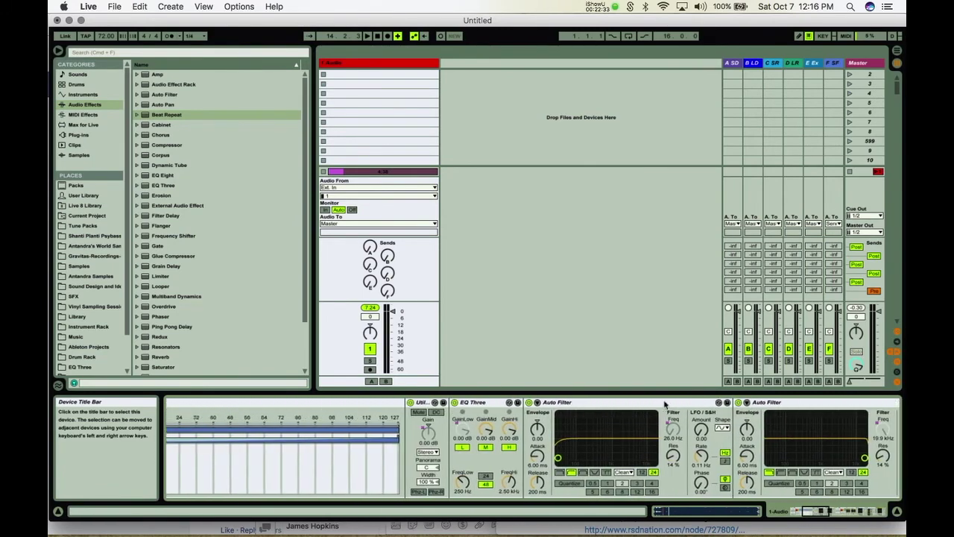
Map the rack's chain selector to the Volume macro.
{"action": "right_click", "coordinate": [415, 416]}
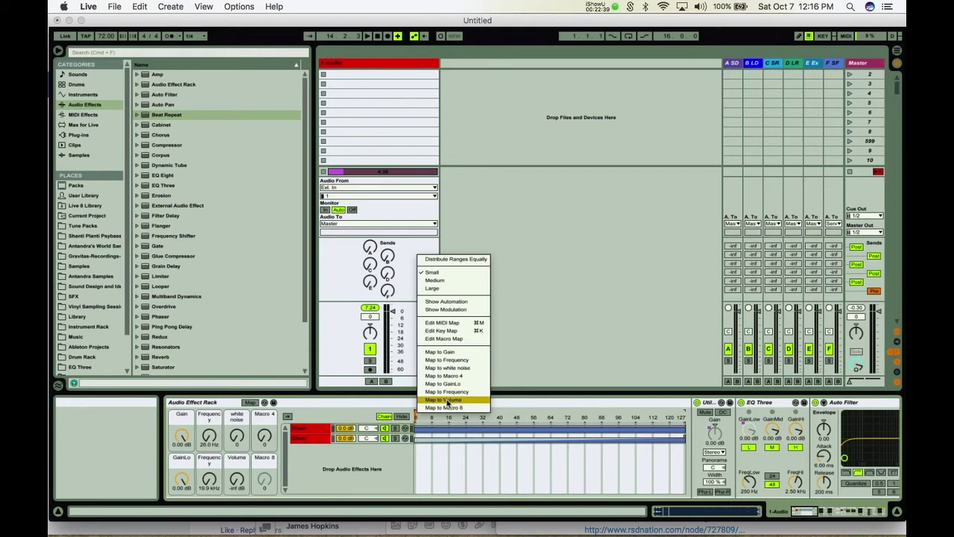
{"action": "left_click", "coordinate": [447, 400]}
{"action": "key", "text": "space"}
Rename the Volume macro as "glitch".
{"action": "key", "text": "super+r"}
{"action": "key", "text": "BackSpace"}
{"action": "type", "text": "dlitch"}
{"action": "key", "text": "Return"}
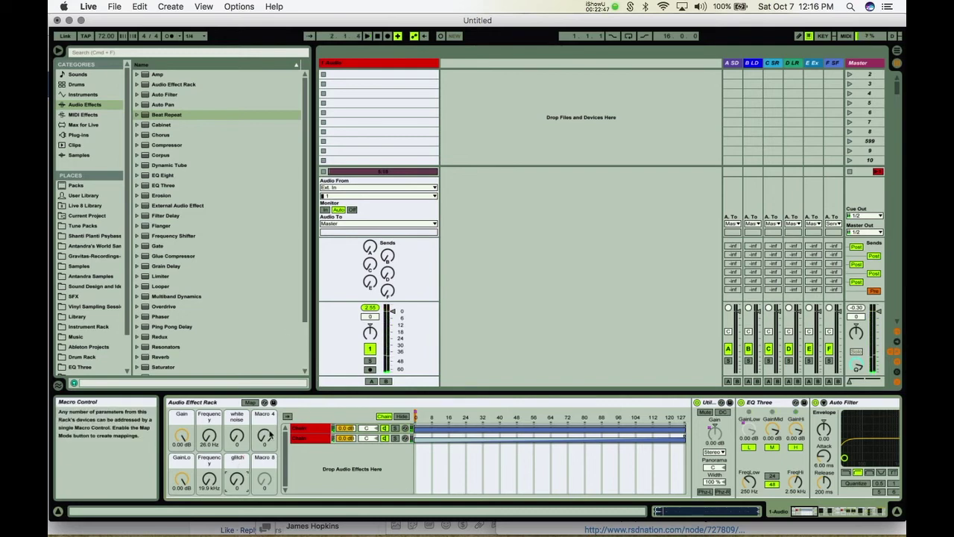
{"action": "left_click", "coordinate": [237, 457]}
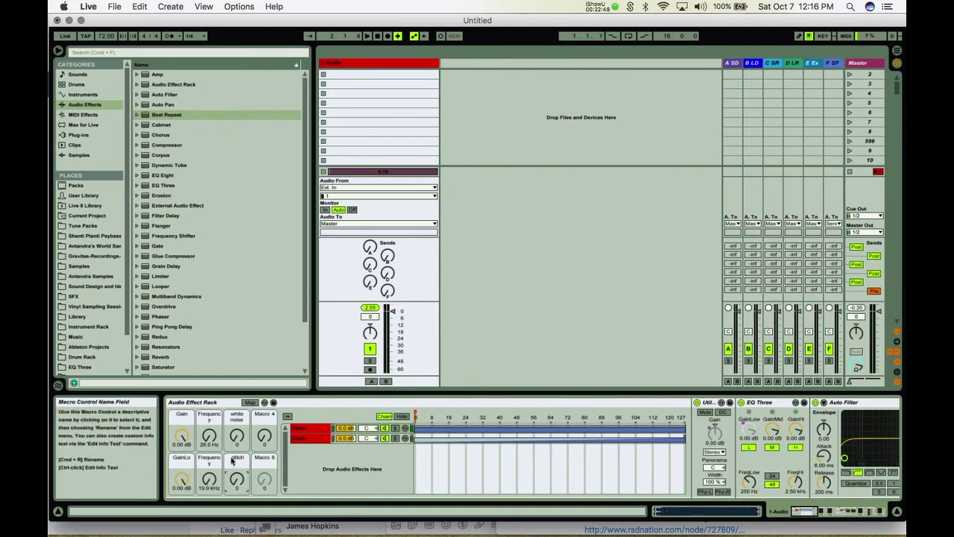
{"action": "key", "text": "super+r"}
{"action": "type", "text": "glith"}
{"action": "key", "text": "BackSpace"}
{"action": "key", "text": "BackSpace"}
{"action": "key", "text": "BackSpace"}
{"action": "type", "text": "litch"}
{"action": "key", "text": "Return"}
Play the clip and audition the chain crossfade by sweeping the glitch macro up to 127 and back to 0.
{"action": "mouse_move", "coordinate": [238, 478]}
{"action": "left_mouse_down"}
{"action": "mouse_move", "coordinate": [237, 432]}
{"action": "mouse_move", "coordinate": [237, 484]}
{"action": "left_mouse_up"}
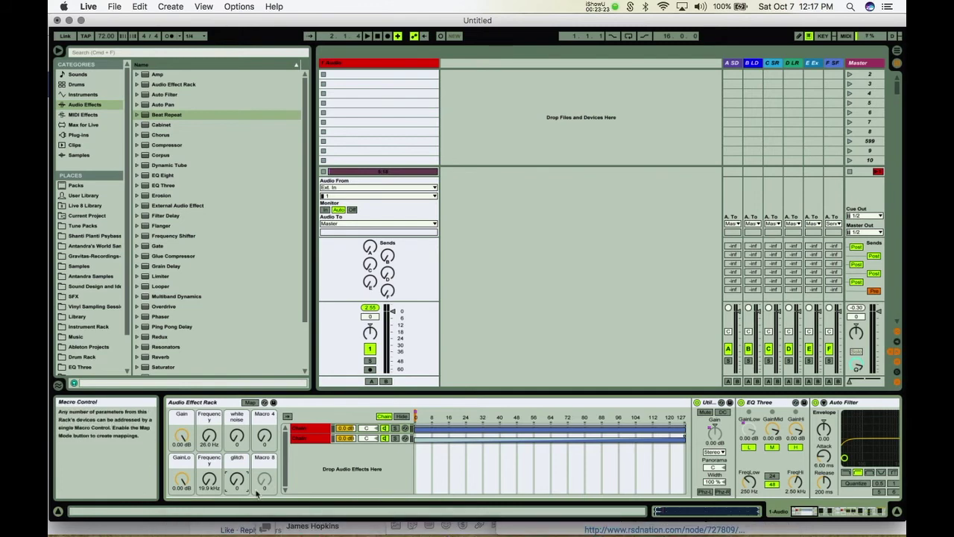
{"action": "key", "text": "space"}
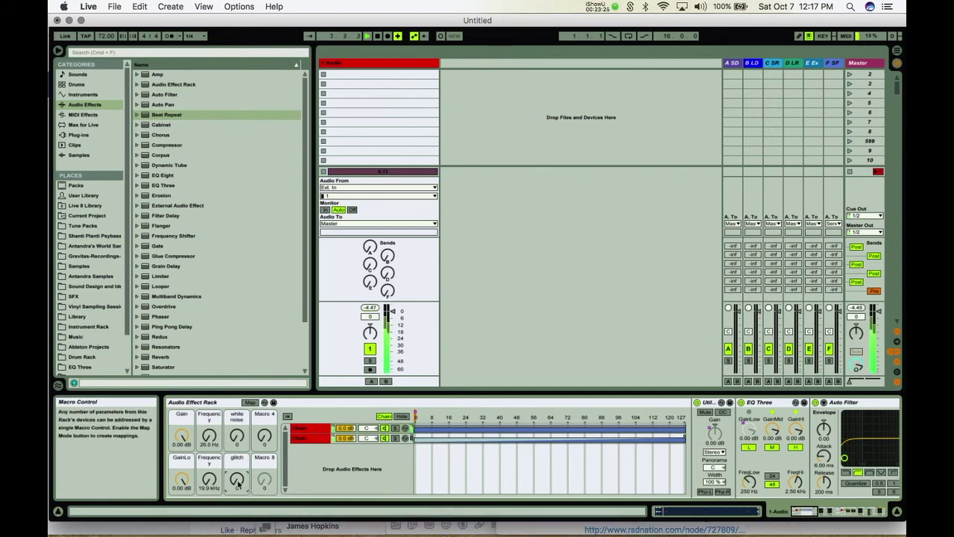
{"action": "left_click_drag", "start_coordinate": [237, 479], "coordinate": [237, 384]}
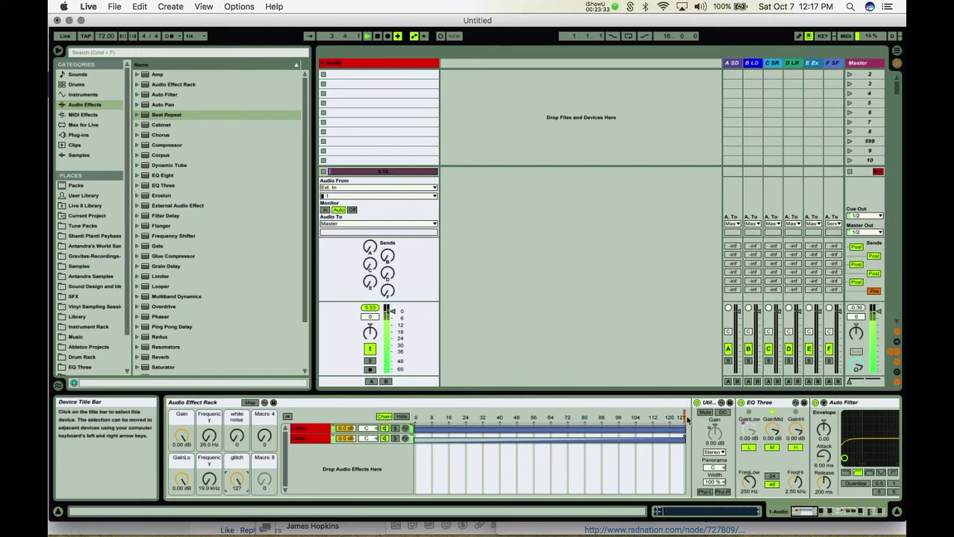
{"action": "left_click", "coordinate": [310, 427]}
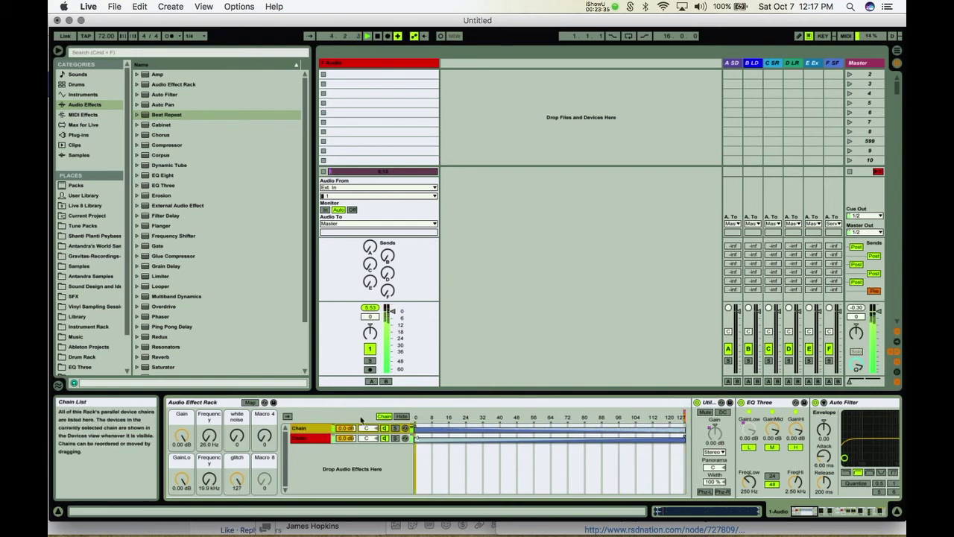
{"action": "left_click", "coordinate": [239, 481]}
{"action": "key", "text": "BackSpace"}
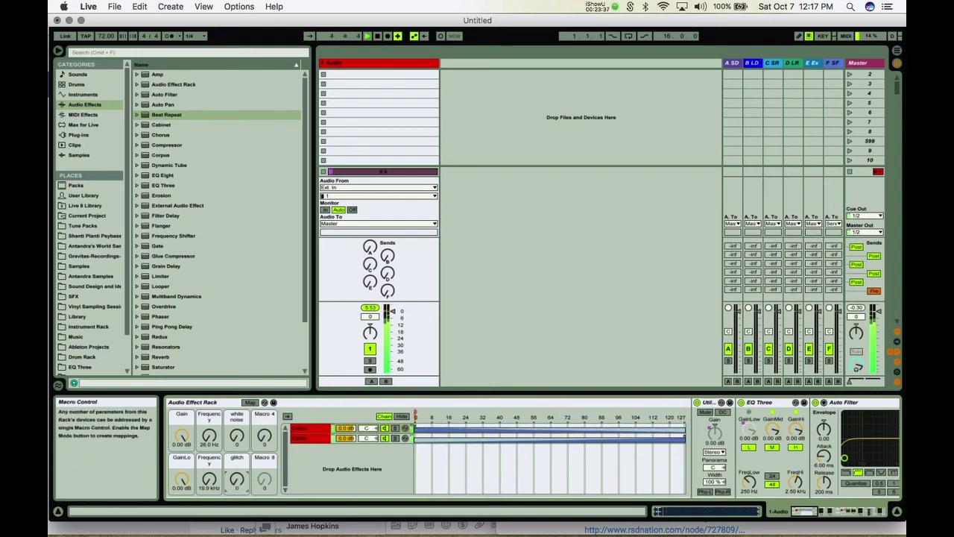
{"action": "mouse_move", "coordinate": [240, 483]}
{"action": "left_mouse_down"}
{"action": "mouse_move", "coordinate": [240, 429]}
{"action": "mouse_move", "coordinate": [240, 483]}
{"action": "left_mouse_up"}
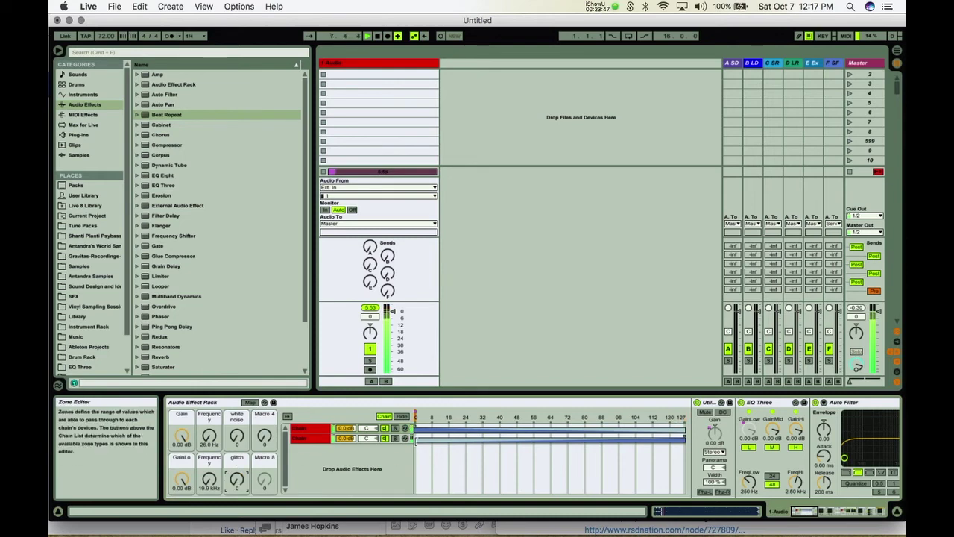
Slightly trim the start of the second chain's select zone and the end of the first chain's, and audition with the glitch macro, ending at 0.
{"action": "left_click", "coordinate": [418, 440]}
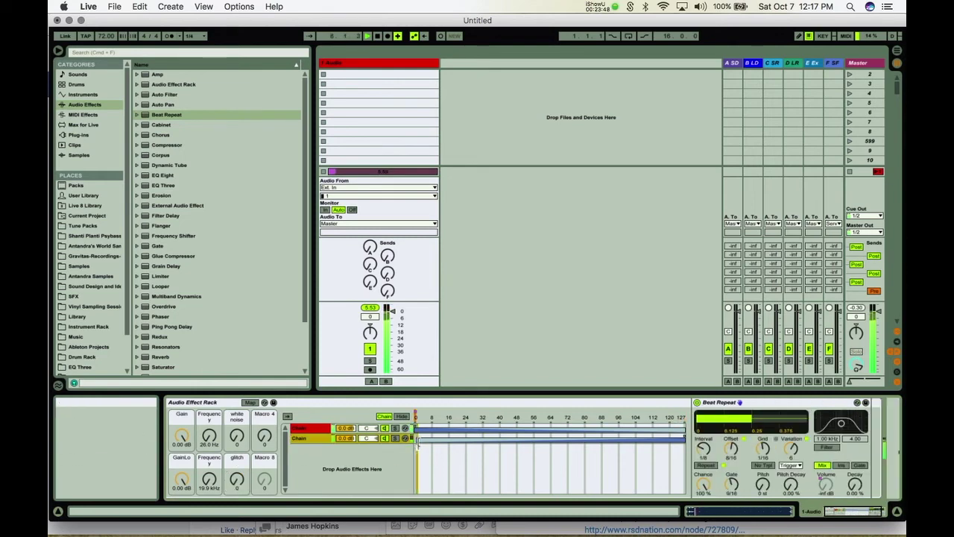
{"action": "left_click", "coordinate": [680, 430]}
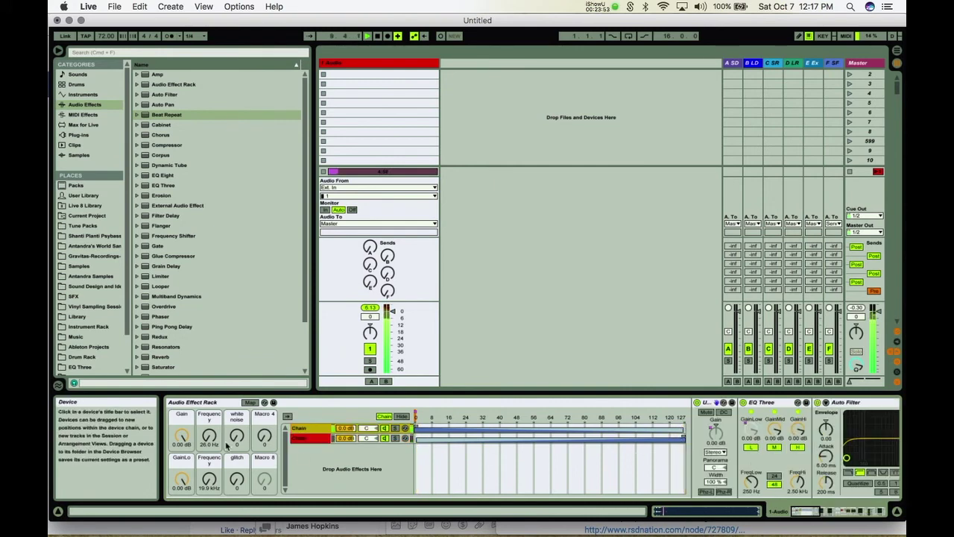
{"action": "left_click", "coordinate": [237, 477]}
{"action": "mouse_move", "coordinate": [237, 477]}
{"action": "left_mouse_down"}
{"action": "mouse_move", "coordinate": [235, 425]}
{"action": "mouse_move", "coordinate": [239, 480]}
{"action": "left_mouse_up"}
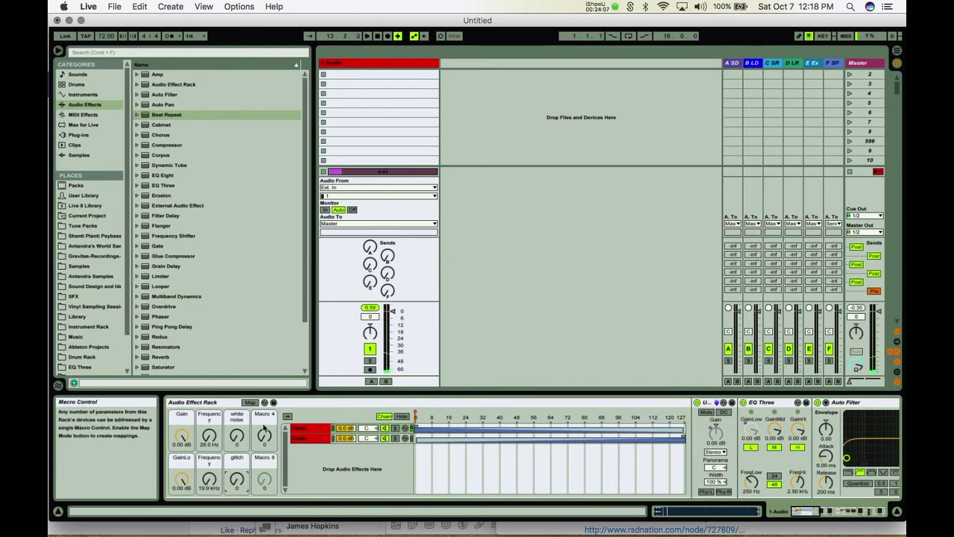
Rename Macro 4 as "fade to gray".
{"action": "right_click", "coordinate": [261, 477]}
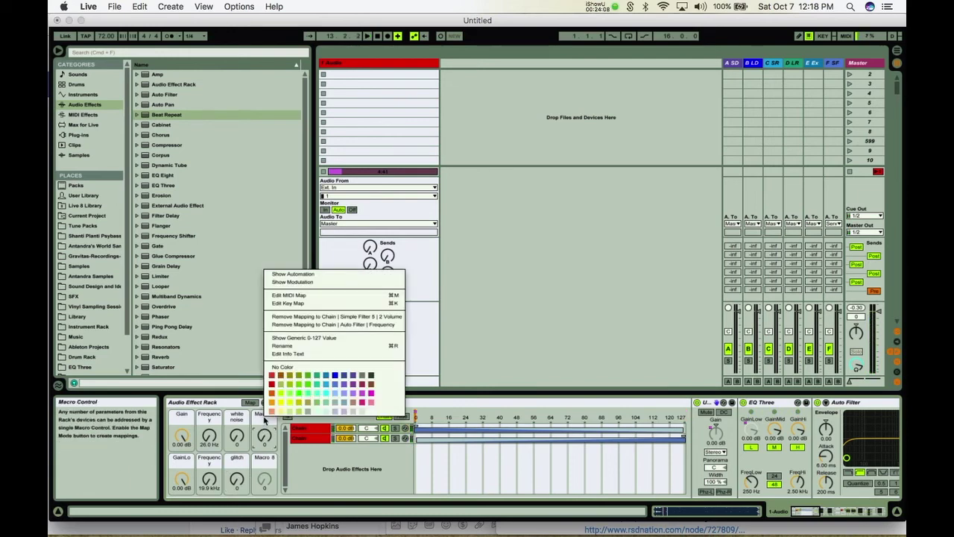
{"action": "left_click", "coordinate": [281, 346]}
{"action": "type", "text": "fade to"}
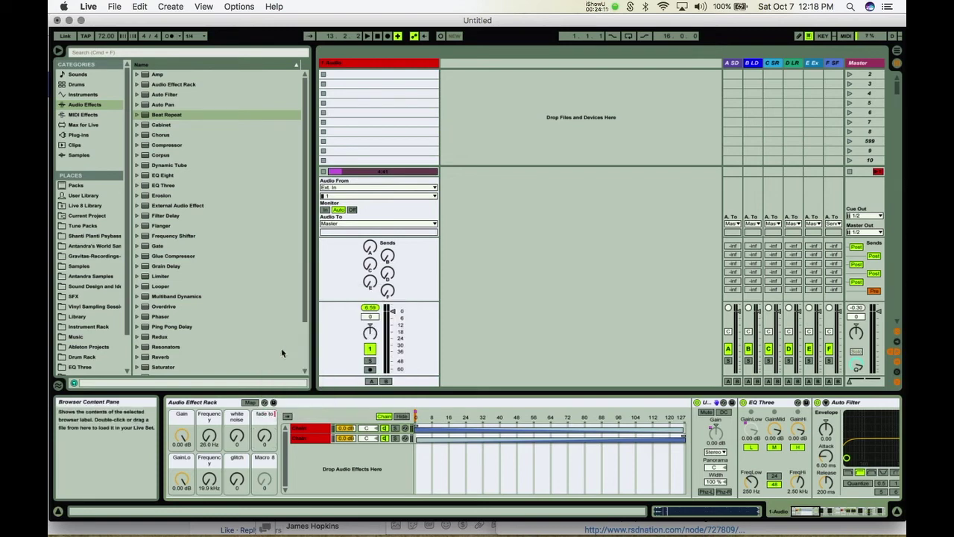
{"action": "type", "text": " gray"}
{"action": "key", "text": "Return"}
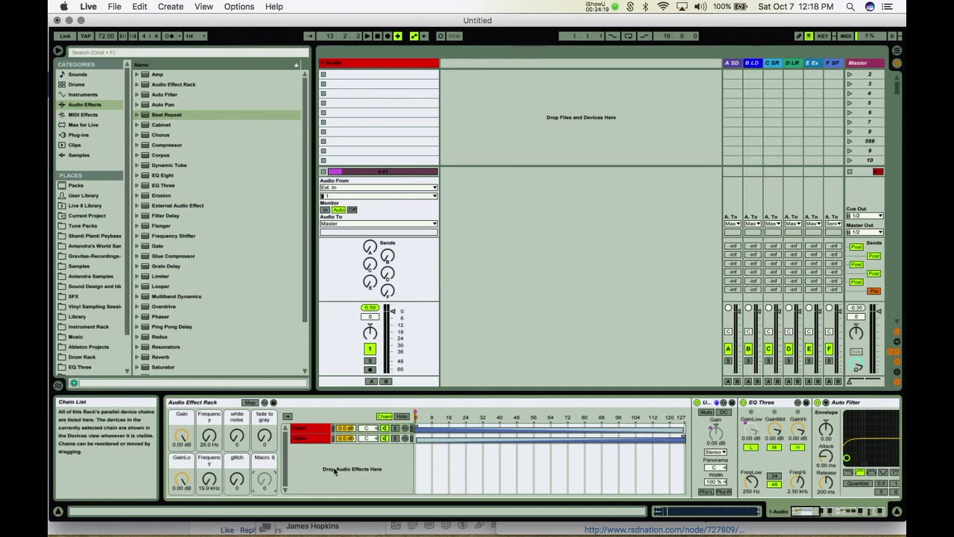
{"action": "scroll", "coordinate": [334, 469], "scroll_direction": "right", "scroll_amount": 3}
{"action": "scroll", "coordinate": [334, 470], "scroll_direction": "left", "scroll_amount": 8}
{"action": "scroll", "coordinate": [334, 471], "scroll_direction": "right", "scroll_amount": 7}
{"action": "scroll", "coordinate": [333, 476], "scroll_direction": "left", "scroll_amount": 5}
{"action": "scroll", "coordinate": [335, 471], "scroll_direction": "right", "scroll_amount": 6}
{"action": "scroll", "coordinate": [259, 459], "scroll_direction": "left", "scroll_amount": 5}
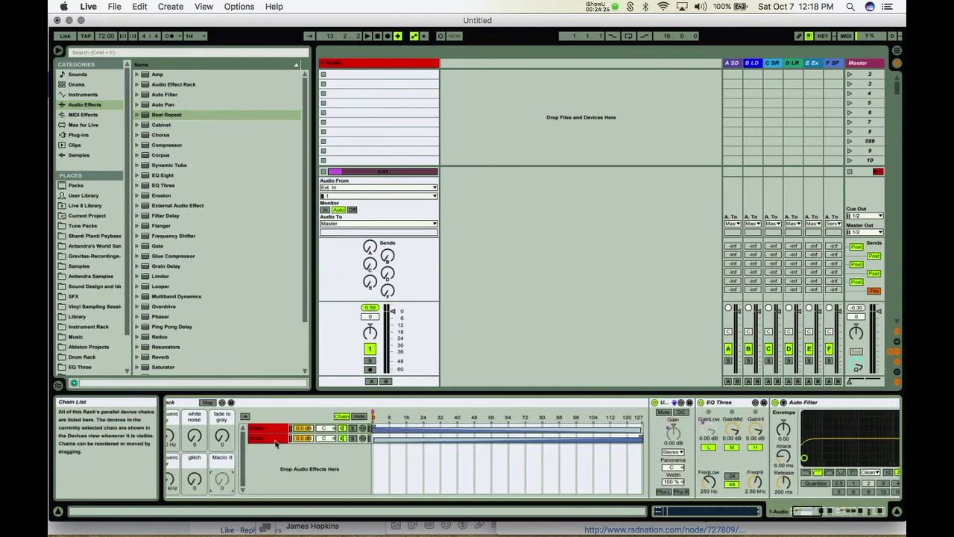
Add a Simple Delay after the last Auto Filter in the rack's first chain.
{"action": "left_click", "coordinate": [274, 439]}
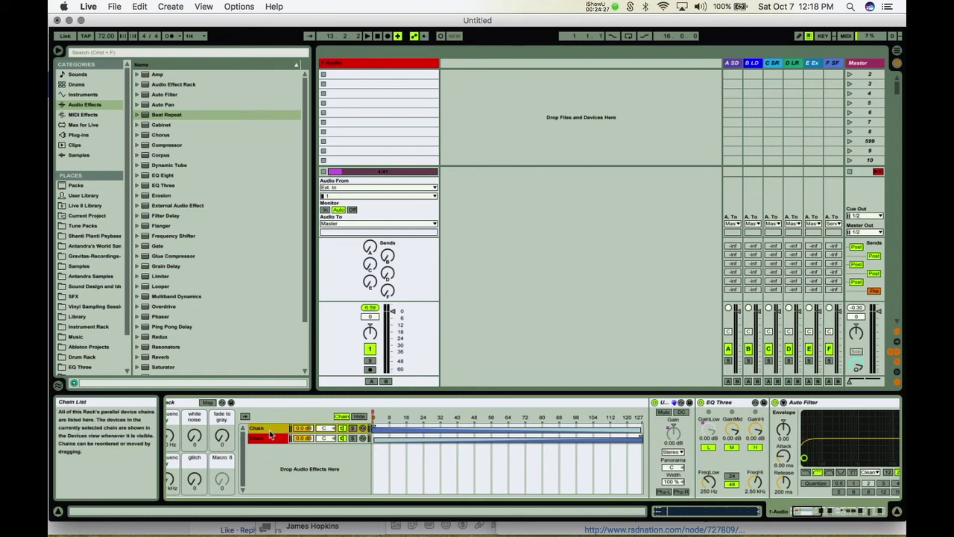
{"action": "scroll", "coordinate": [610, 475], "scroll_direction": "right", "scroll_amount": 8}
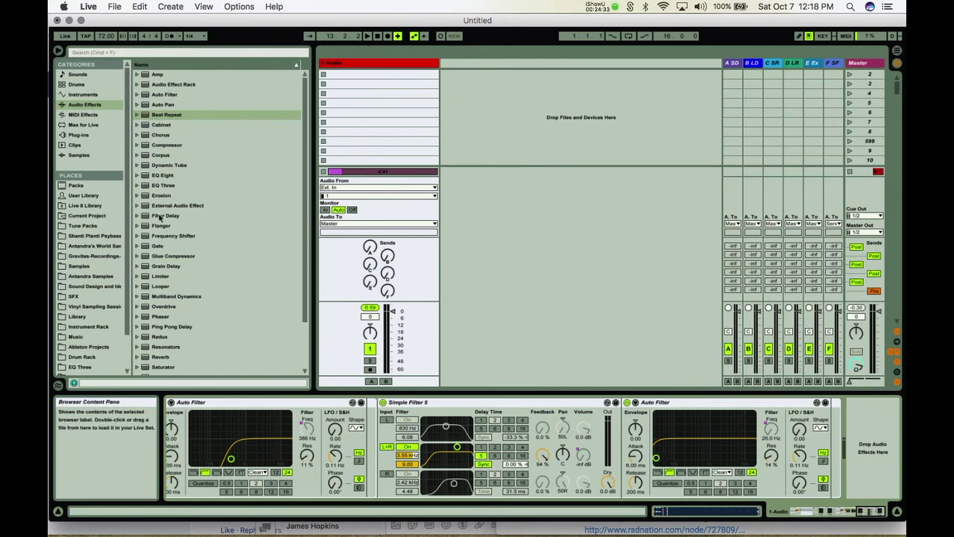
{"action": "scroll", "coordinate": [161, 301], "scroll_direction": "down", "scroll_amount": 2}
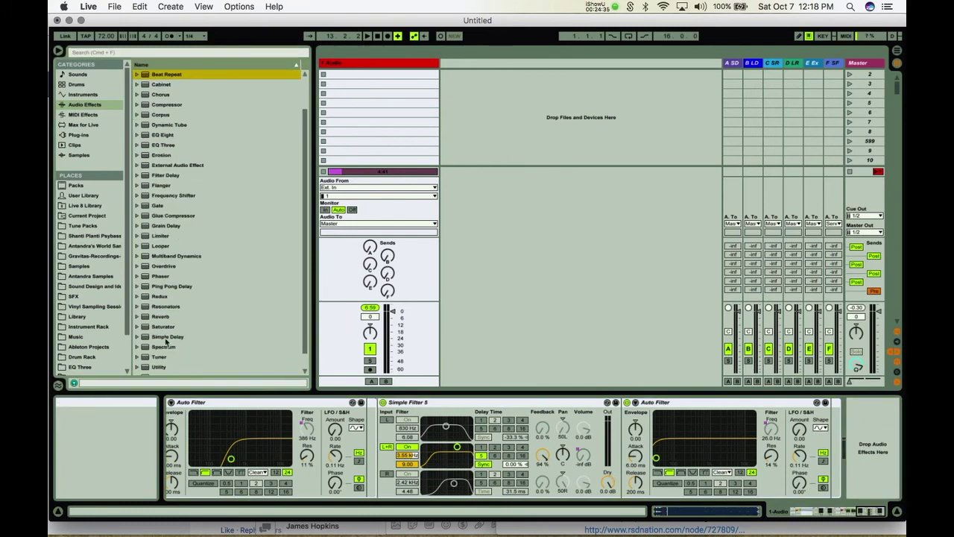
{"action": "left_click_drag", "start_coordinate": [162, 339], "coordinate": [829, 418]}
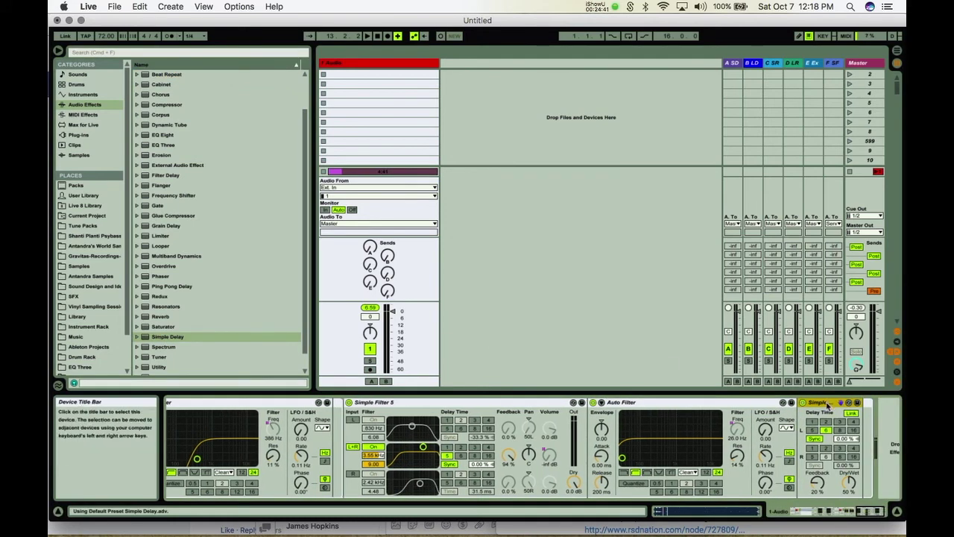
Check the Simple Delay's Repitch, Fade and Jump options and the mapping options of its left beat division.
{"action": "right_click", "coordinate": [828, 403]}
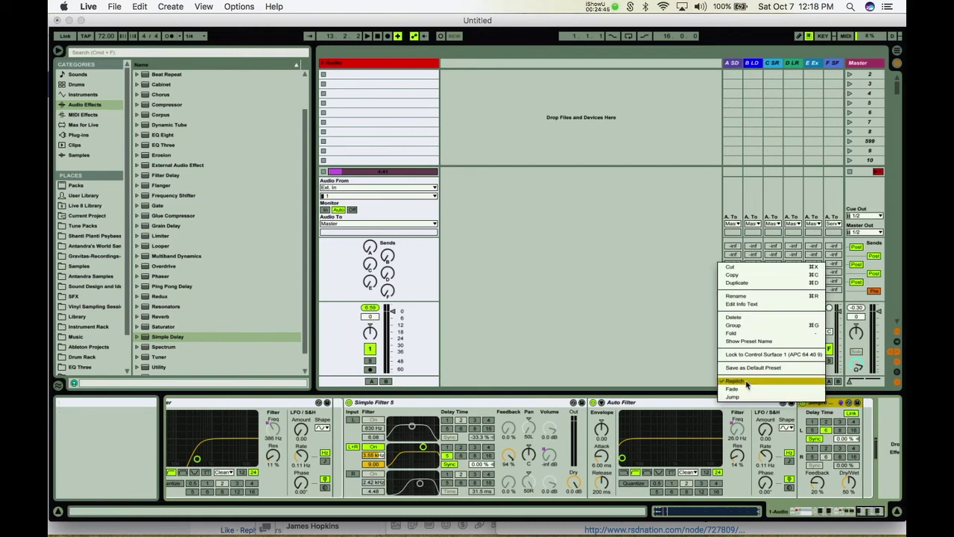
{"action": "left_click", "coordinate": [830, 407]}
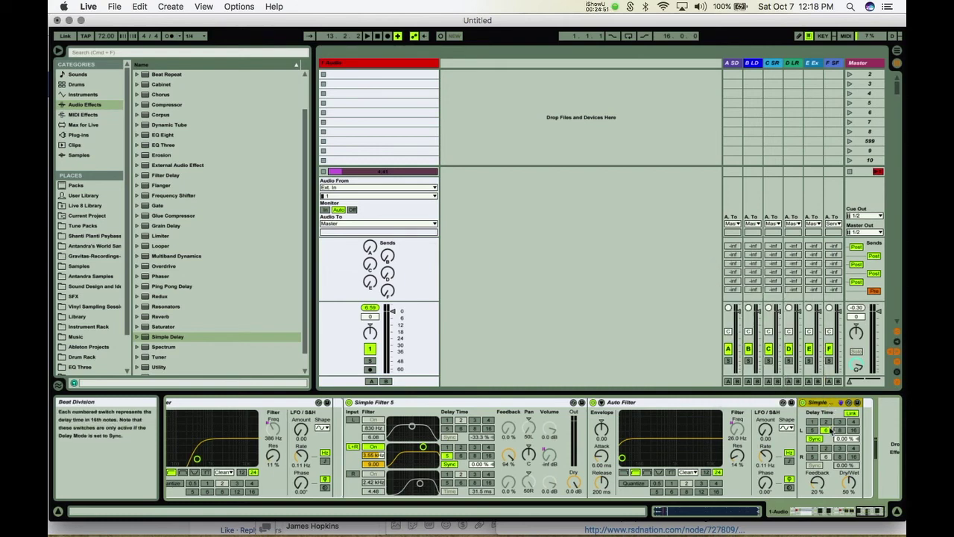
{"action": "right_click", "coordinate": [828, 434]}
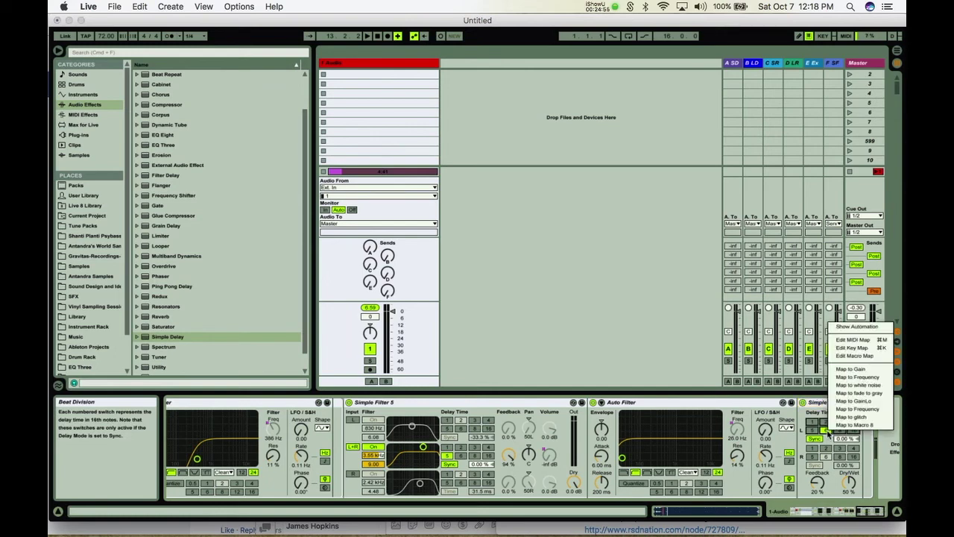
{"action": "key", "text": "Escape"}
Switch the Simple Delay's left channel from Sync to Time mode and map its delay time to a rack macro.
{"action": "left_click", "coordinate": [815, 438]}
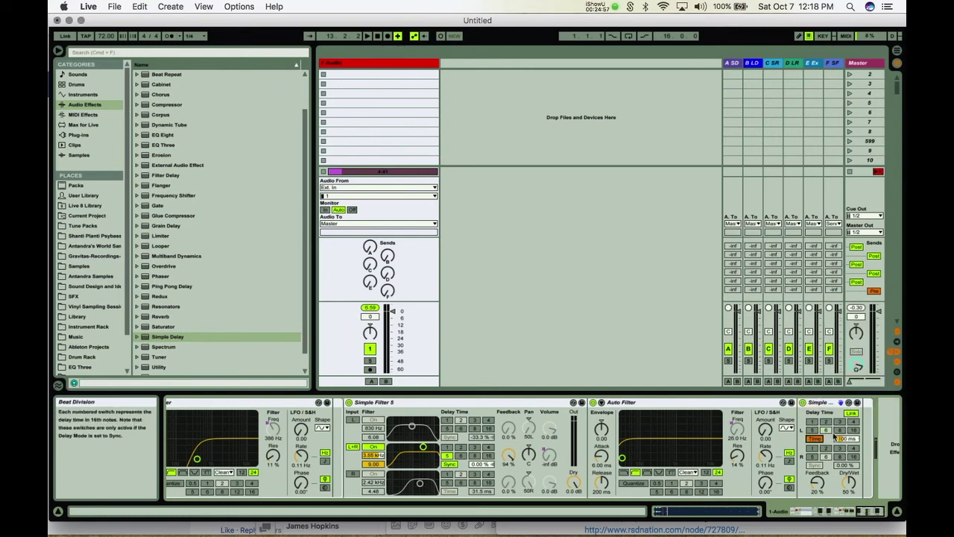
{"action": "right_click", "coordinate": [845, 439]}
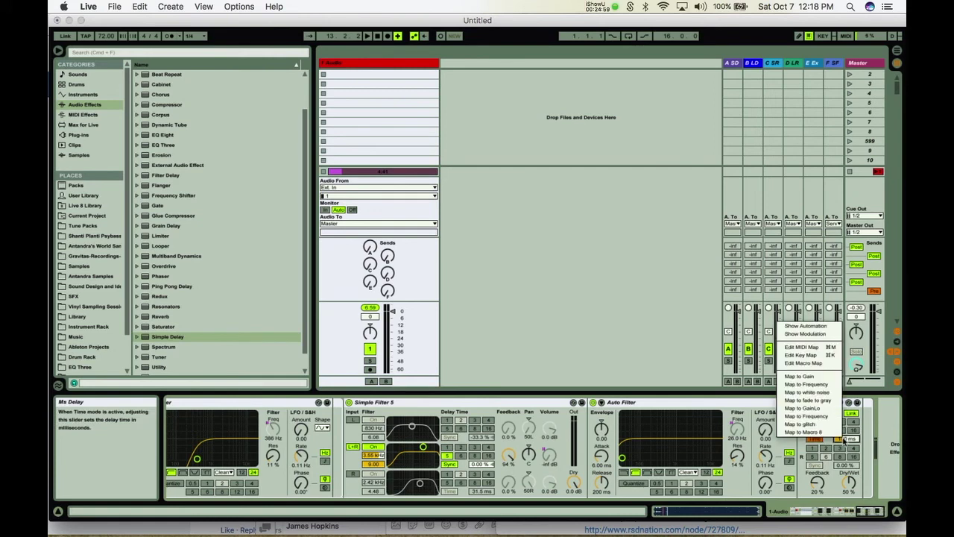
{"action": "key", "text": "Escape"}
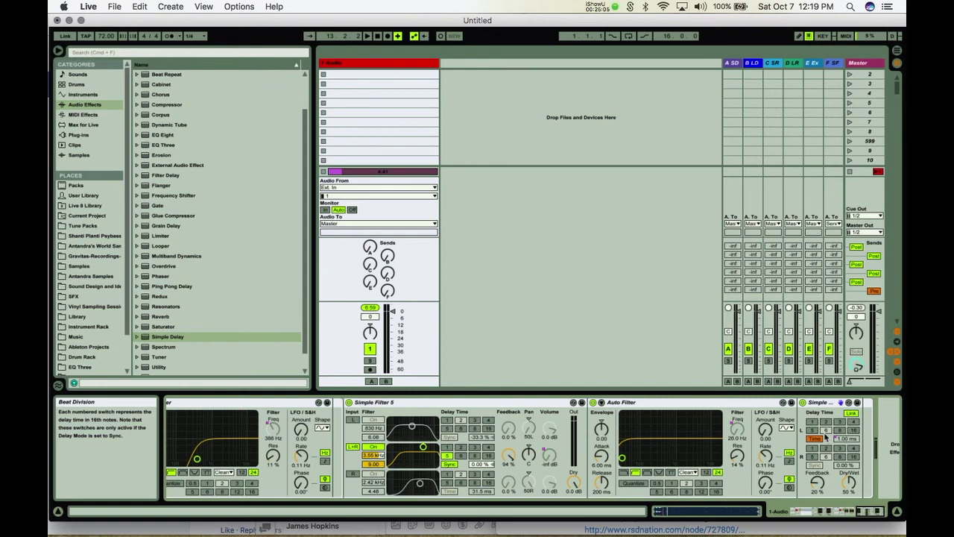
Raise the Simple Delay's feedback.
{"action": "left_click_drag", "start_coordinate": [828, 473], "coordinate": [828, 465]}
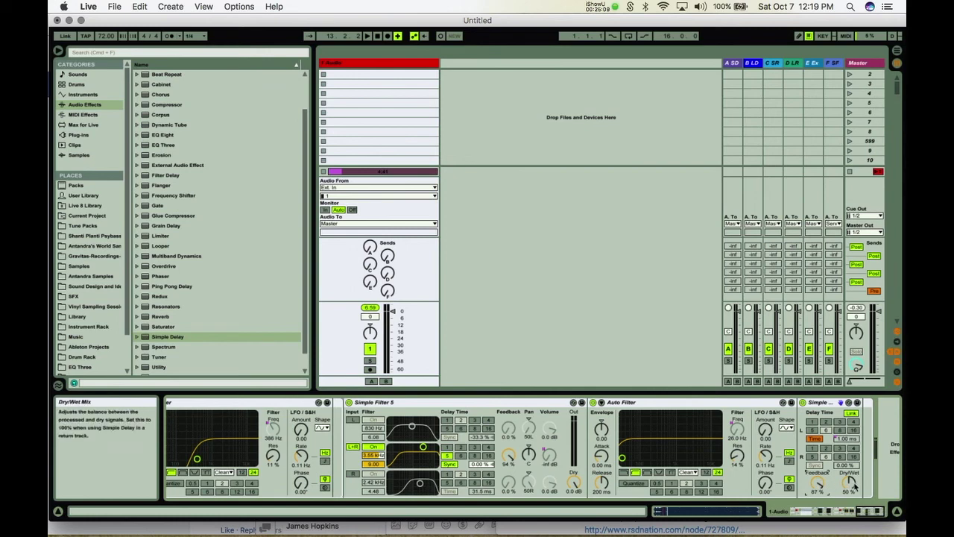
Map the Simple Delay's Dry/Wet to the L Time Delay macro and add an Auto Filter after the delay.
{"action": "right_click", "coordinate": [820, 481]}
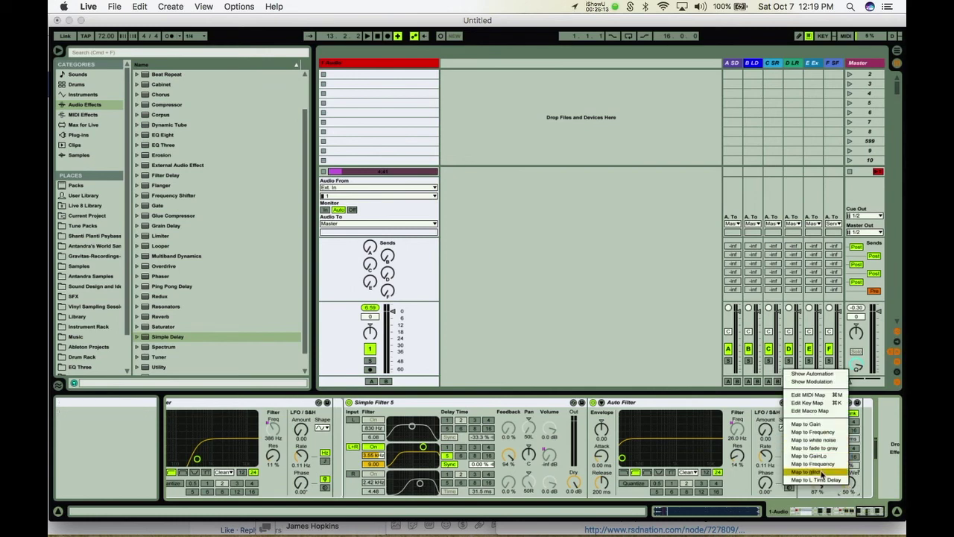
{"action": "left_click", "coordinate": [820, 481]}
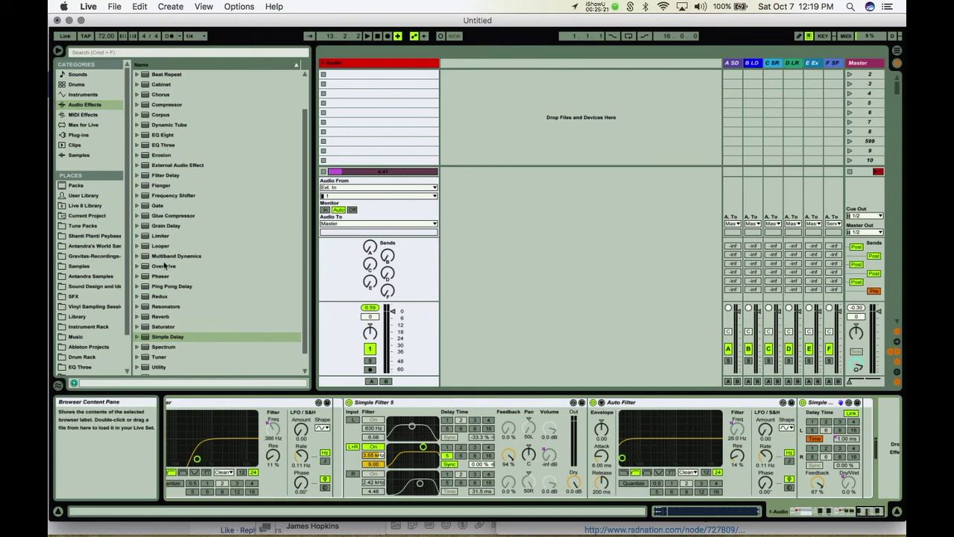
{"action": "scroll", "coordinate": [163, 272], "scroll_direction": "down", "scroll_amount": 1}
{"action": "scroll", "coordinate": [164, 272], "scroll_direction": "up", "scroll_amount": 3}
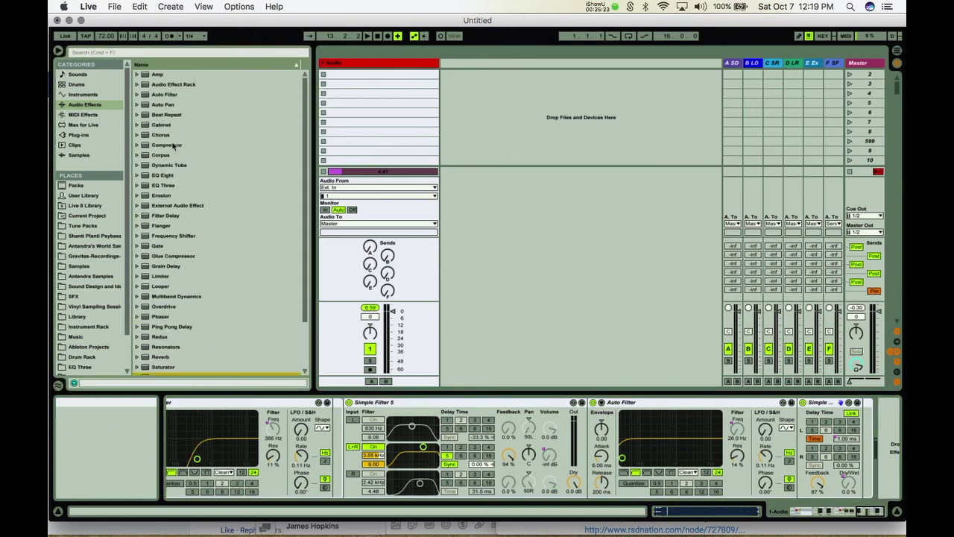
{"action": "mouse_move", "coordinate": [170, 94]}
{"action": "left_mouse_down"}
{"action": "mouse_move", "coordinate": [788, 443]}
{"action": "mouse_move", "coordinate": [846, 438]}
{"action": "mouse_move", "coordinate": [859, 424]}
{"action": "left_mouse_up"}
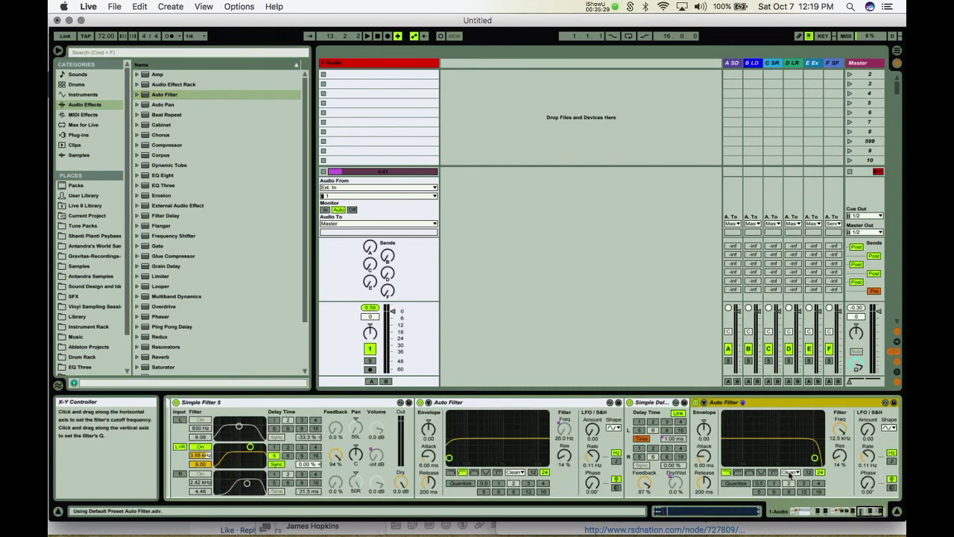
Map the new Auto Filter's frequency to Macro 8 with an inverted range, minimum 19.9 kHz and maximum 26.0 Hz.
{"action": "right_click", "coordinate": [844, 432]}
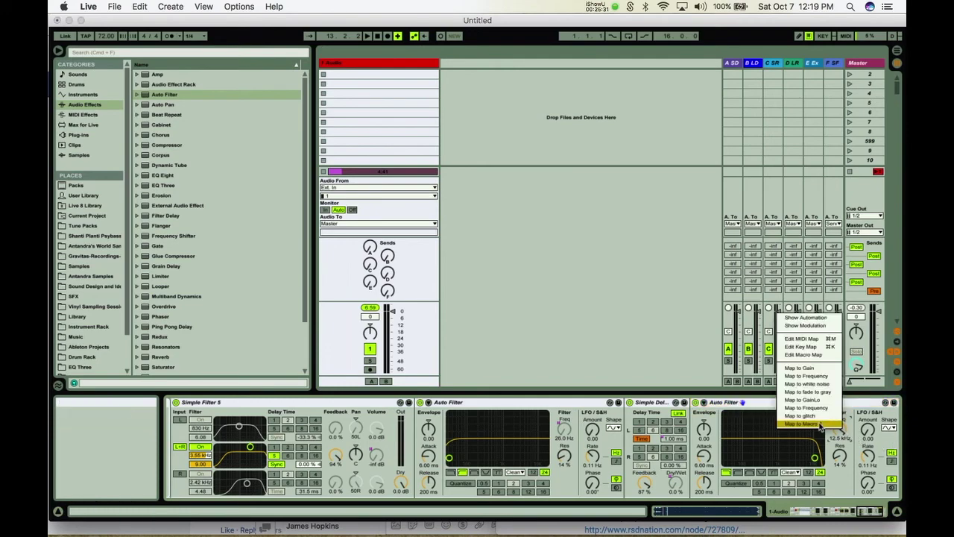
{"action": "left_click", "coordinate": [821, 424]}
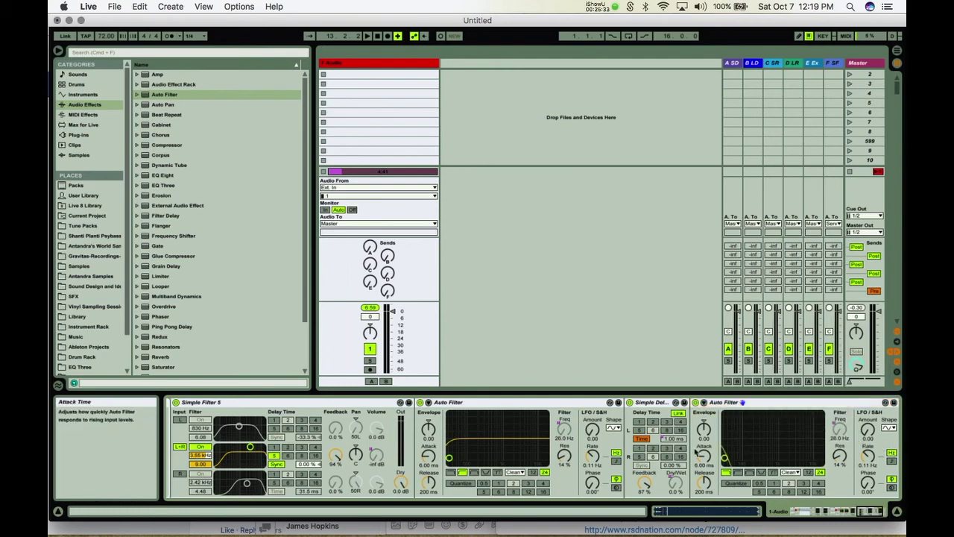
{"action": "scroll", "coordinate": [571, 434], "scroll_direction": "left", "scroll_amount": 15}
{"action": "scroll", "coordinate": [571, 434], "scroll_direction": "left", "scroll_amount": 5}
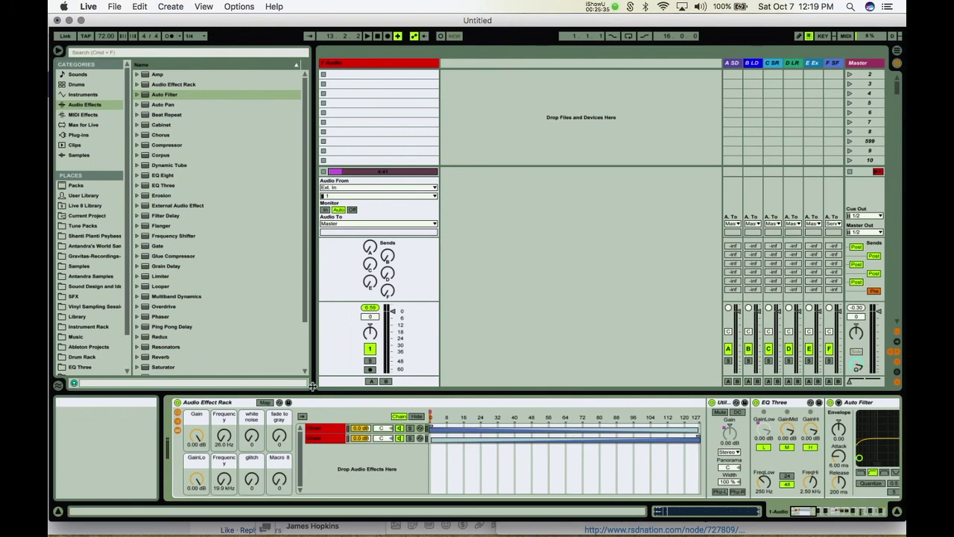
{"action": "left_click", "coordinate": [264, 403]}
{"action": "left_click", "coordinate": [262, 187]}
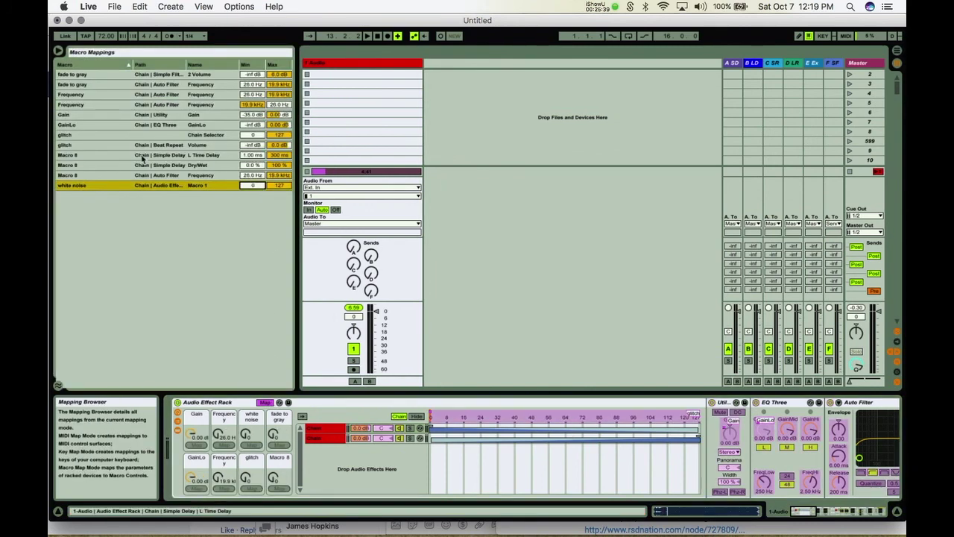
{"action": "left_click", "coordinate": [159, 179]}
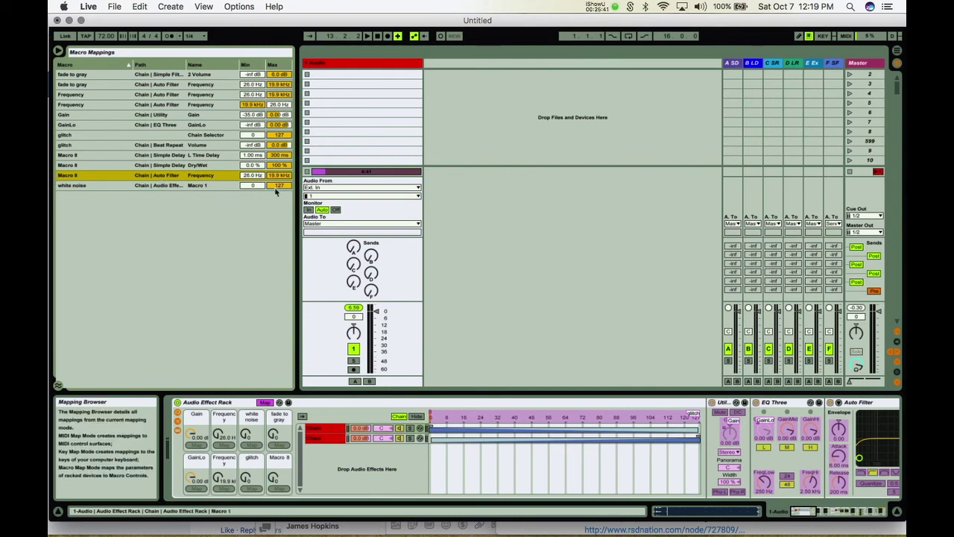
{"action": "left_click_drag", "start_coordinate": [253, 176], "coordinate": [254, 104]}
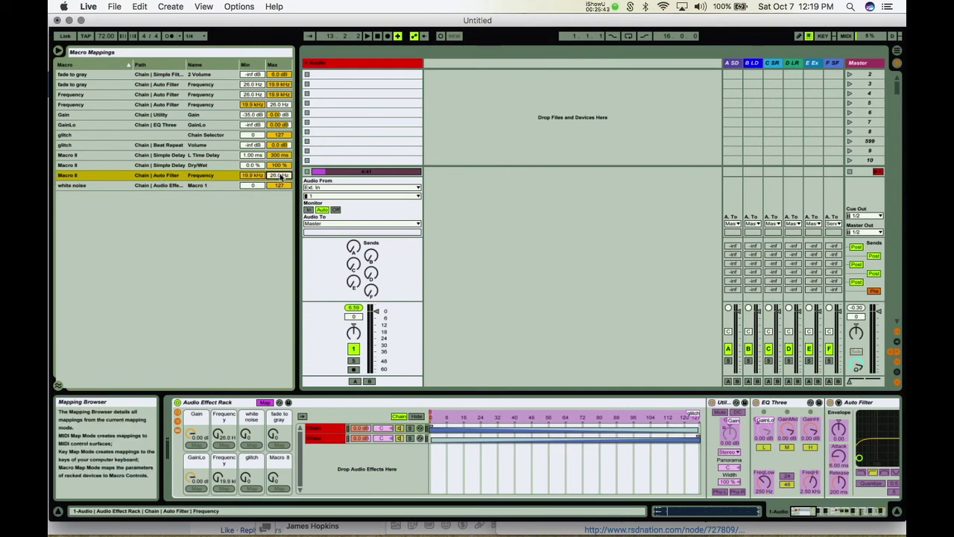
{"action": "left_click", "coordinate": [264, 403]}
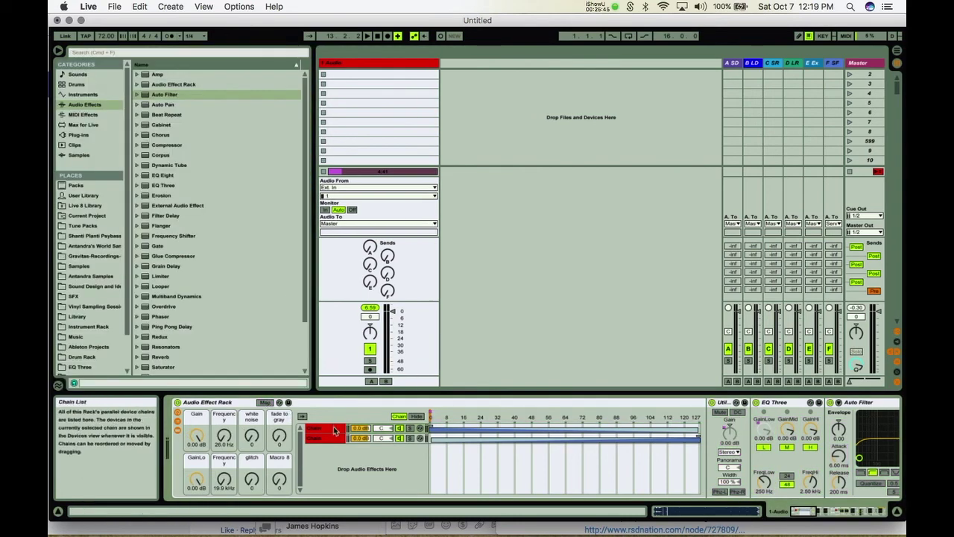
Play the audio and sweep Macro 8 up and back to 0 to audition the delay and filter effect.
{"action": "scroll", "coordinate": [280, 486], "scroll_direction": "right", "scroll_amount": 15}
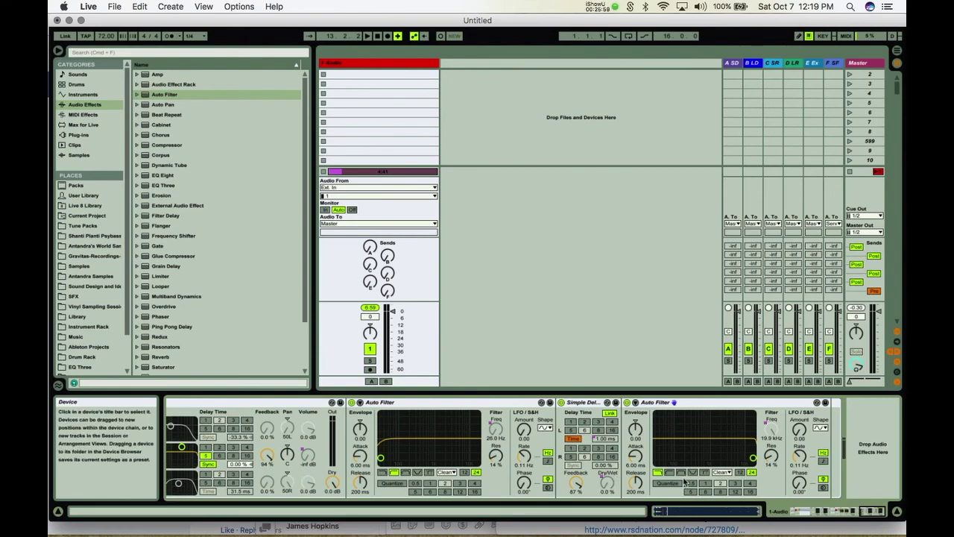
{"action": "scroll", "coordinate": [684, 482], "scroll_direction": "left", "scroll_amount": 15}
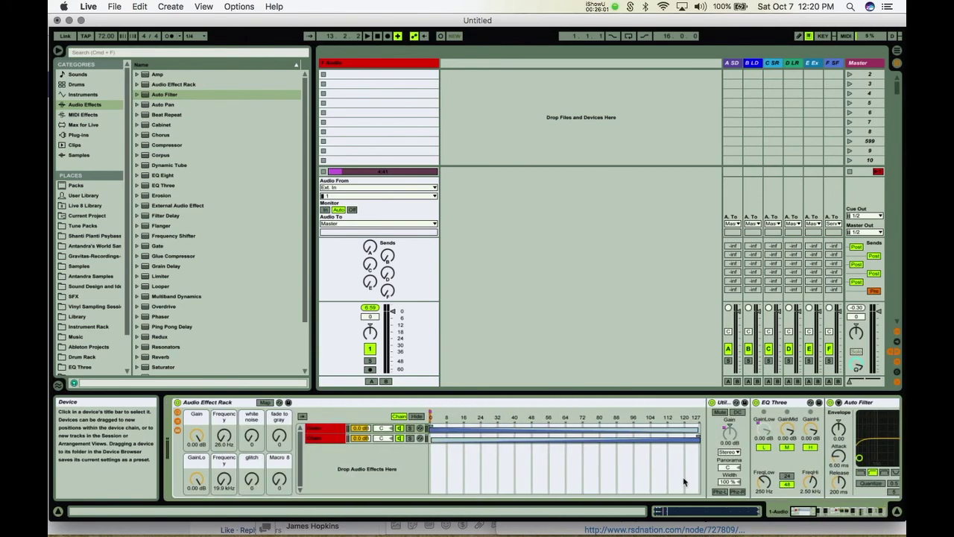
{"action": "key", "text": "space"}
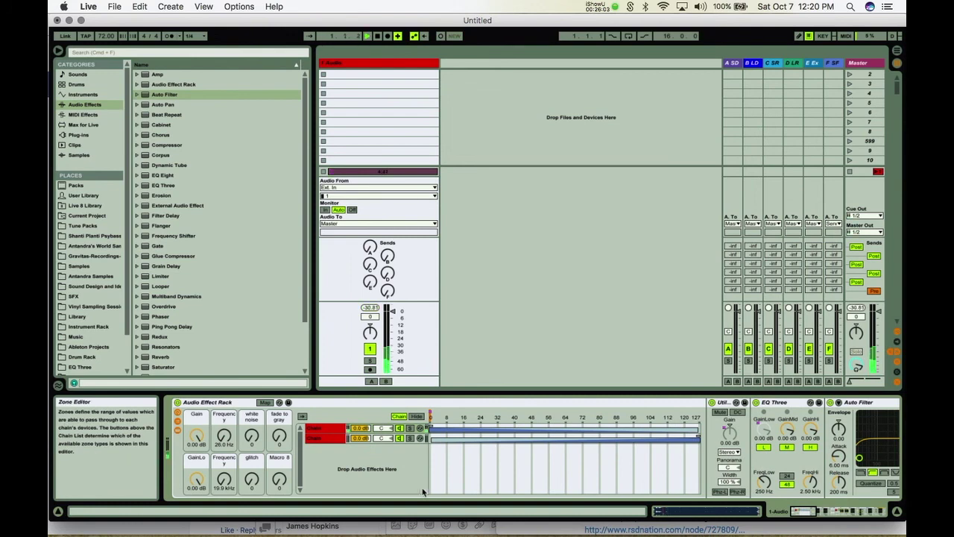
{"action": "left_click_drag", "start_coordinate": [280, 481], "coordinate": [280, 468]}
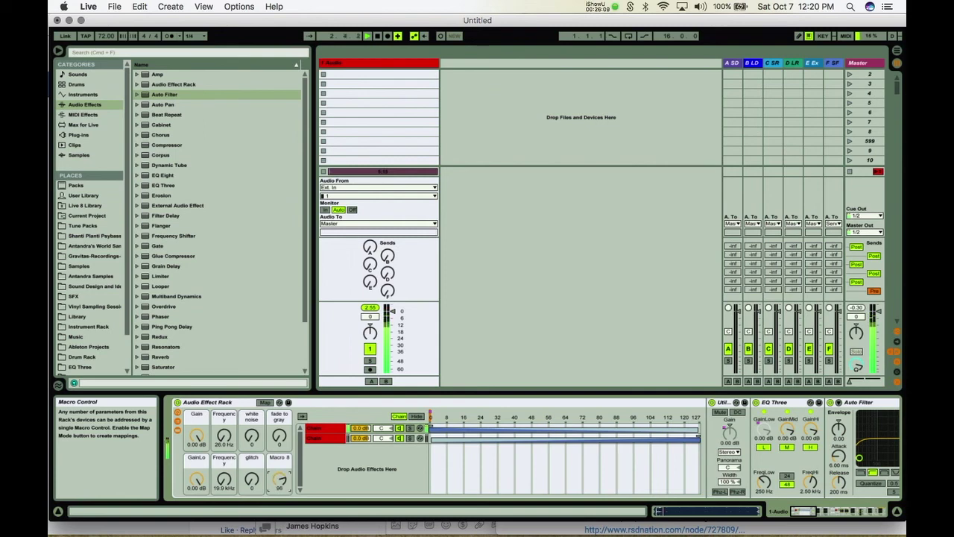
{"action": "left_click_drag", "start_coordinate": [279, 394], "coordinate": [280, 426]}
{"action": "left_click_drag", "start_coordinate": [279, 479], "coordinate": [278, 474]}
{"action": "left_click_drag", "start_coordinate": [278, 479], "coordinate": [278, 486]}
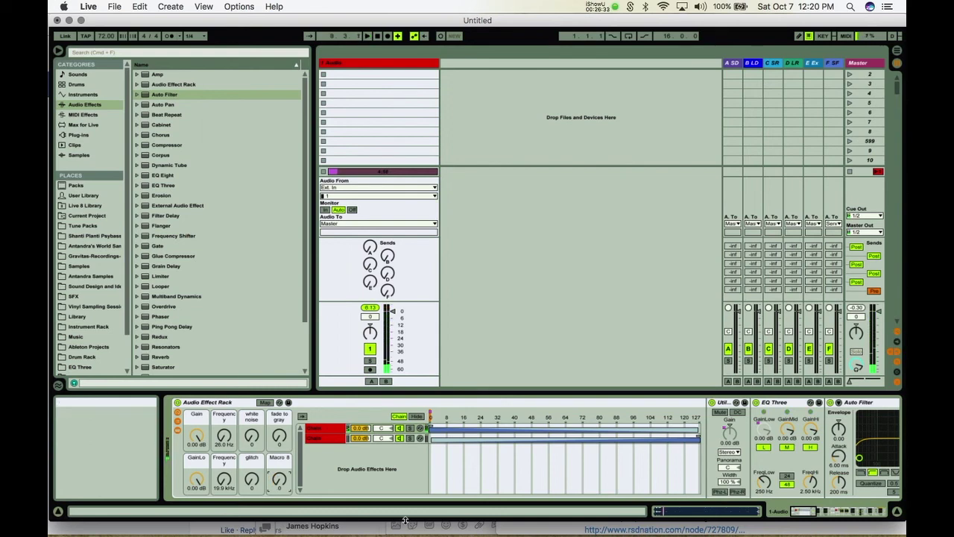
Rename Macro 8 as Fade to Gray 2.
{"action": "right_click", "coordinate": [278, 457]}
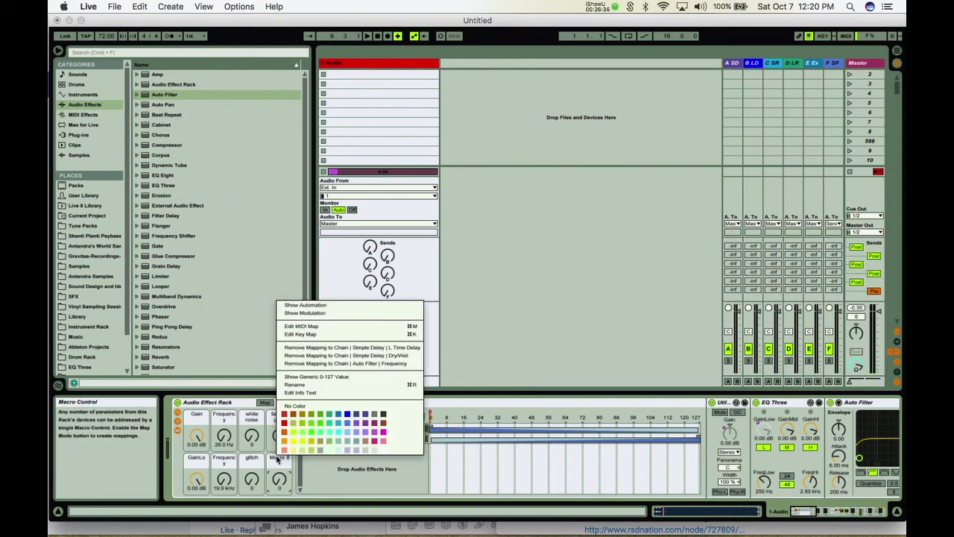
{"action": "left_click", "coordinate": [298, 384]}
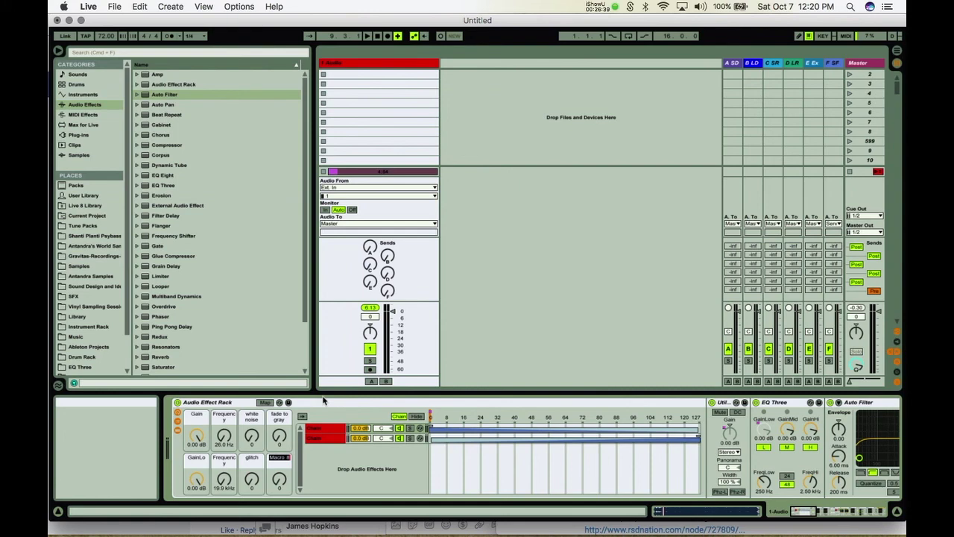
{"action": "key", "text": "BackSpace"}
{"action": "type", "text": "ade to"}
{"action": "type", "text": " Glay"}
{"action": "type", "text": " 2"}
{"action": "key", "text": "Return"}
Capitalize the names of the fade and noise macros as Fade to Gray and White Noise.
{"action": "key", "text": "super+r"}
{"action": "type", "text": "Fade to Gray"}
{"action": "left_click", "coordinate": [255, 421]}
{"action": "key", "text": "super+r"}
{"action": "type", "text": "White Noise"}
{"action": "key", "text": "Return"}
Capitalize the glitch macro's name as Glitch.
{"action": "left_click", "coordinate": [252, 459]}
{"action": "key", "text": "super+r"}
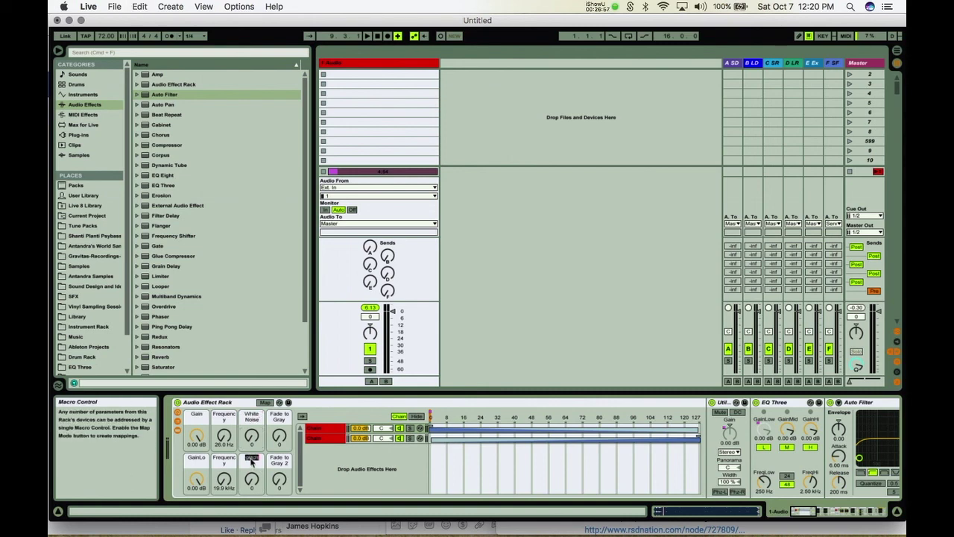
{"action": "type", "text": "Glitch"}
Rename the 19.9 kHz Frequency macro as Freq.
{"action": "left_click", "coordinate": [223, 459]}
{"action": "key", "text": "super+r"}
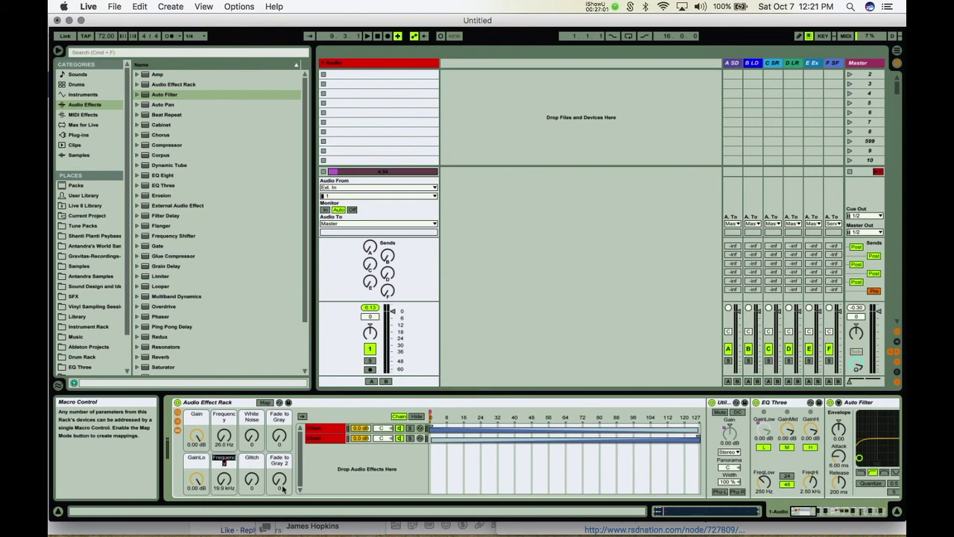
{"action": "type", "text": "Freq"}
{"action": "key", "text": "Return"}
Rename the 19.9 kHz frequency macro as Lopass and the 26.0 Hz one as Hipass.
{"action": "left_click", "coordinate": [223, 459]}
{"action": "key", "text": "super+r"}
{"action": "type", "text": "Lopass"}
{"action": "key", "text": "Return"}
{"action": "left_click", "coordinate": [221, 419]}
{"action": "key", "text": "super+r"}
{"action": "type", "text": "HiPass"}
{"action": "key", "text": "Return"}
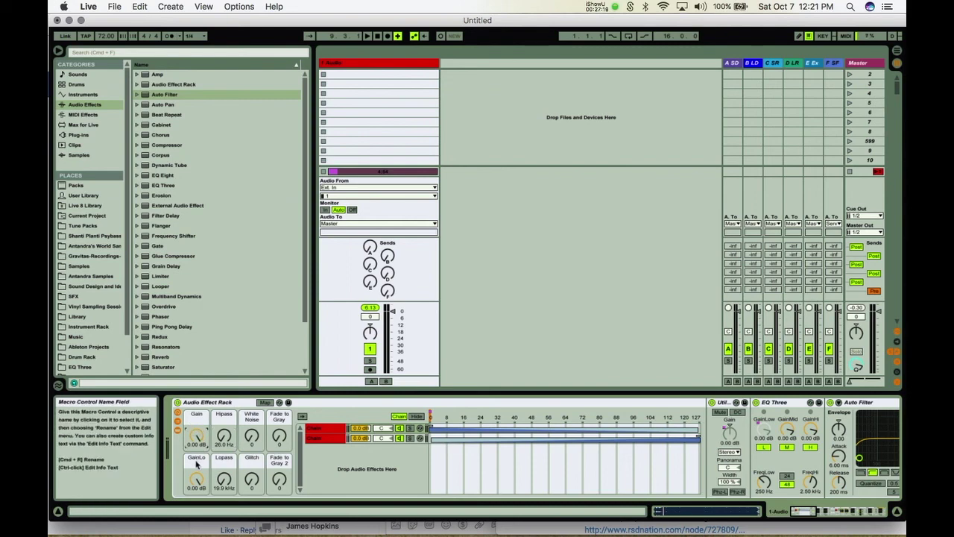
Color the Gain macro red and the GainLo macro yellow.
{"action": "right_click", "coordinate": [197, 414]}
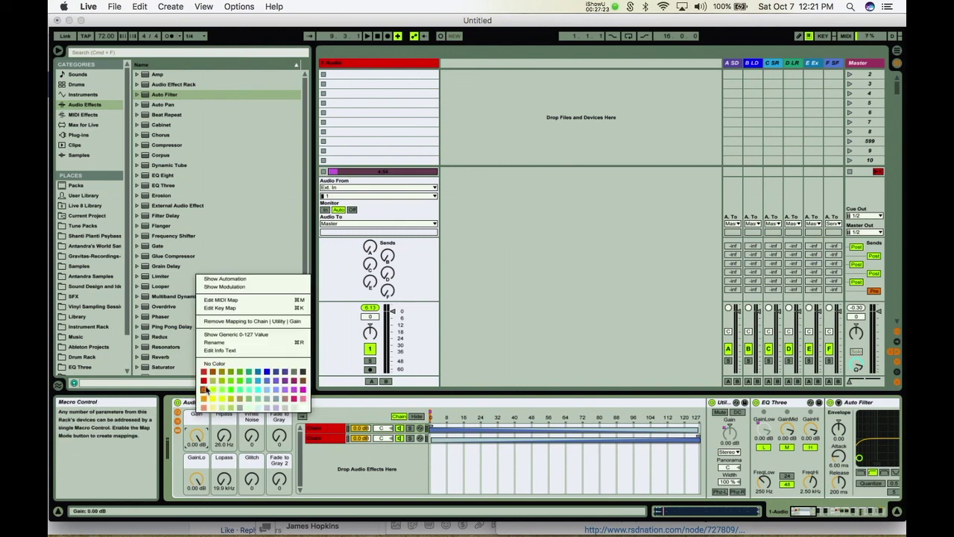
{"action": "left_click", "coordinate": [206, 383]}
{"action": "right_click", "coordinate": [195, 460]}
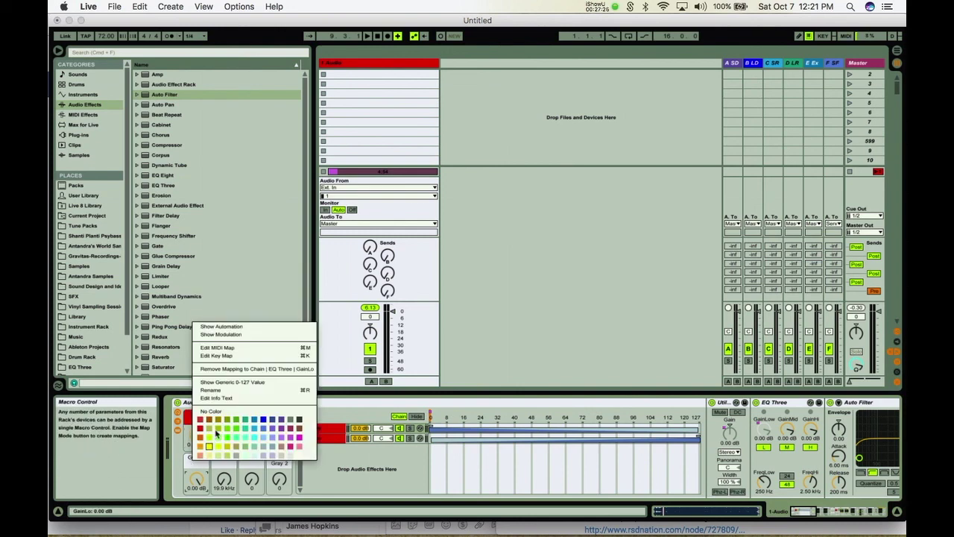
{"action": "left_click", "coordinate": [209, 446]}
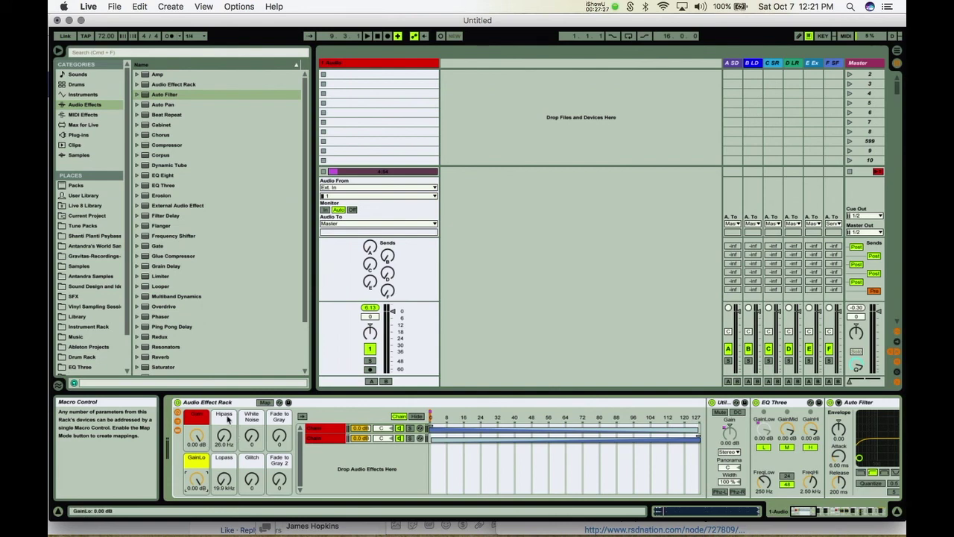
Color the Hipass macro green and the Lopass macro yellow.
{"action": "right_click", "coordinate": [226, 419]}
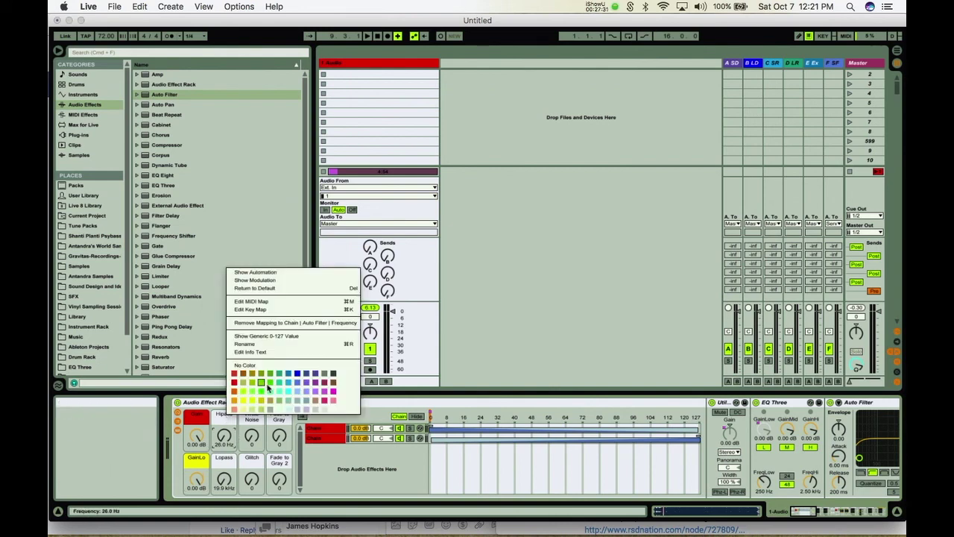
{"action": "left_click", "coordinate": [262, 391]}
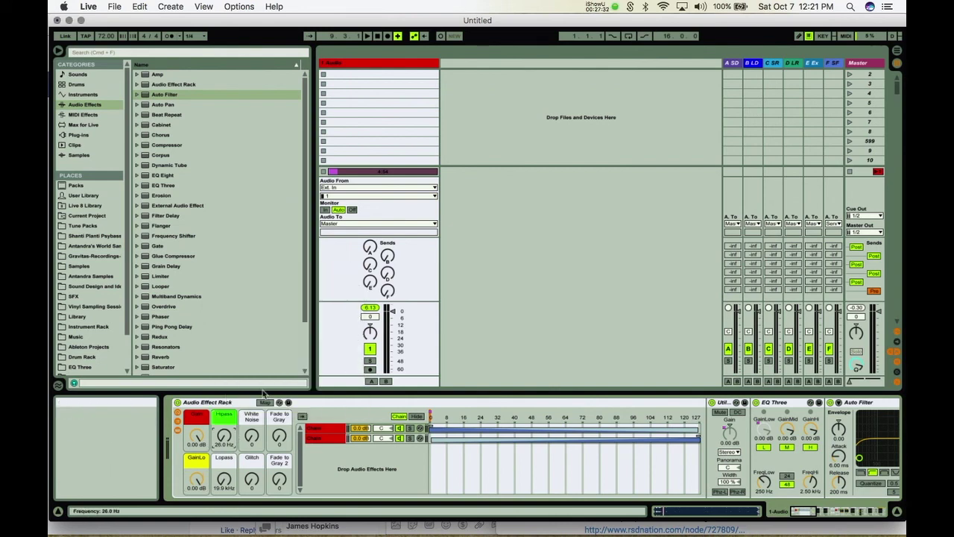
{"action": "right_click", "coordinate": [225, 457]}
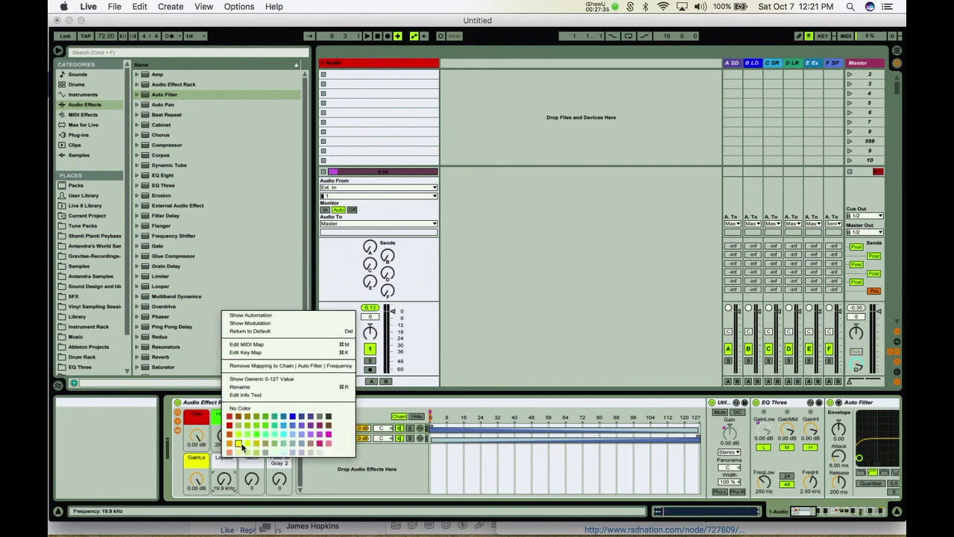
{"action": "left_click", "coordinate": [239, 444]}
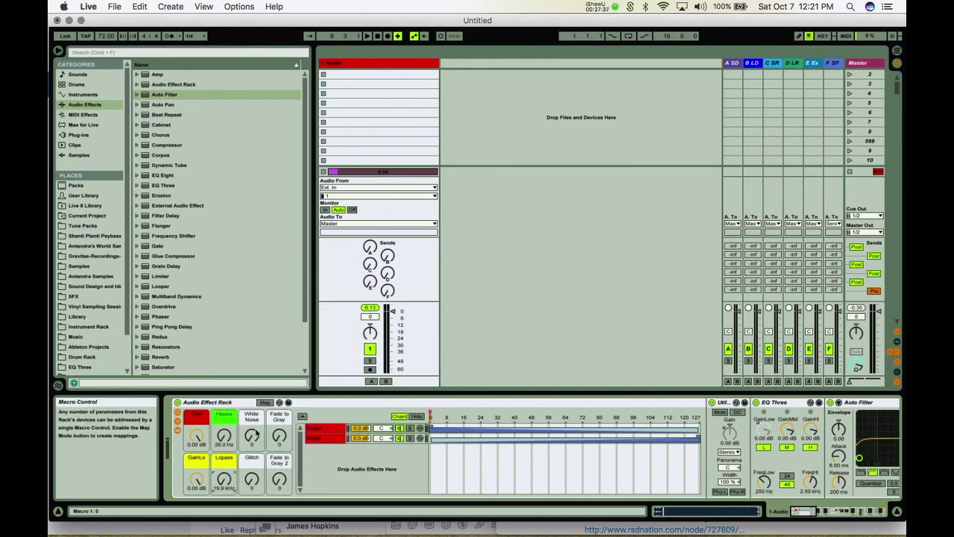
Color the White Noise macro white and the Glitch macro blue.
{"action": "right_click", "coordinate": [252, 435]}
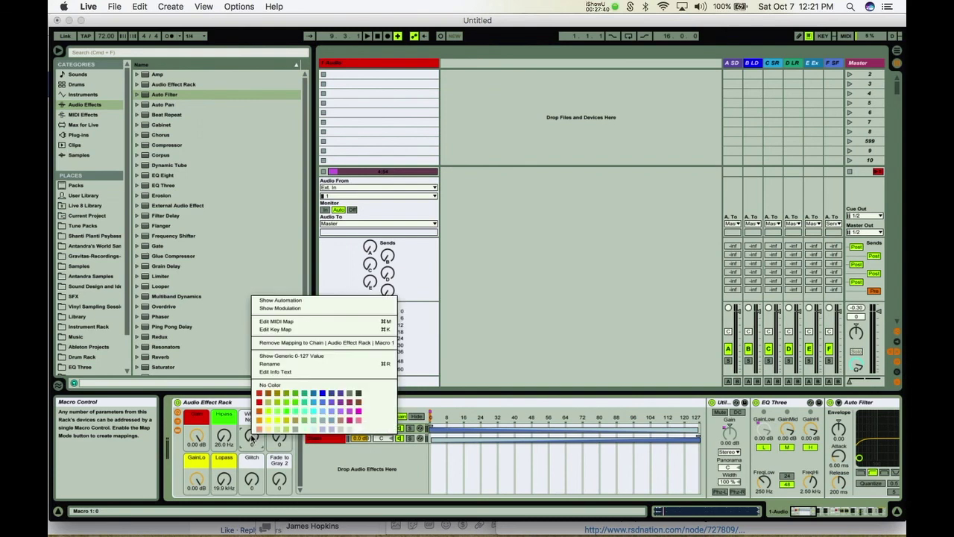
{"action": "left_click", "coordinate": [350, 428]}
{"action": "right_click", "coordinate": [253, 436]}
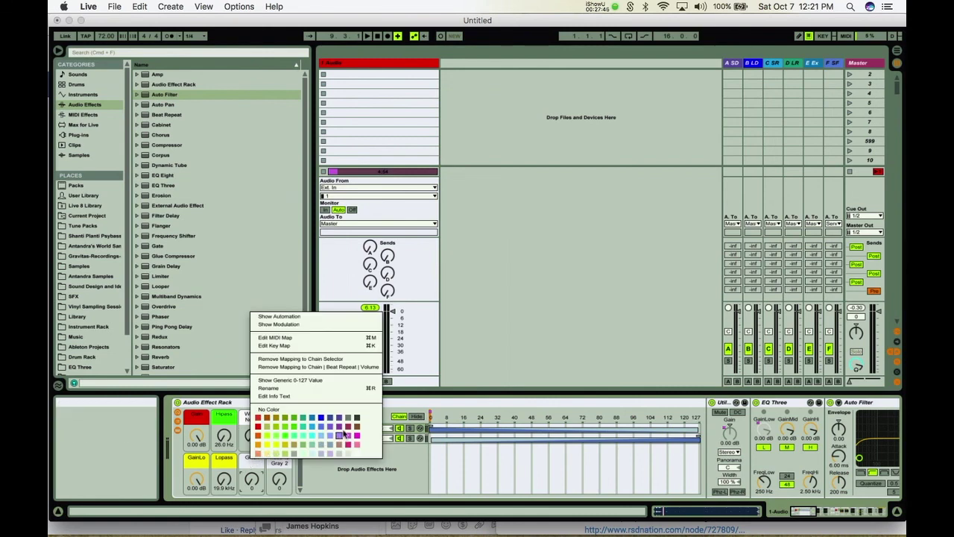
{"action": "left_click", "coordinate": [327, 421]}
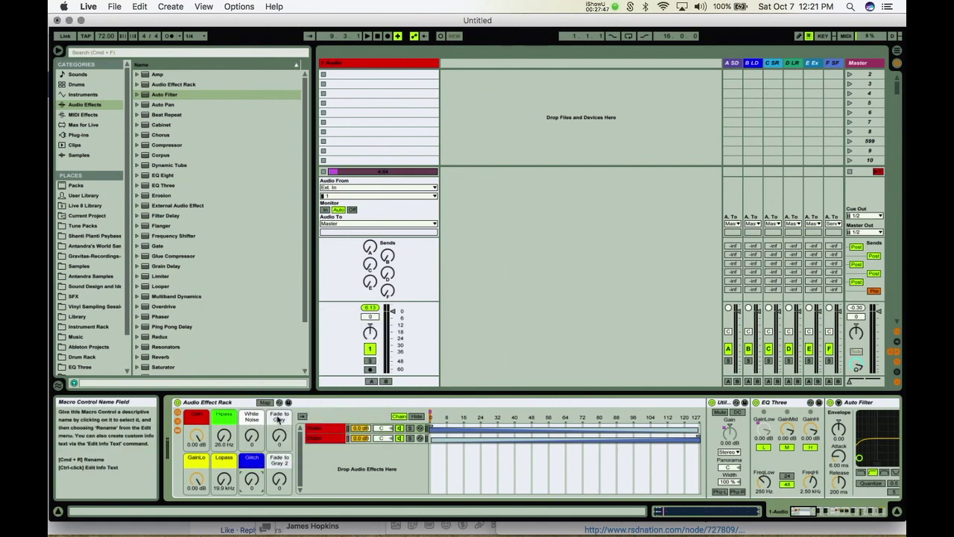
Color the Fade to Gray and Fade to Gray 2 macros blue.
{"action": "right_click", "coordinate": [278, 419]}
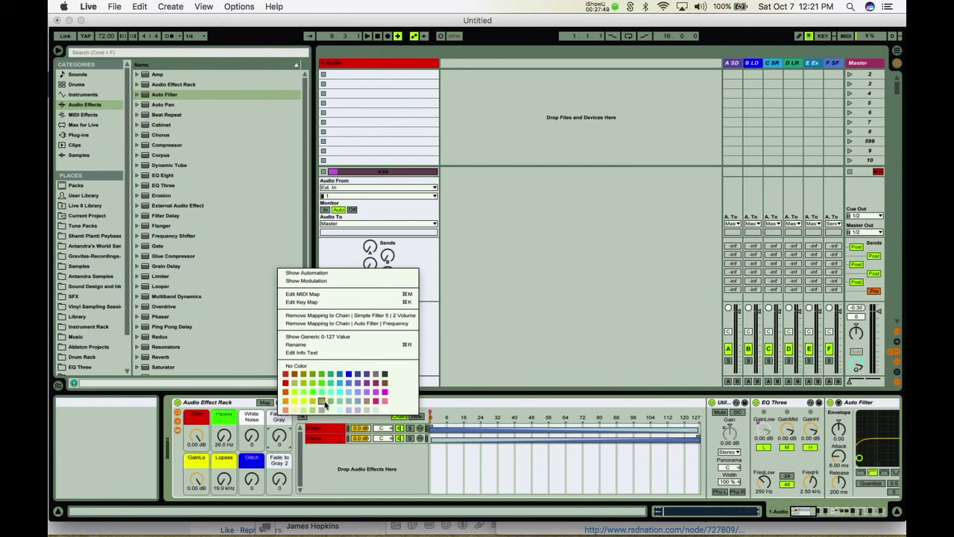
{"action": "left_click", "coordinate": [348, 374]}
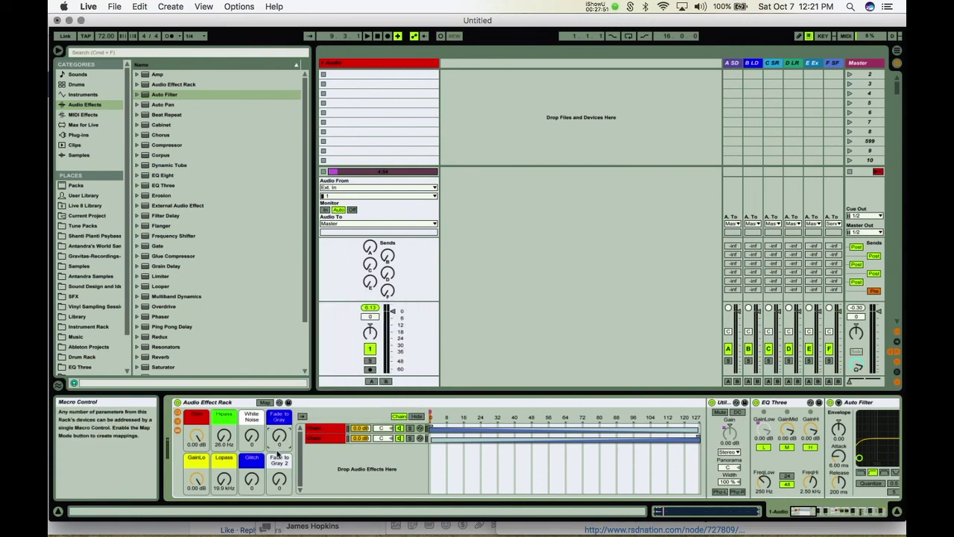
{"action": "right_click", "coordinate": [277, 464]}
{"action": "left_click", "coordinate": [348, 374]}
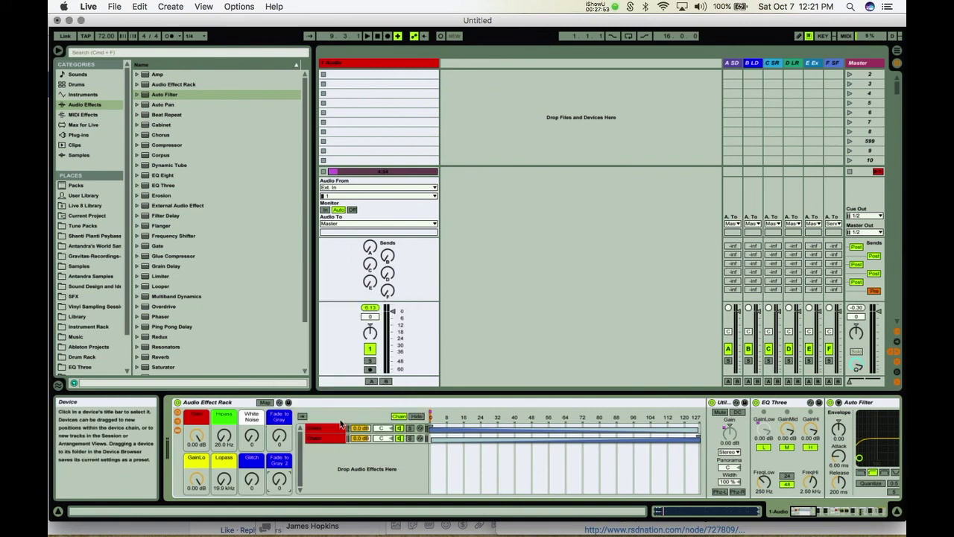
Rename the Audio Effect Rack as DJ Effect Rack 01.
{"action": "left_click", "coordinate": [232, 403]}
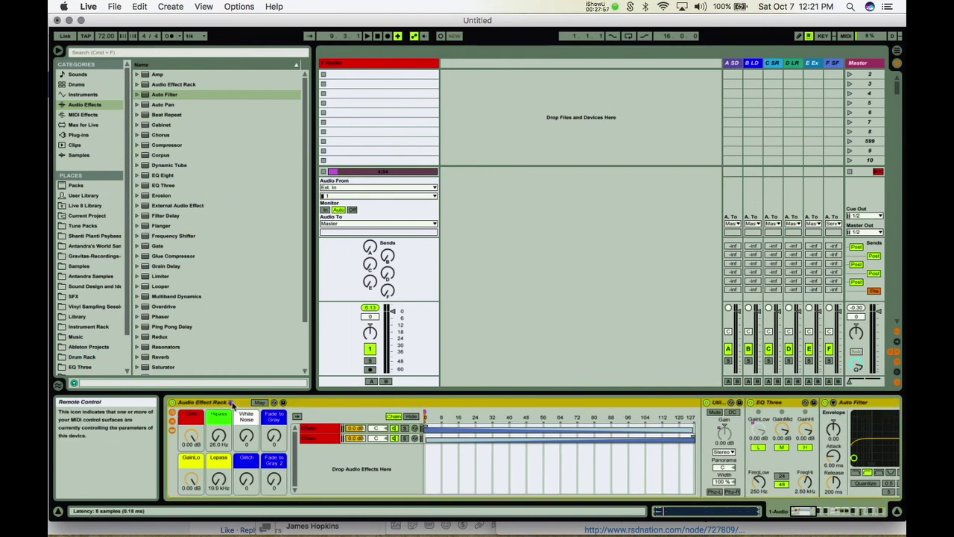
{"action": "key", "text": "super+r"}
{"action": "type", "text": "DJ"}
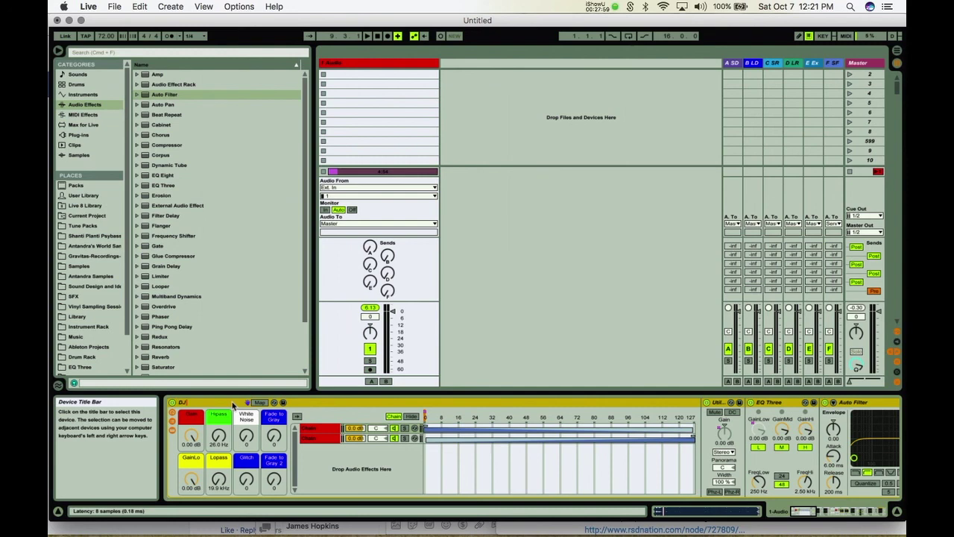
{"action": "type", "text": " Effect Rack"}
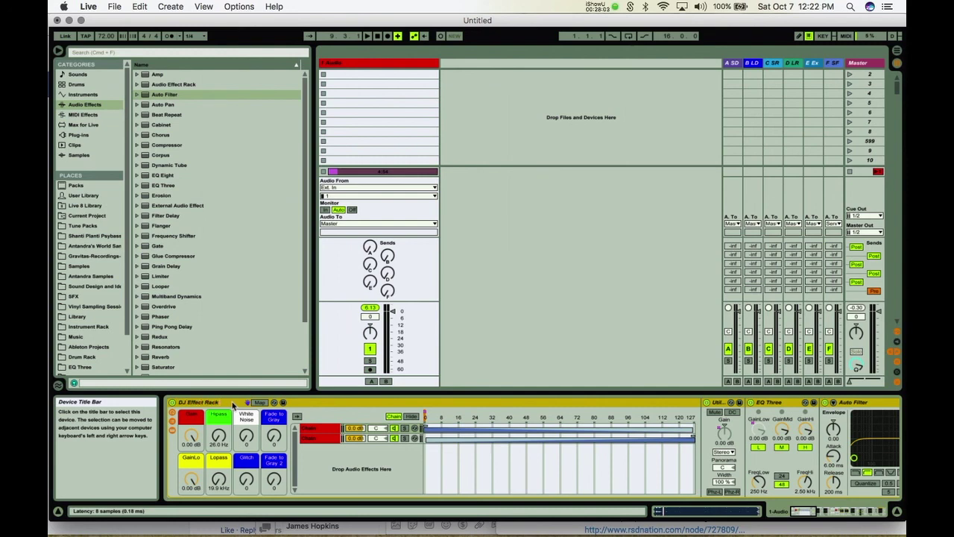
{"action": "key", "text": "Return"}
Change the rack's name to the artist's name in the possessive followed by Live Performance Rack 01.
{"action": "key", "text": "ctrl+z"}
{"action": "type", "text": "Antna"}
{"action": "key", "text": "BackSpace"}
{"action": "key", "text": "BackSpace"}
{"action": "type", "text": "an"}
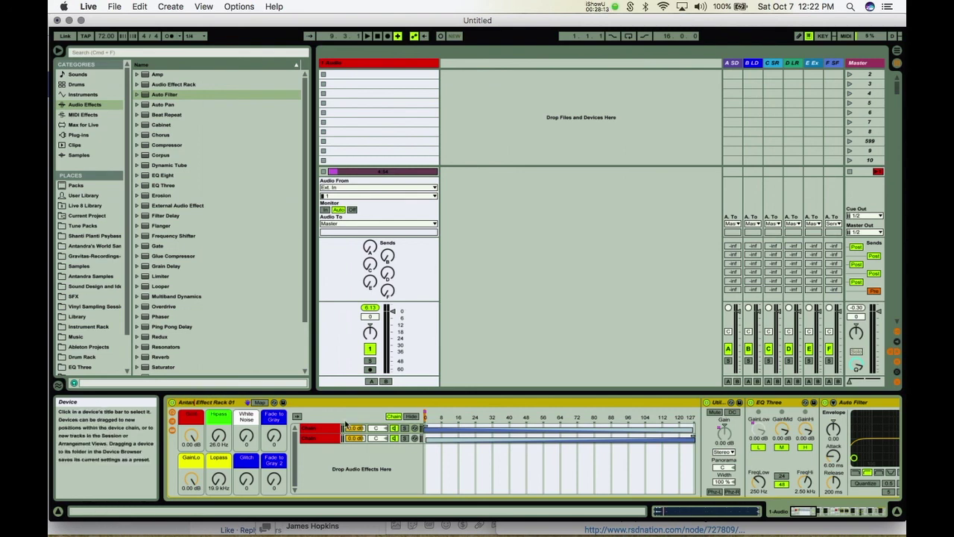
{"action": "type", "text": "dre's"}
{"action": "type", "text": " Live F"}
{"action": "type", "text": "erformance"}
{"action": "key", "text": "Right"}
{"action": "key", "text": "Right"}
{"action": "key", "text": "Right"}
{"action": "key", "text": "Right"}
{"action": "key", "text": "Right"}
{"action": "key", "text": "Right"}
{"action": "key", "text": "Right"}
{"action": "key", "text": "Right"}
{"action": "key", "text": "Right"}
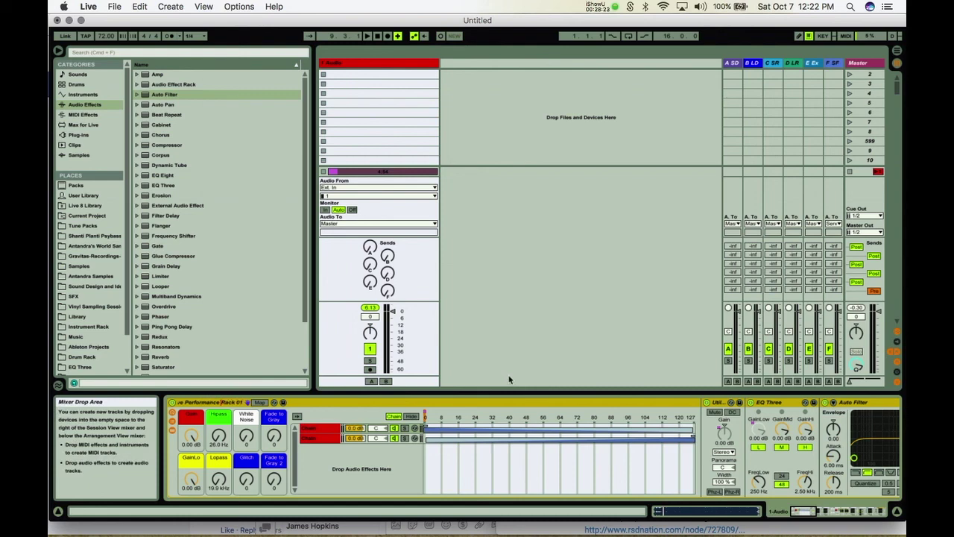
{"action": "key", "text": "Return"}
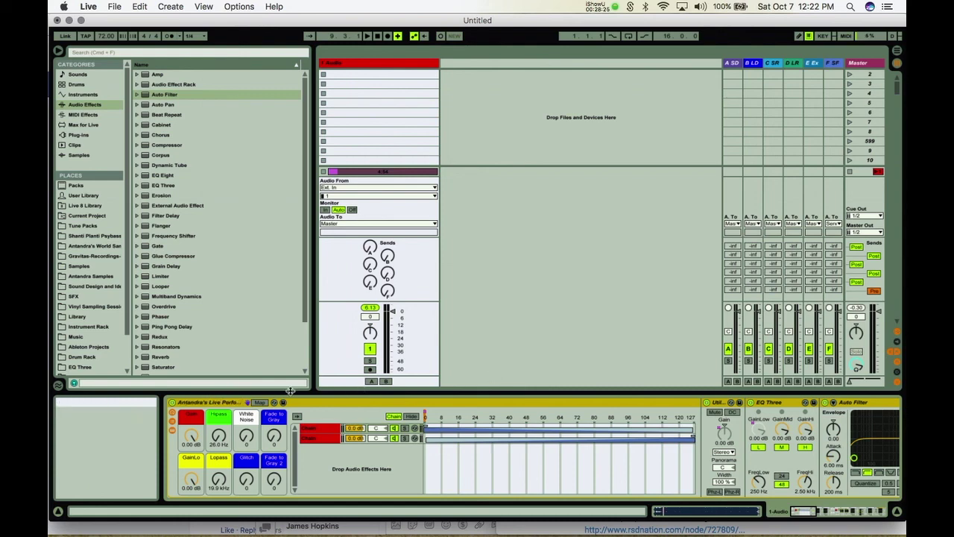